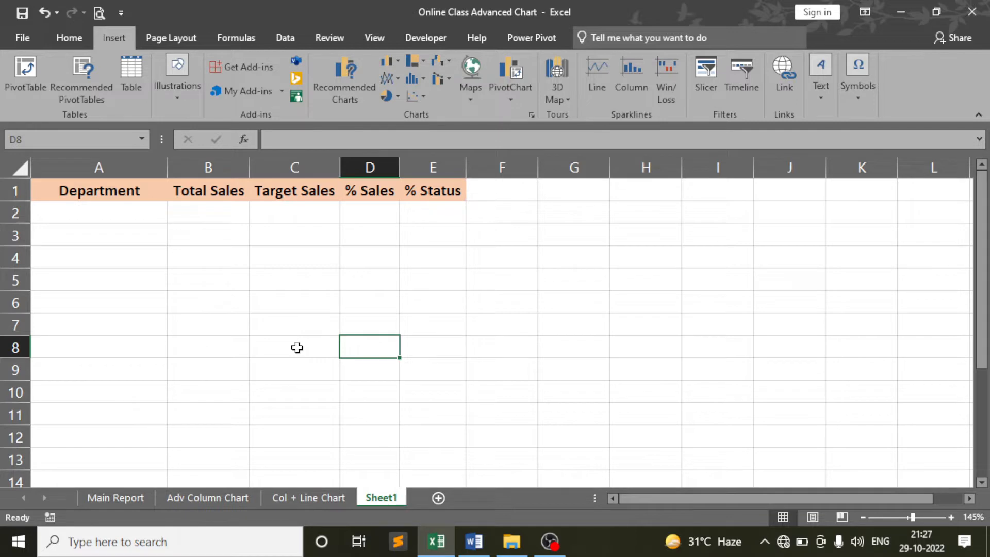
Step: Review the quarterly district table, its SUMIF-based formulas and the District wise Quarterly Report chart on the Col + Line Chart sheet, and return to Sheet1
click(304, 497)
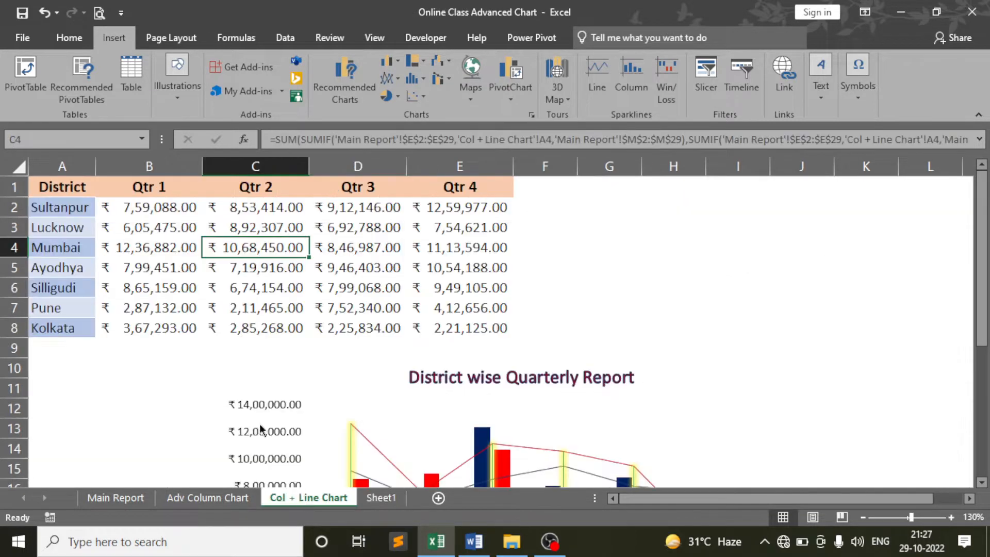
scroll(218, 355, down, 2)
scroll(286, 323, down, 2)
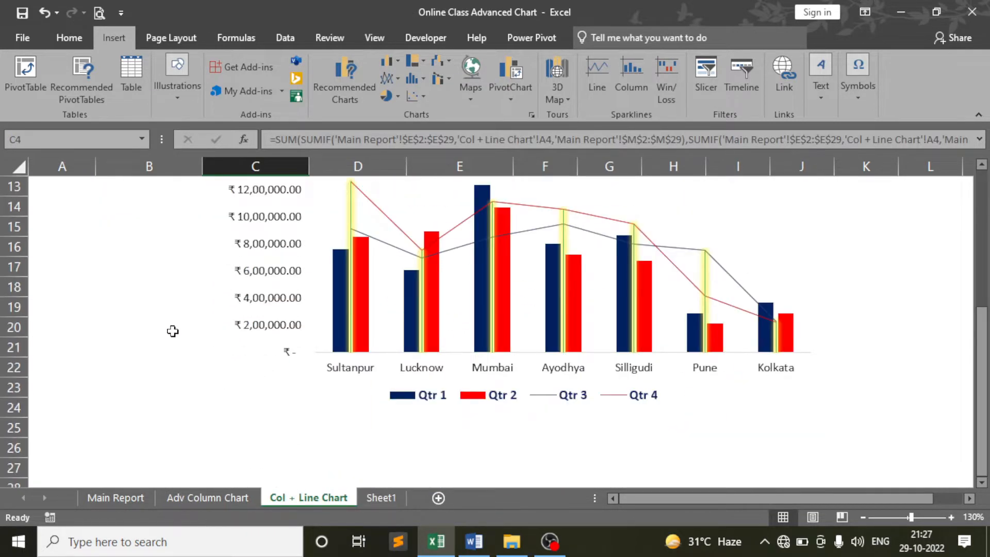
scroll(172, 332, up, 4)
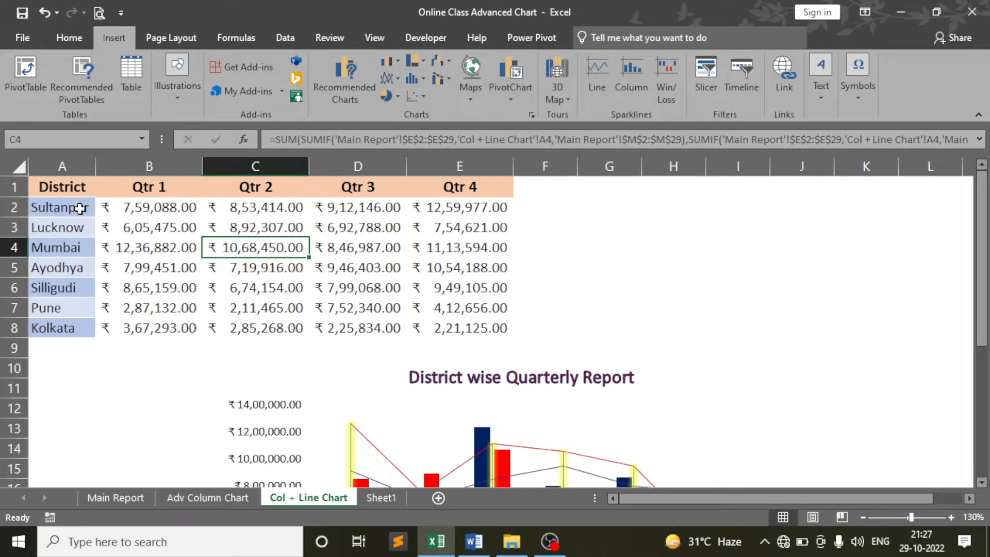
drag(84, 206, 62, 328)
drag(166, 209, 438, 328)
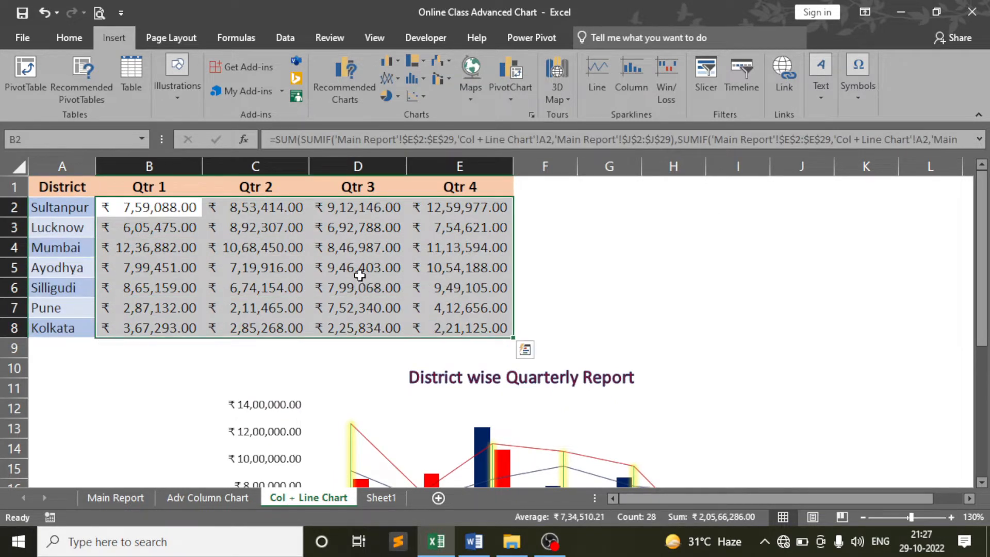
double_click(176, 212)
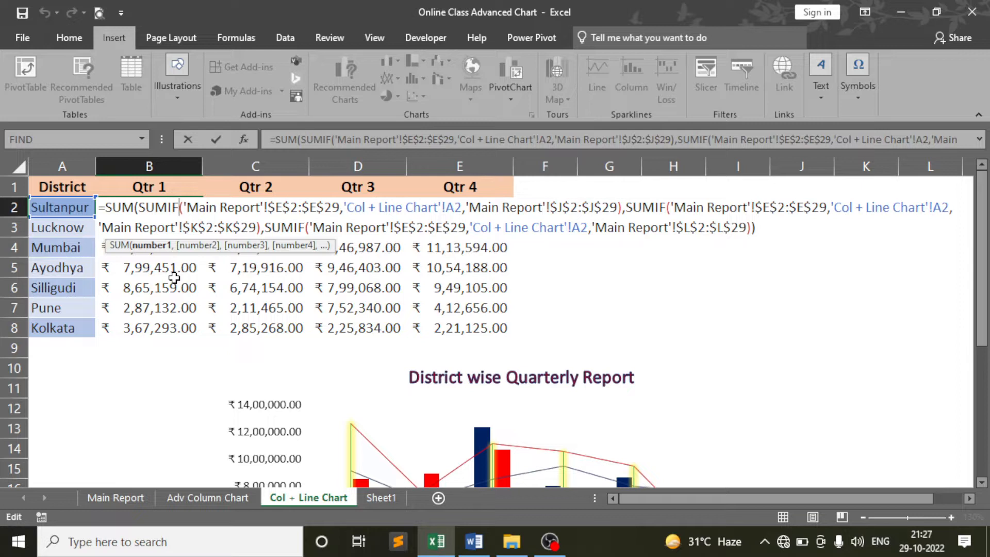
key(Return)
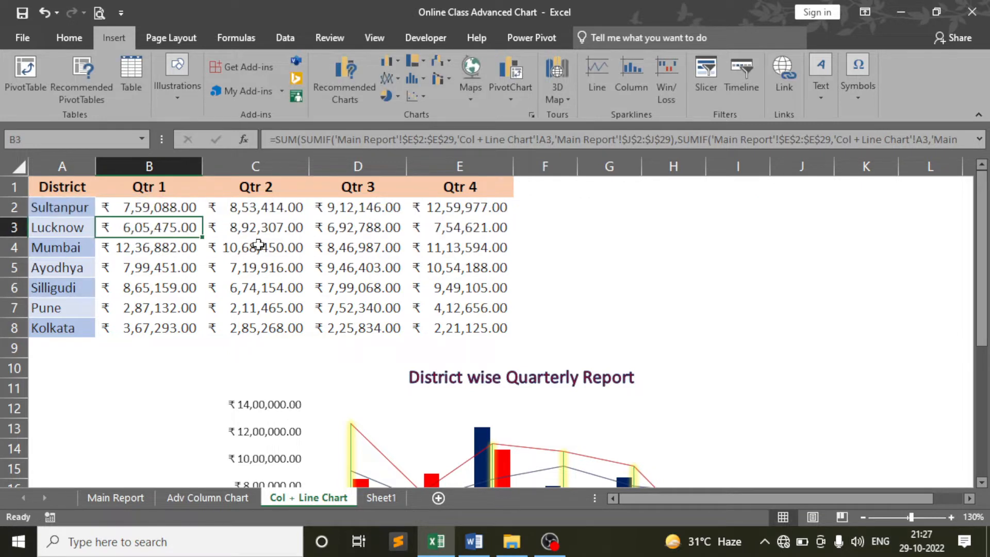
drag(272, 209, 442, 333)
scroll(385, 278, down, 3)
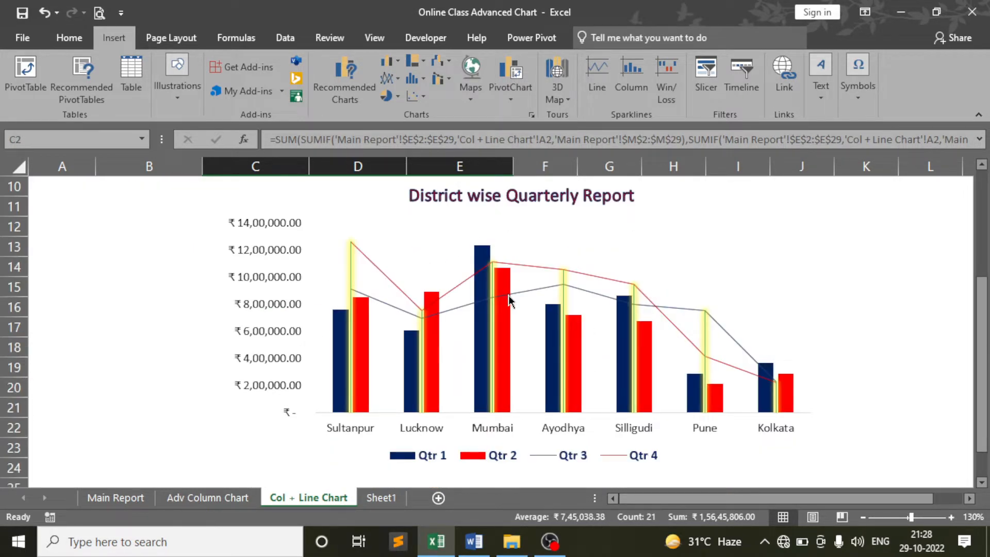
scroll(570, 287, down, 1)
scroll(569, 303, up, 4)
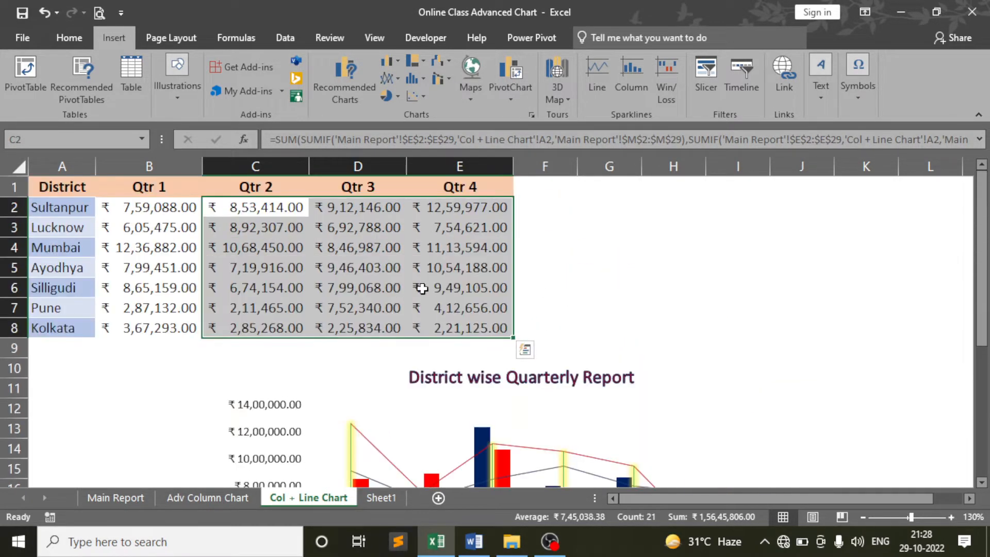
click(530, 253)
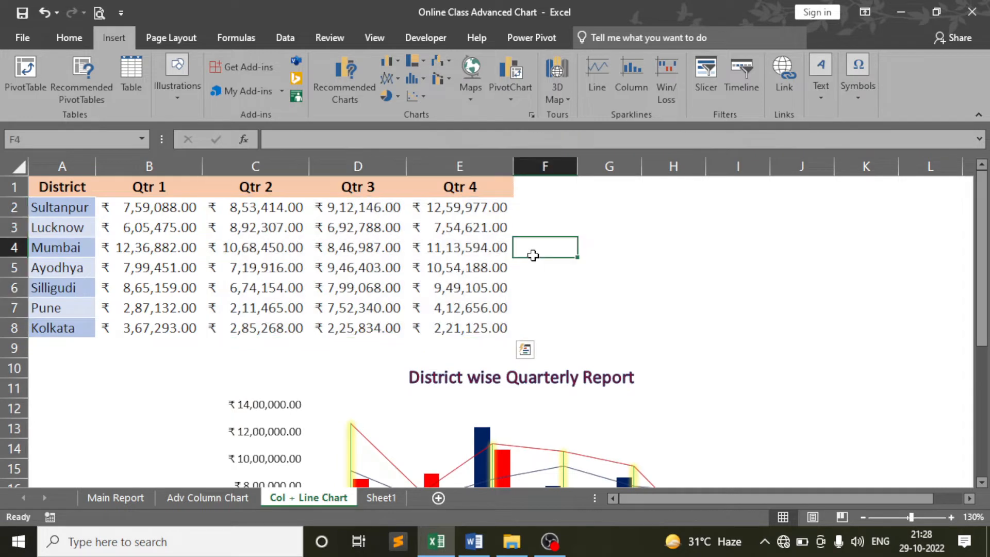
click(381, 500)
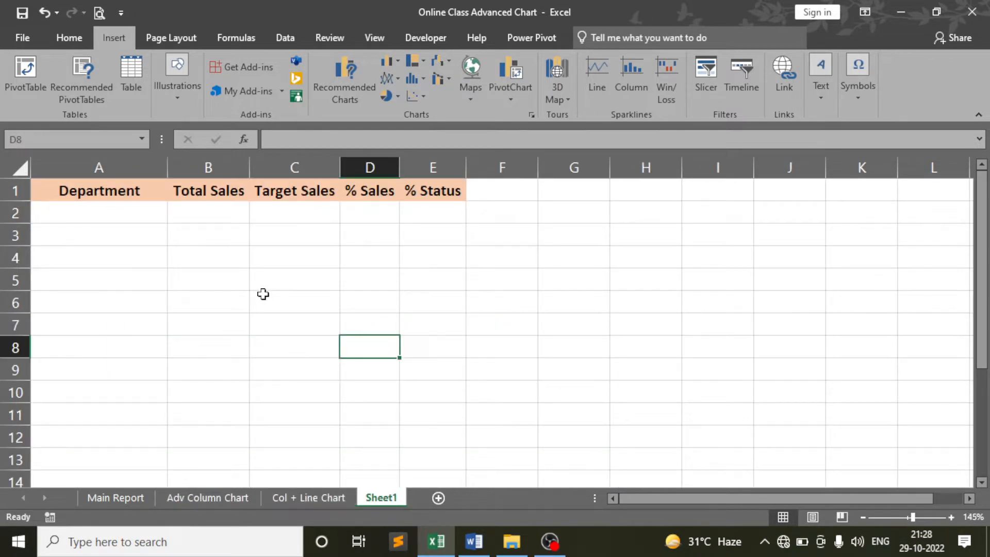
drag(118, 216, 139, 363)
click(235, 275)
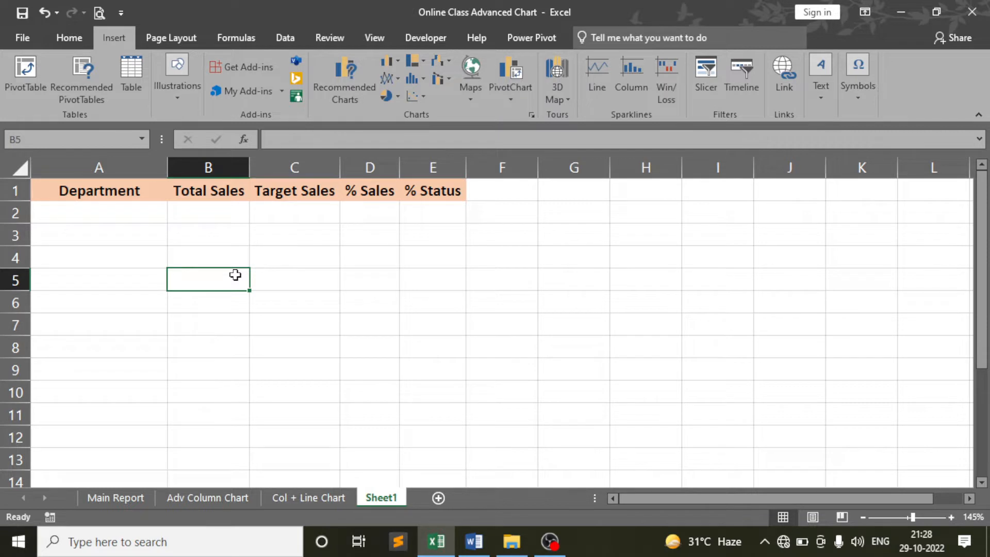
click(115, 214)
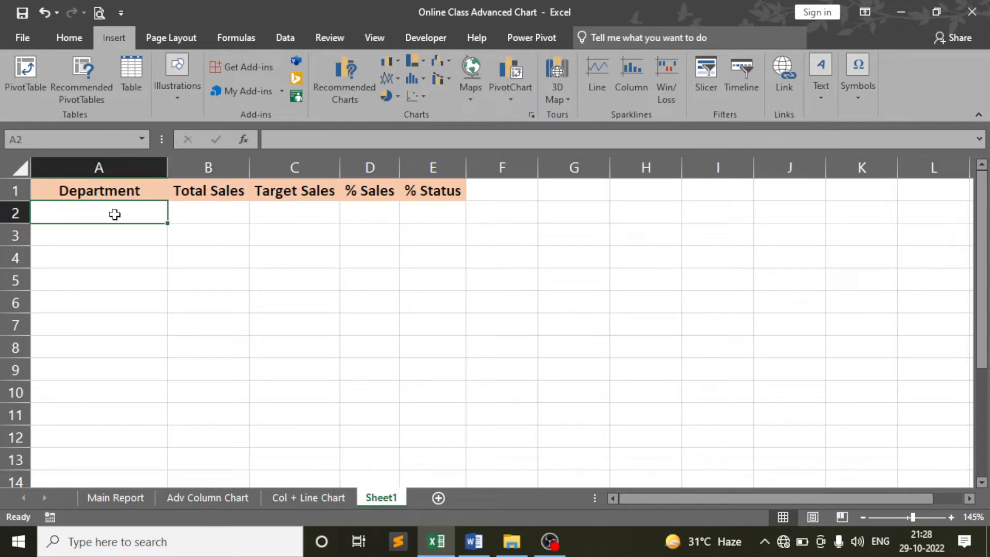
click(148, 263)
click(132, 212)
click(130, 252)
click(129, 213)
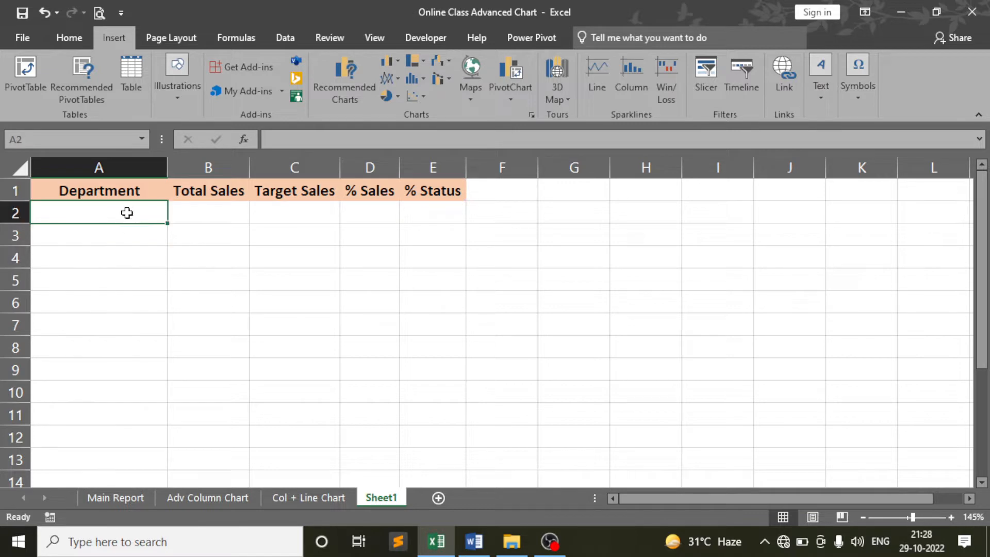
Step: Examine the Department column on the Main Report sheet and the separate District list in column AC
click(113, 498)
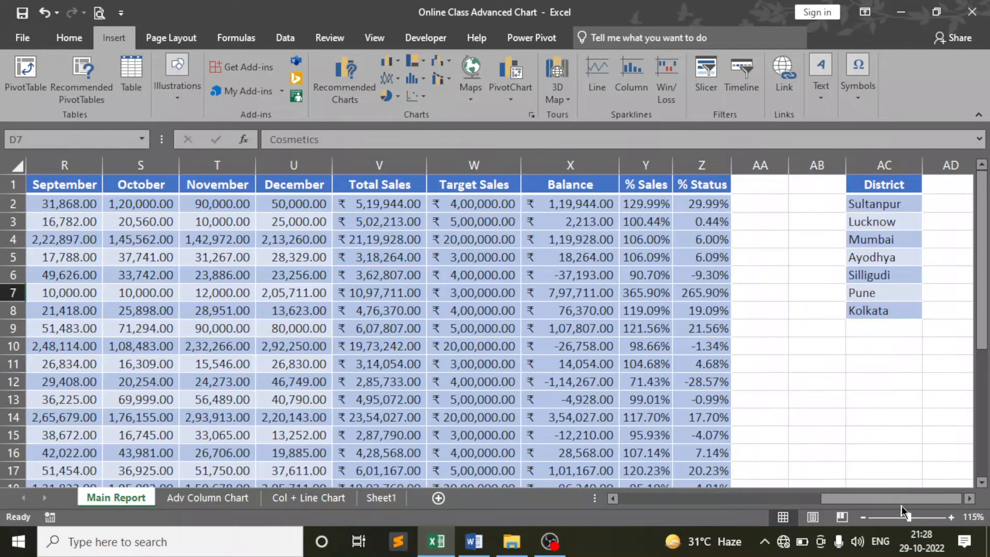
drag(863, 504, 665, 508)
click(489, 329)
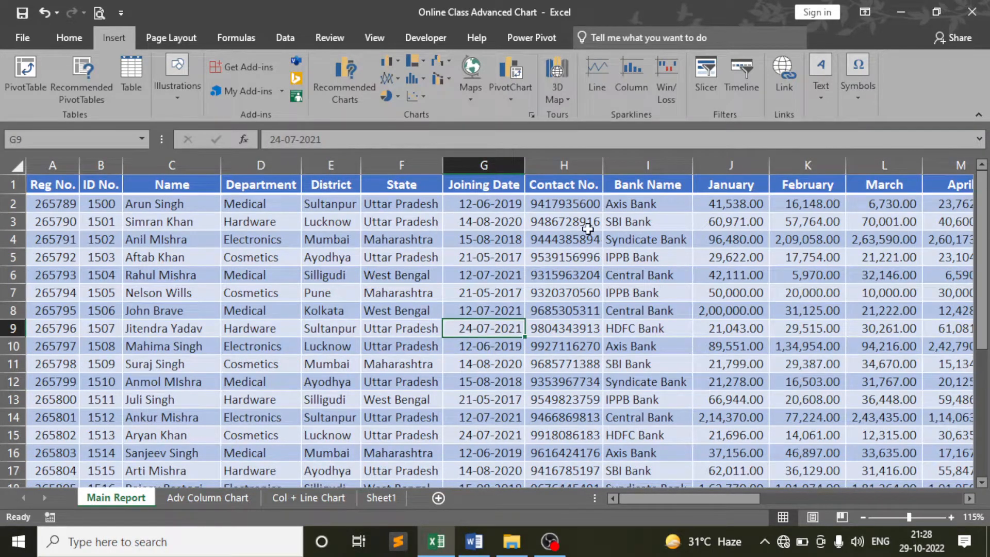
click(269, 204)
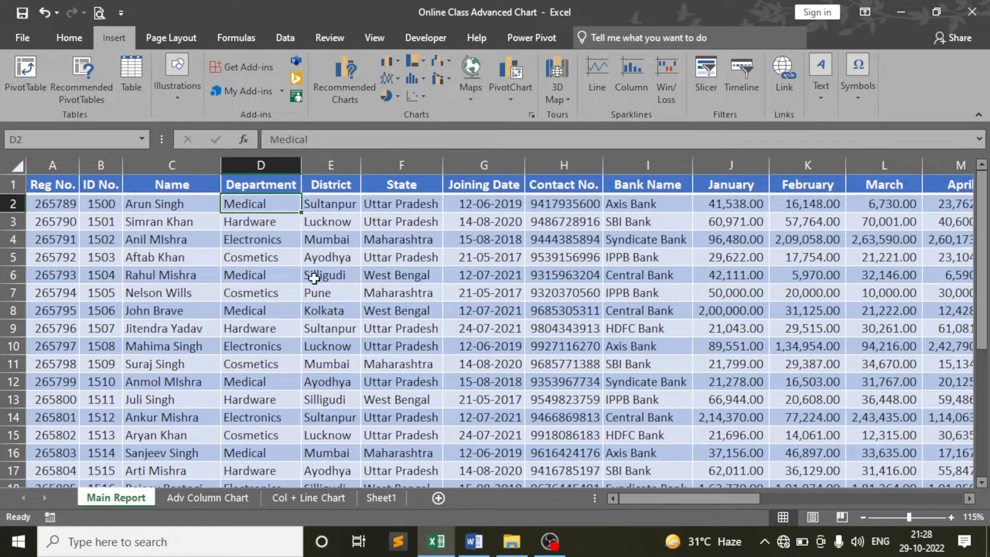
click(324, 262)
click(266, 206)
click(263, 255)
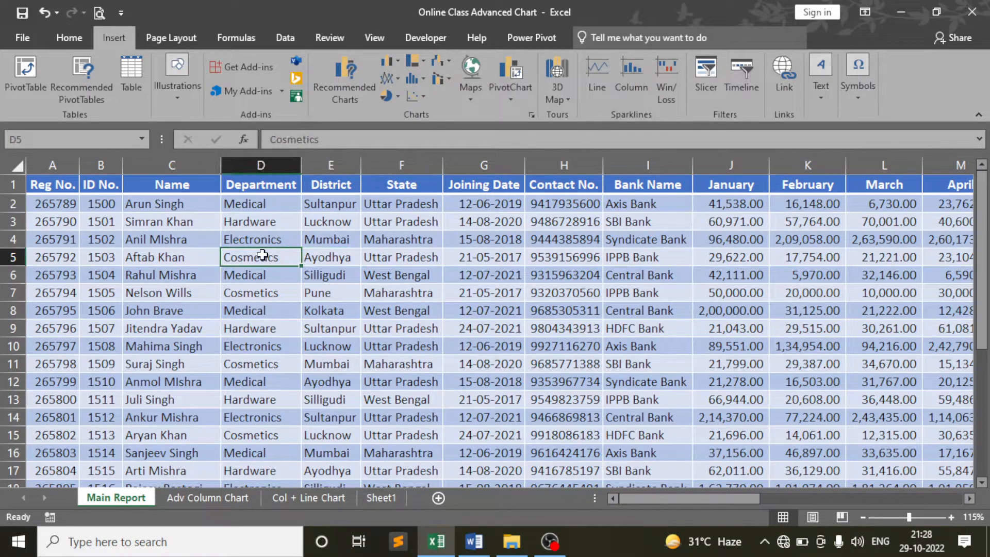
click(263, 301)
click(266, 259)
click(269, 240)
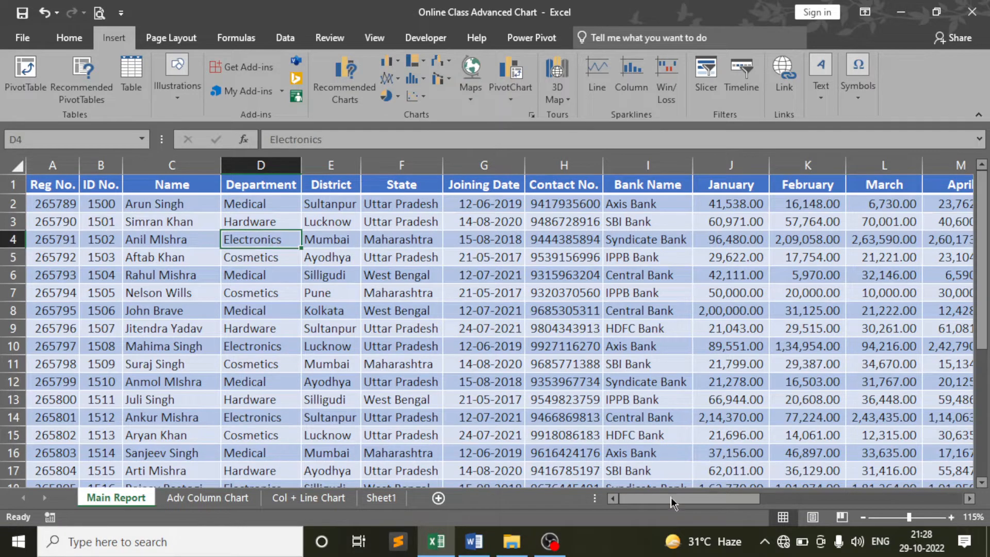
drag(665, 502, 879, 490)
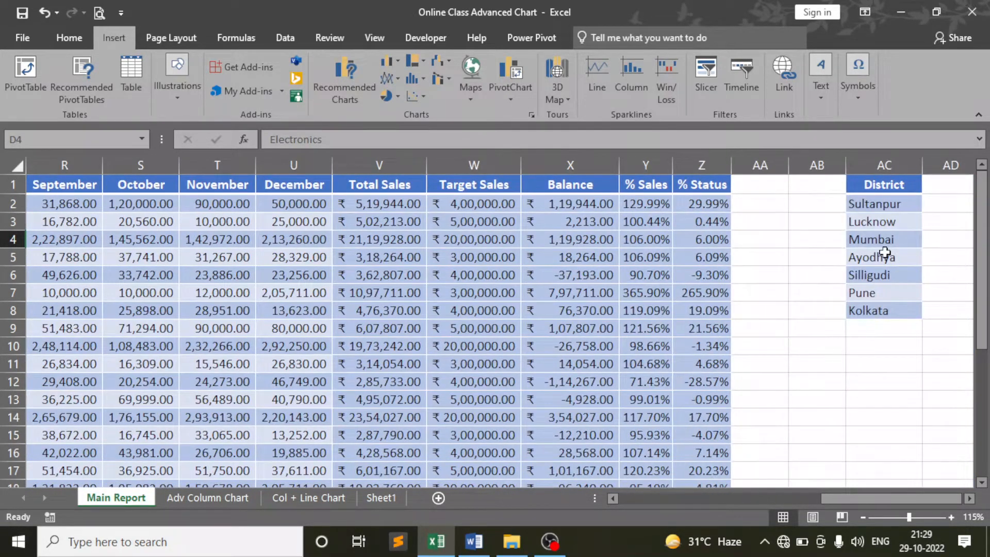
drag(885, 207, 886, 310)
Step: Copy the four department names from D2:D5 of Main Report into Sheet1 starting at A2, and narrow column A slightly
drag(853, 493, 626, 515)
click(448, 333)
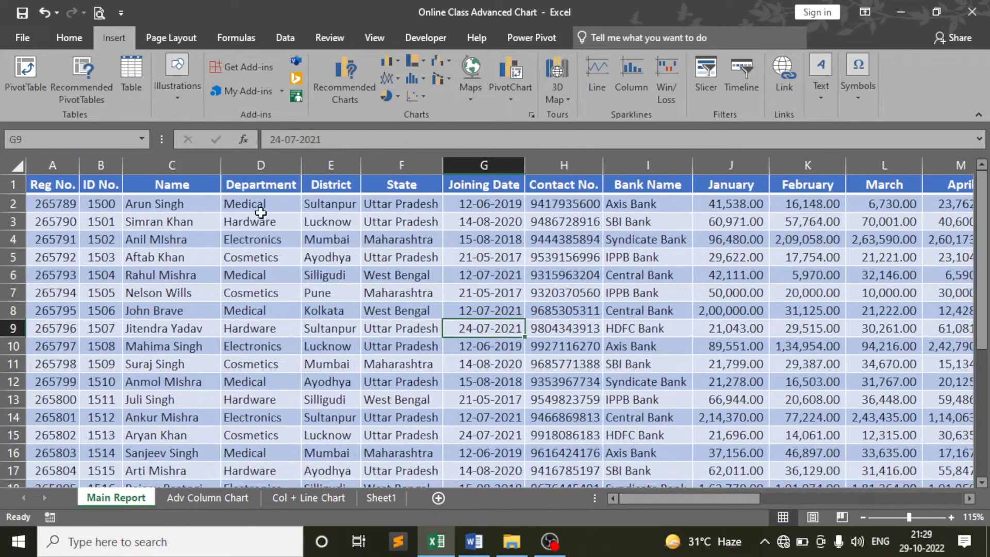
drag(256, 203, 264, 258)
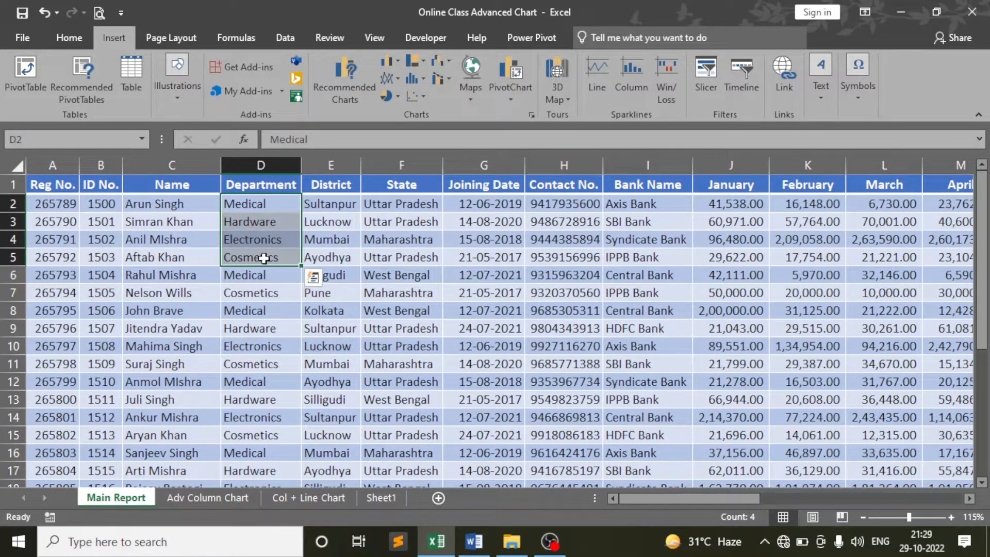
key(ctrl+c)
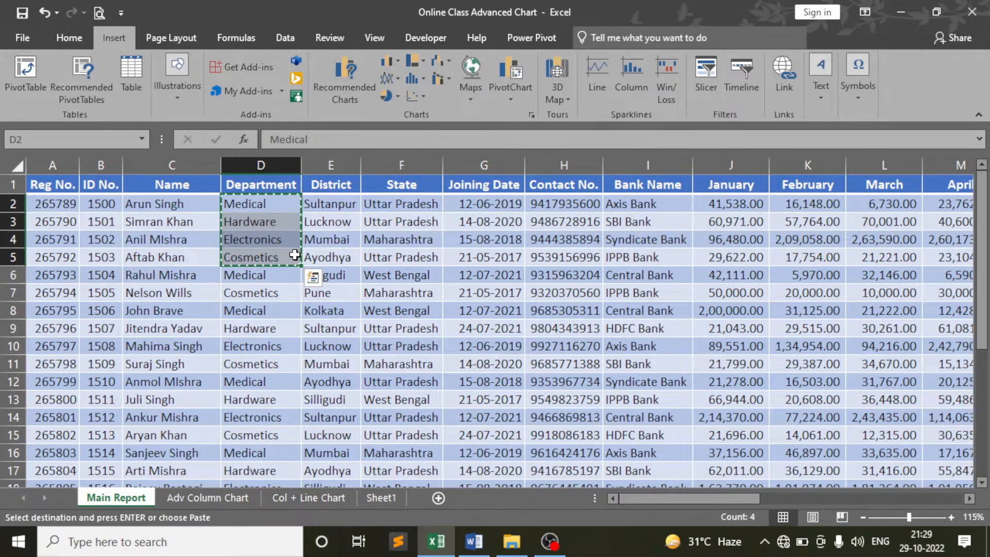
click(381, 497)
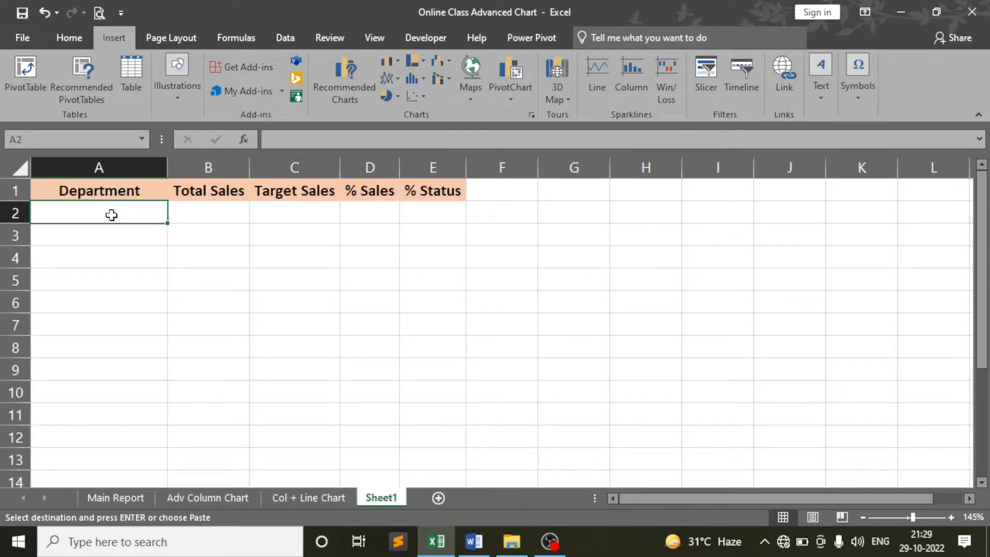
key(ctrl+v)
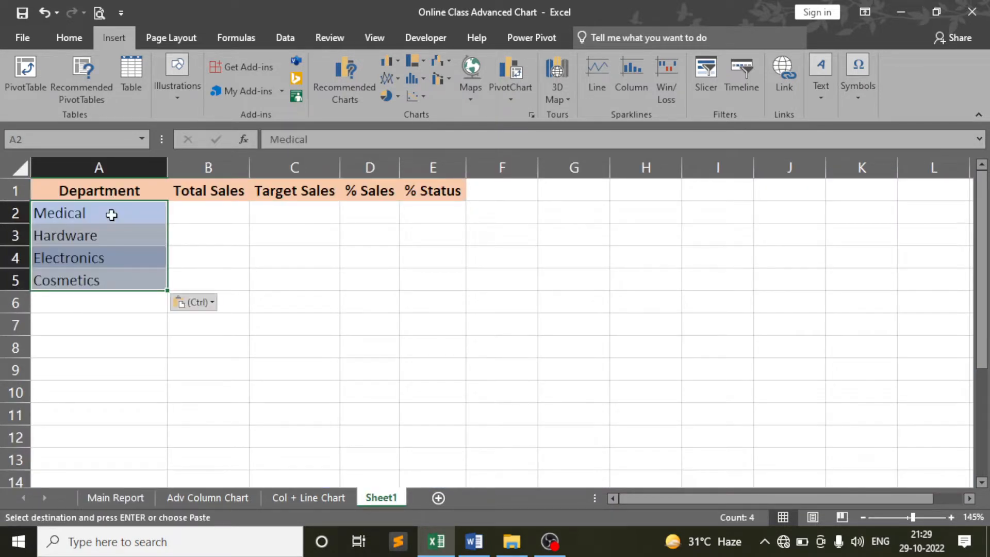
click(204, 241)
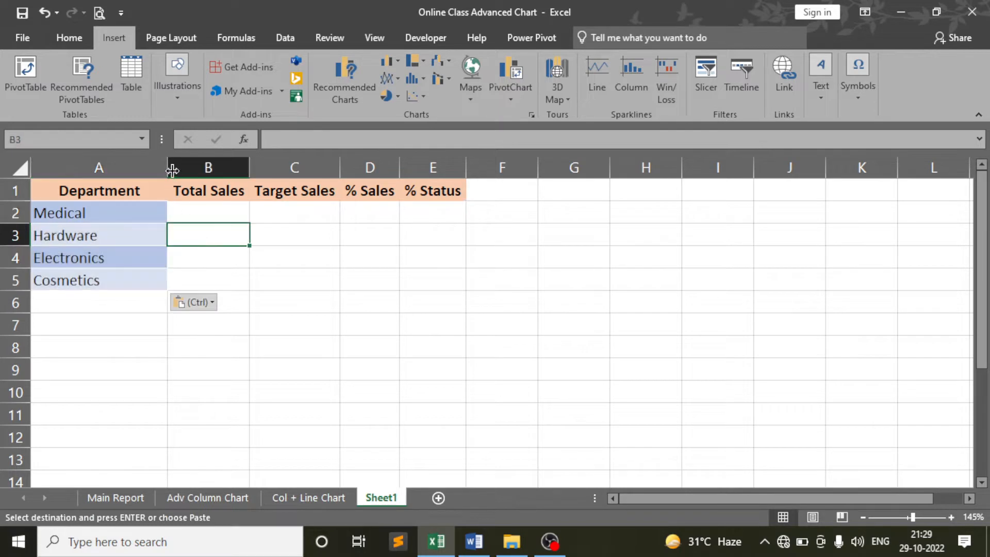
drag(167, 168, 148, 168)
Step: Start a SUMIF formula in B2 of Sheet1 with the absolute range 'Main Report'!$D$2:$D$29 as its criteria range
click(194, 206)
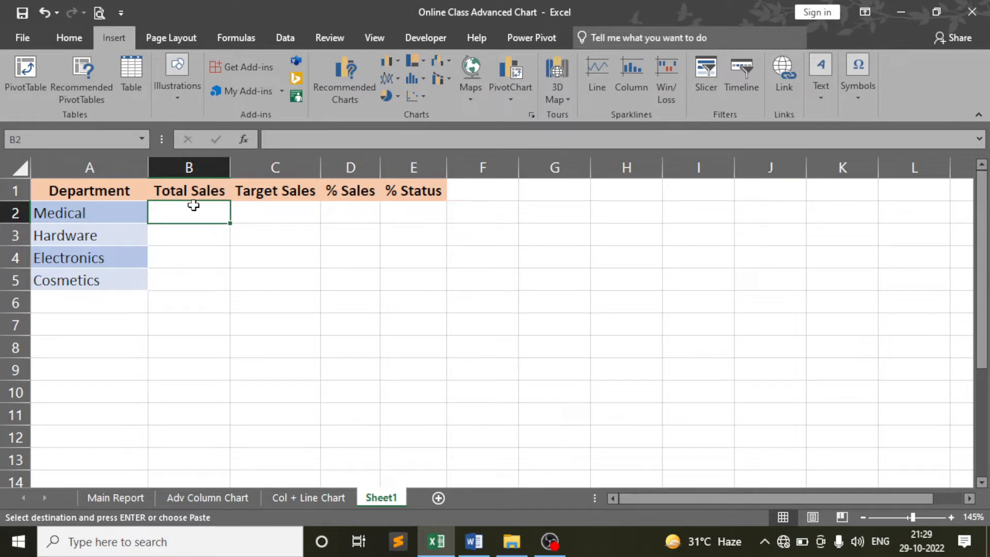
text(=s)
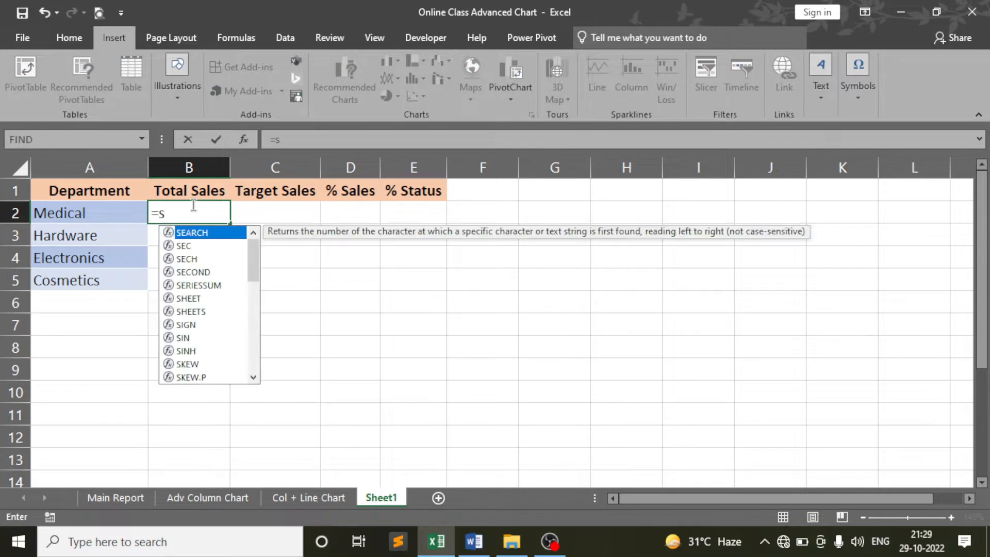
text(umi)
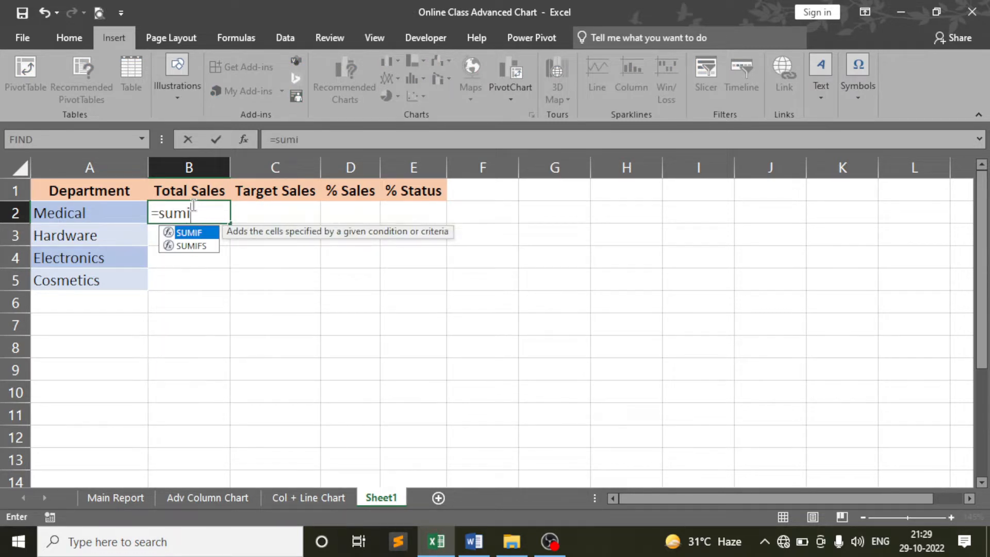
key(Tab)
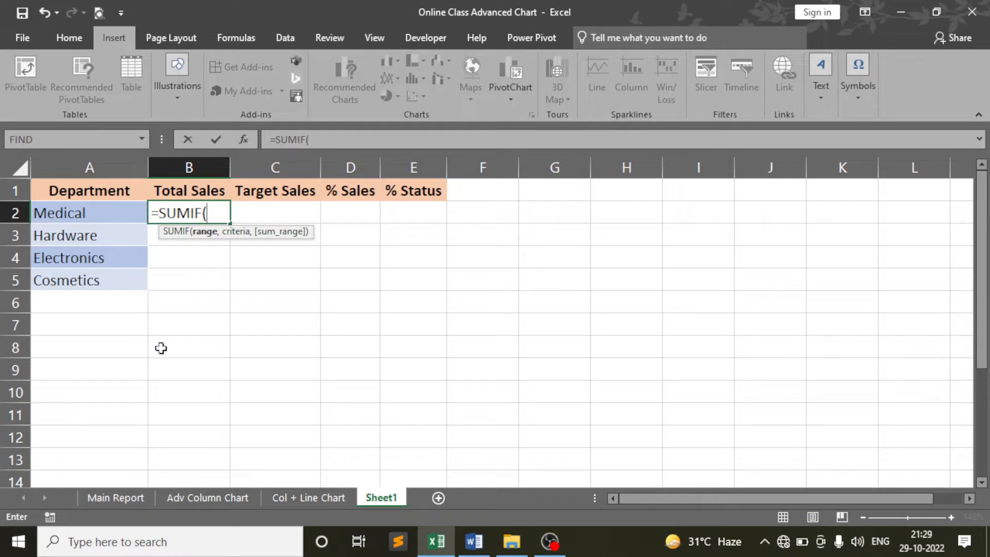
click(103, 498)
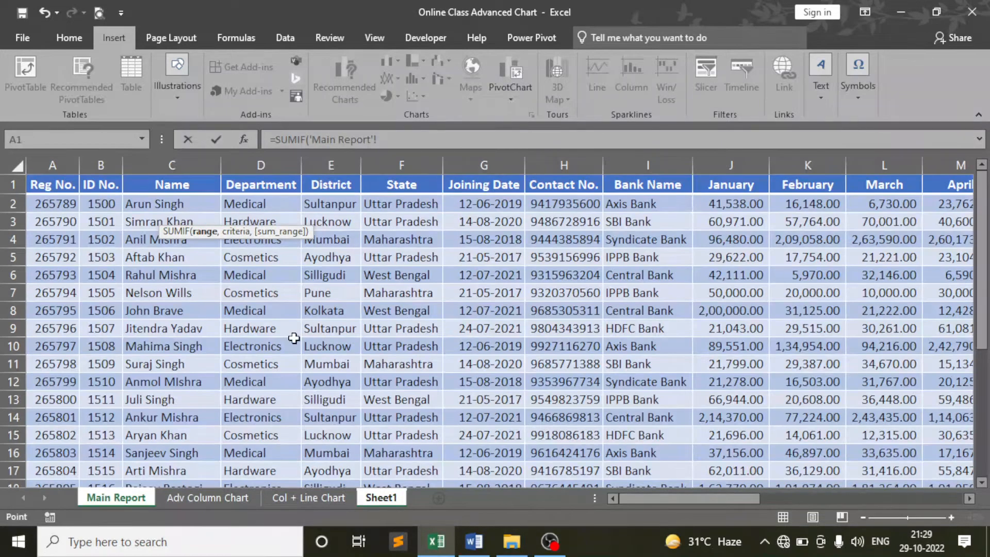
click(268, 204)
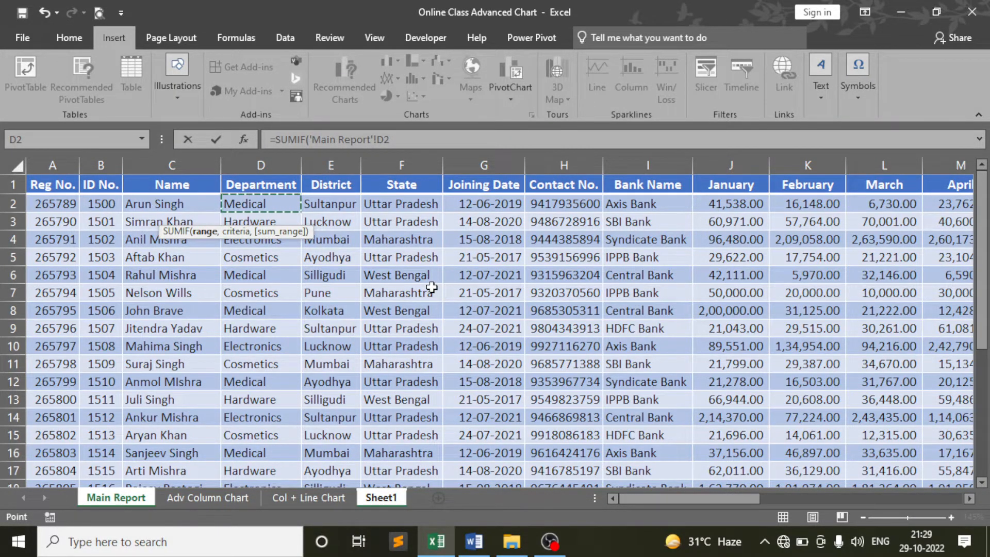
key(ctrl+shift+Down)
scroll(428, 306, up, 4)
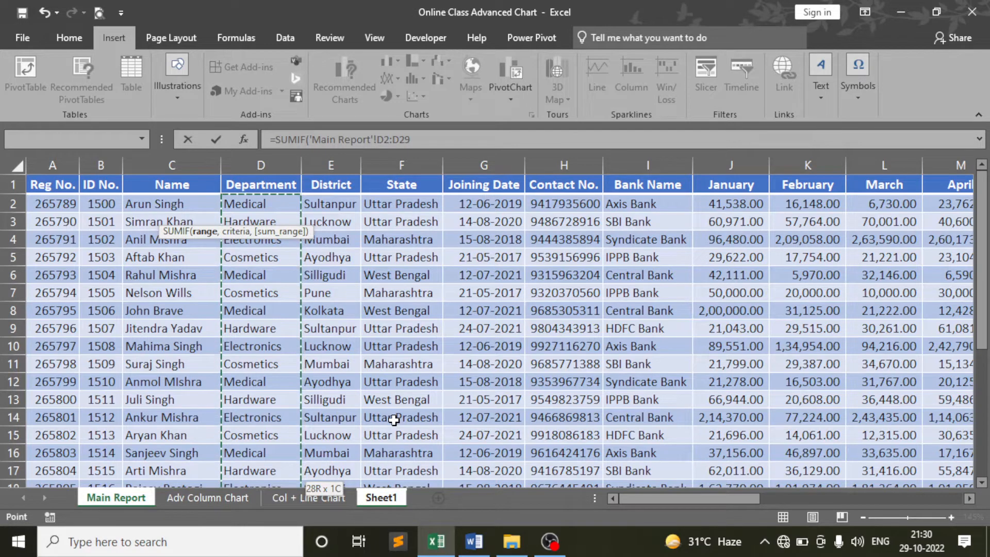
key(F4)
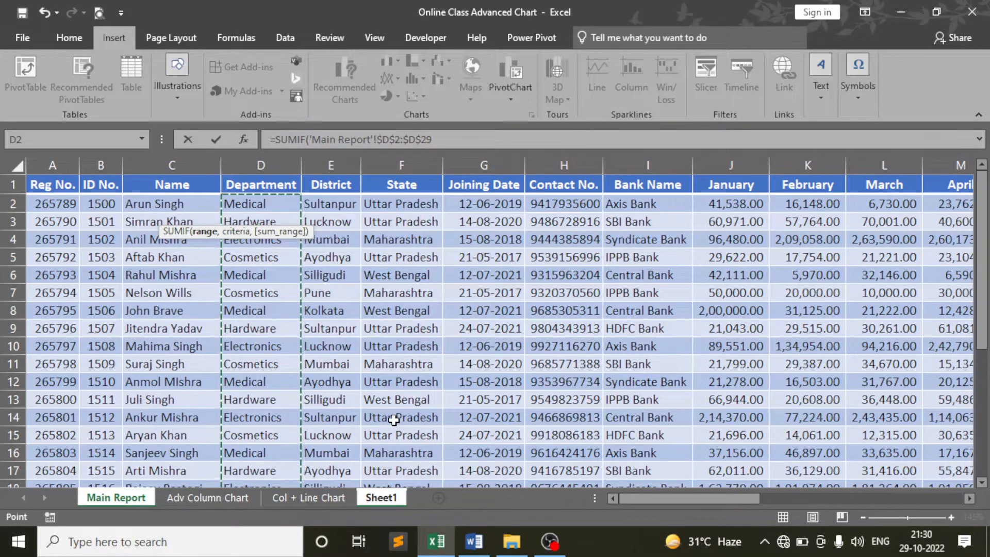
text(,)
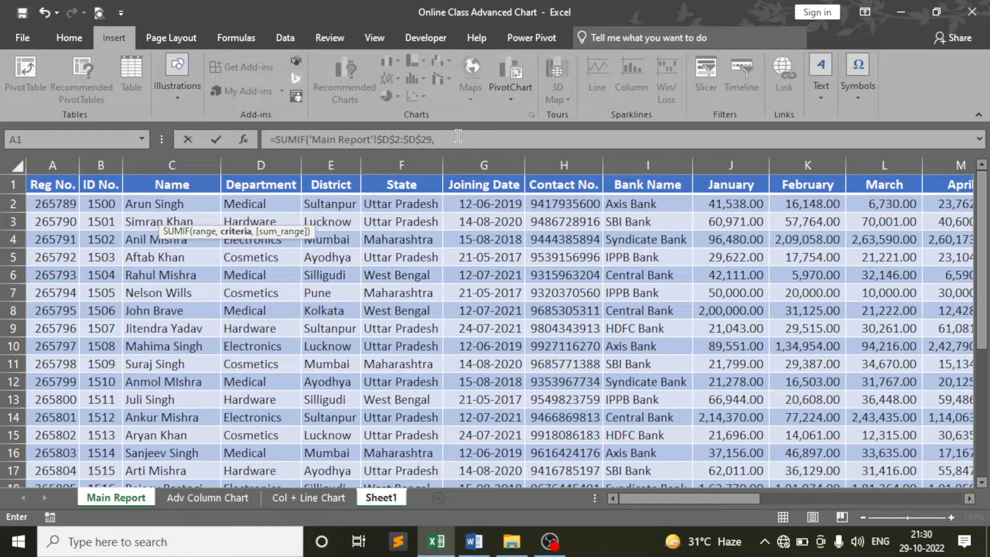
Step: Use the Medical department cell Sheet1!A2 as the criteria of the B2 SUMIF formula
click(381, 497)
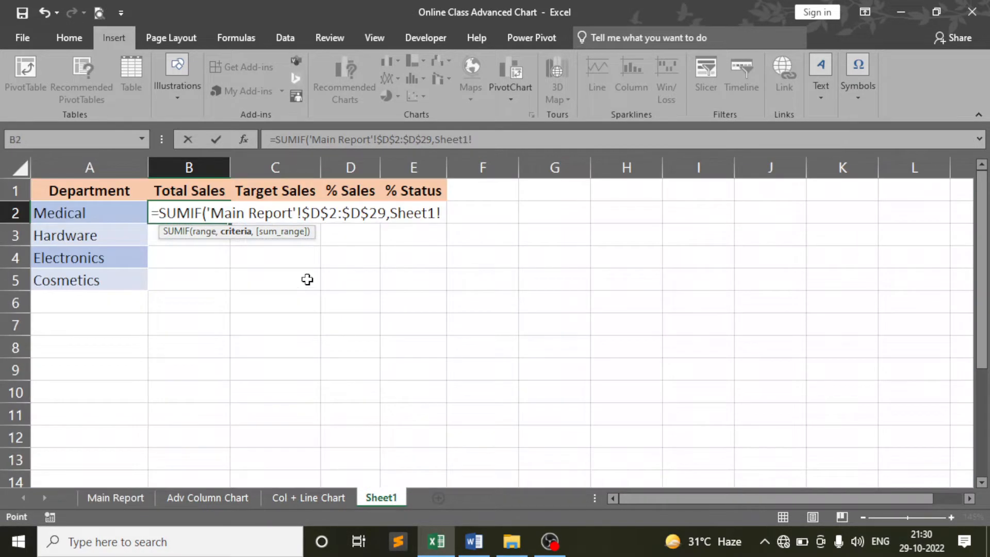
click(72, 214)
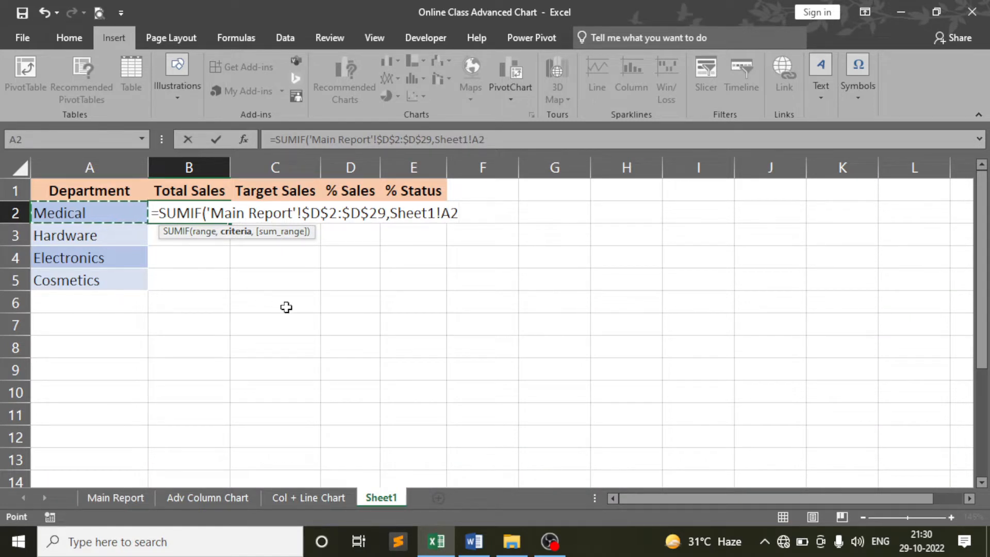
text(,)
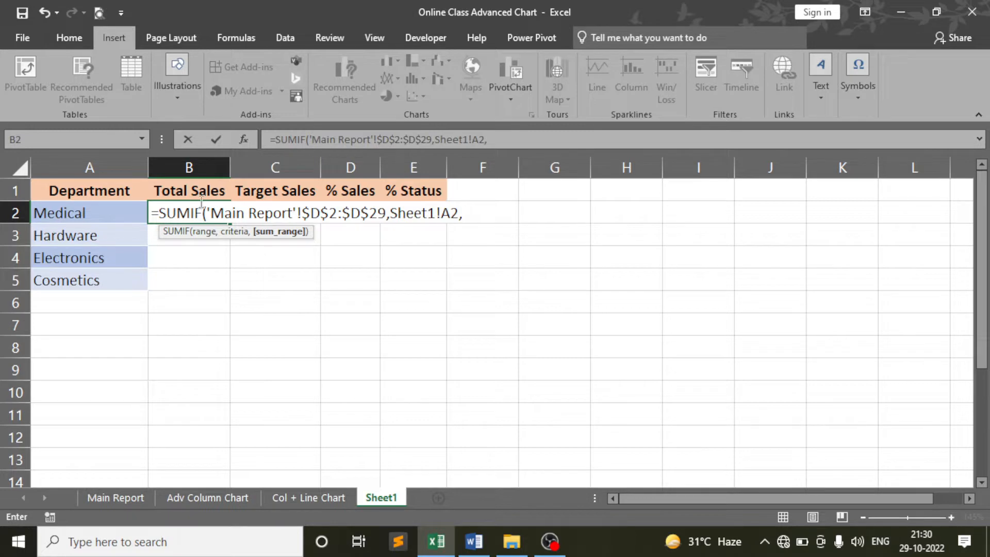
Step: Complete the B2 SUMIF formula with the absolute Total Sales range 'Main Report'!$V$2:$V$29 as sum range, and check the finished formula
click(133, 498)
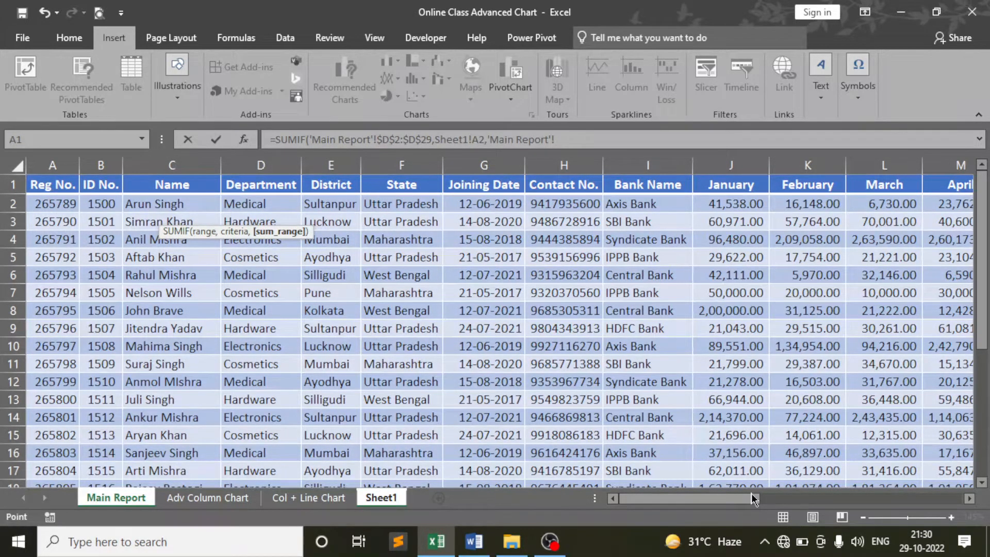
drag(754, 499, 918, 500)
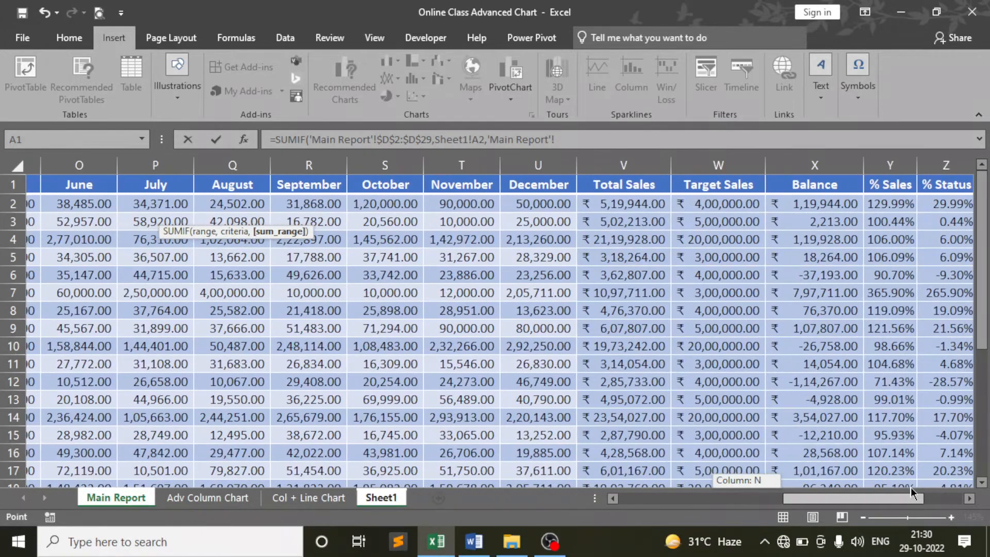
click(632, 209)
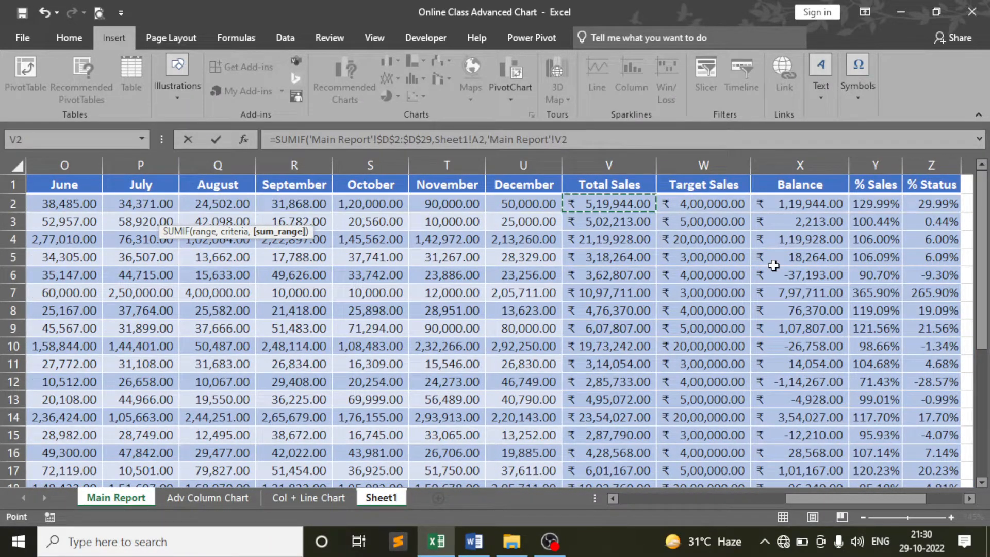
key(ctrl+shift+Down)
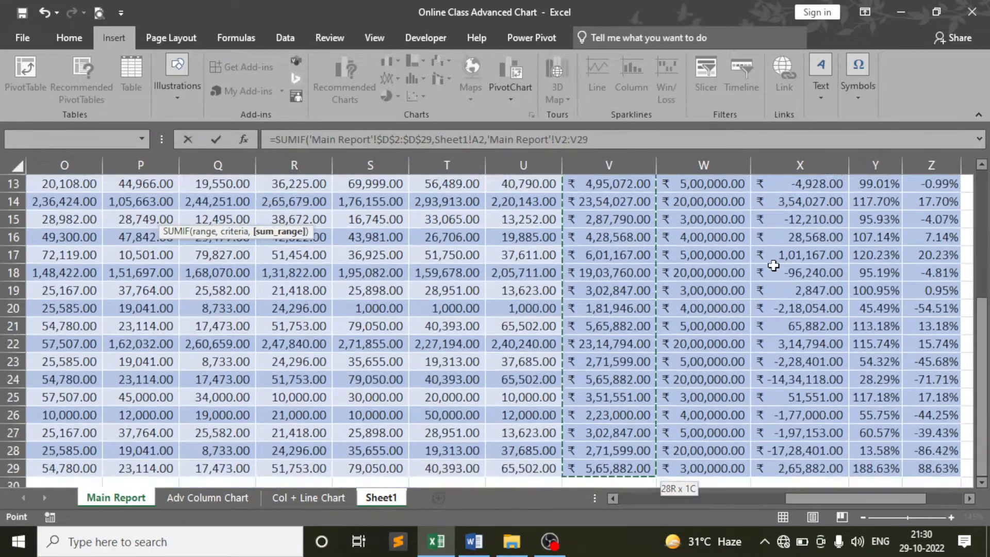
key(F4)
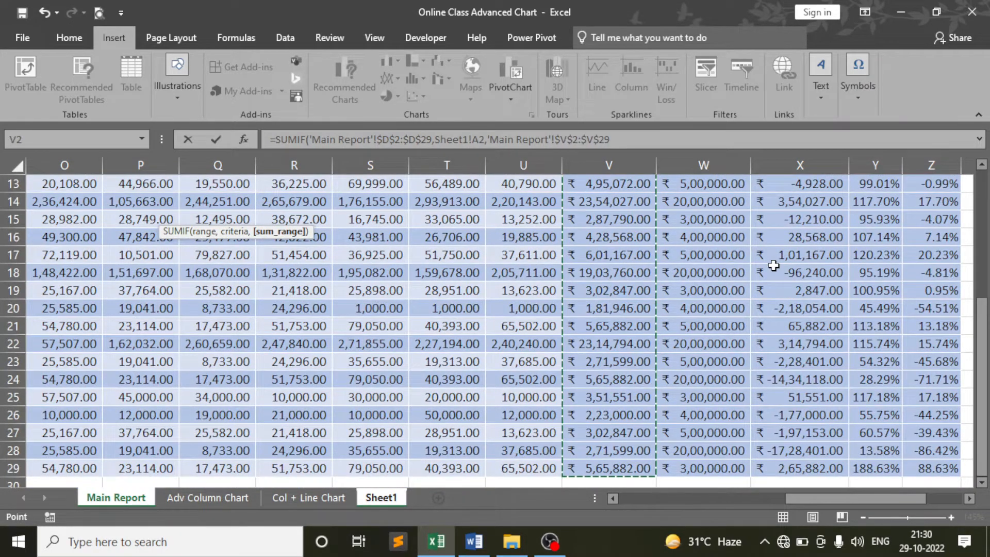
text())
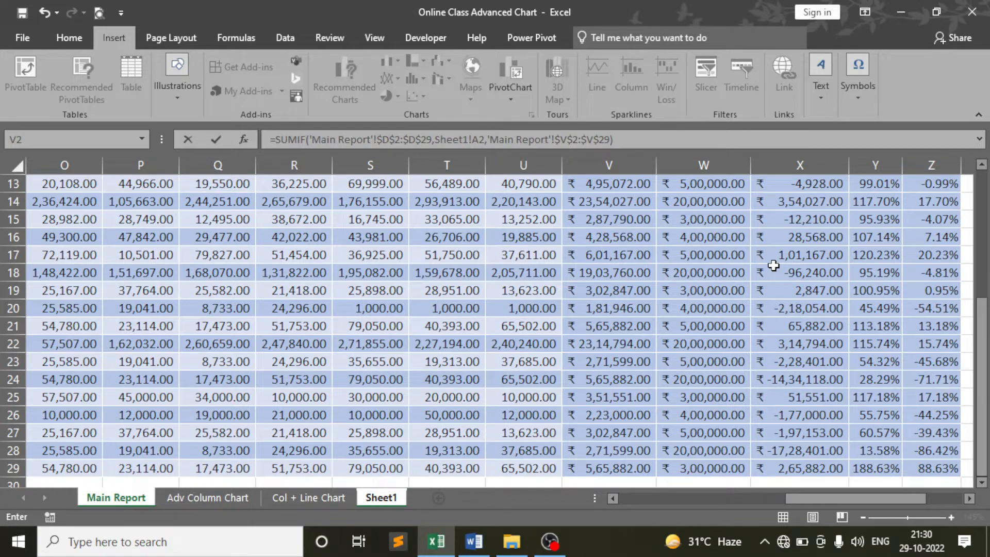
key(Return)
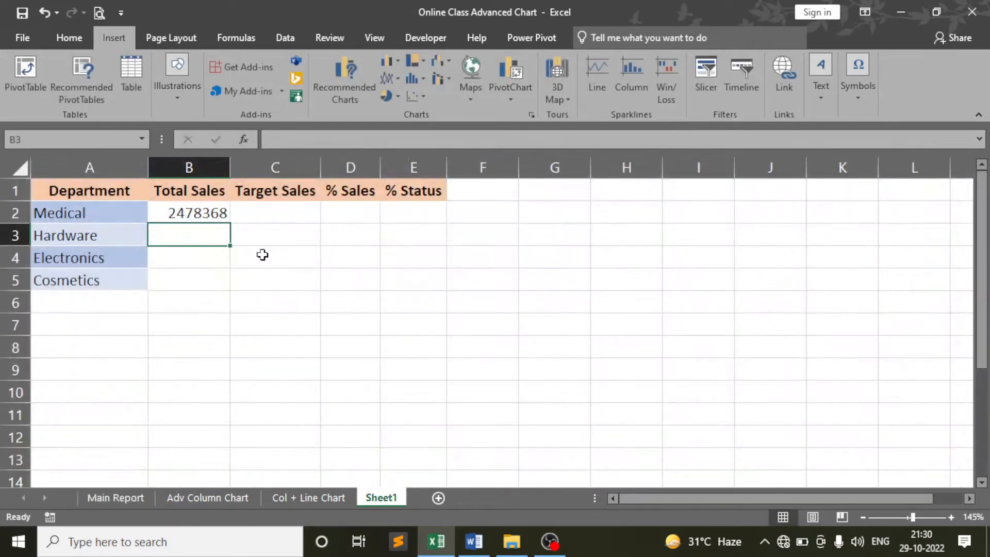
click(206, 213)
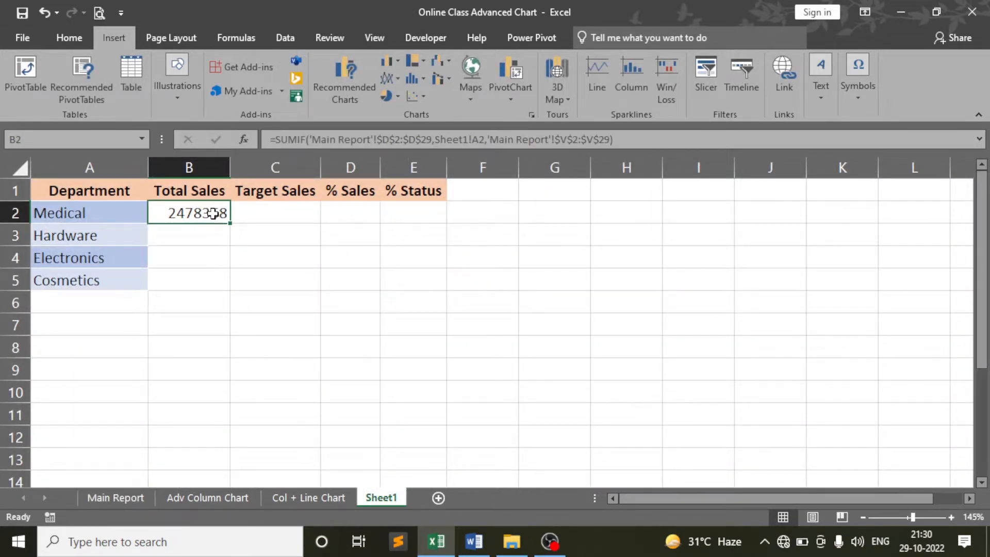
double_click(211, 214)
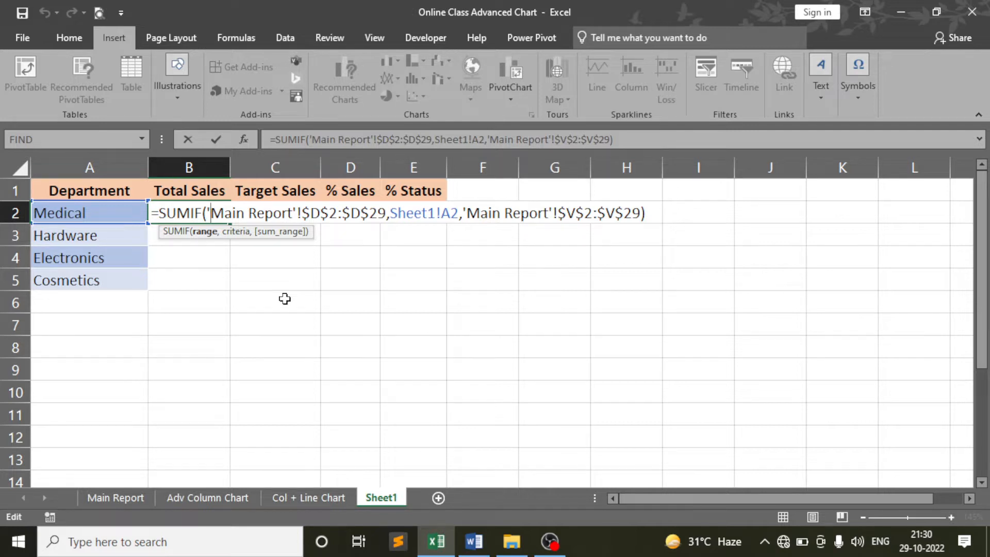
key(Return)
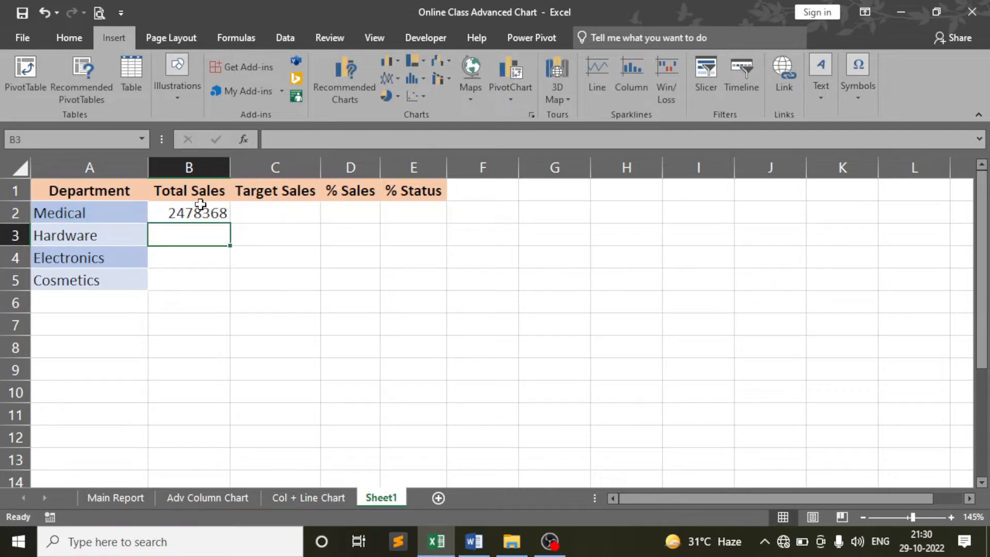
Step: Apply the Accounting number format to the Medical total in B2
click(200, 204)
click(69, 38)
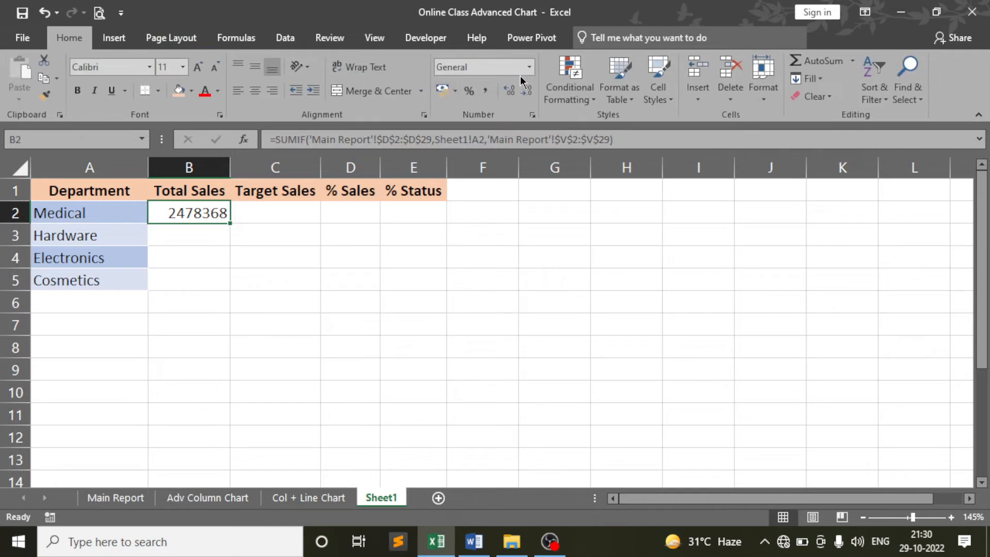
click(531, 73)
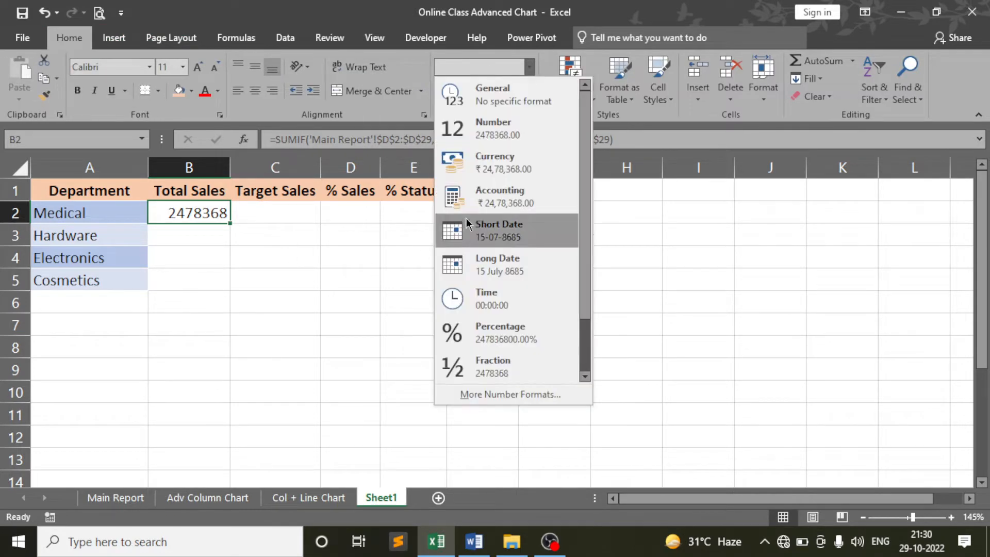
click(480, 195)
Step: Fill the B2 formula down through B5 and widen column B
drag(264, 223, 262, 296)
drag(265, 168, 284, 168)
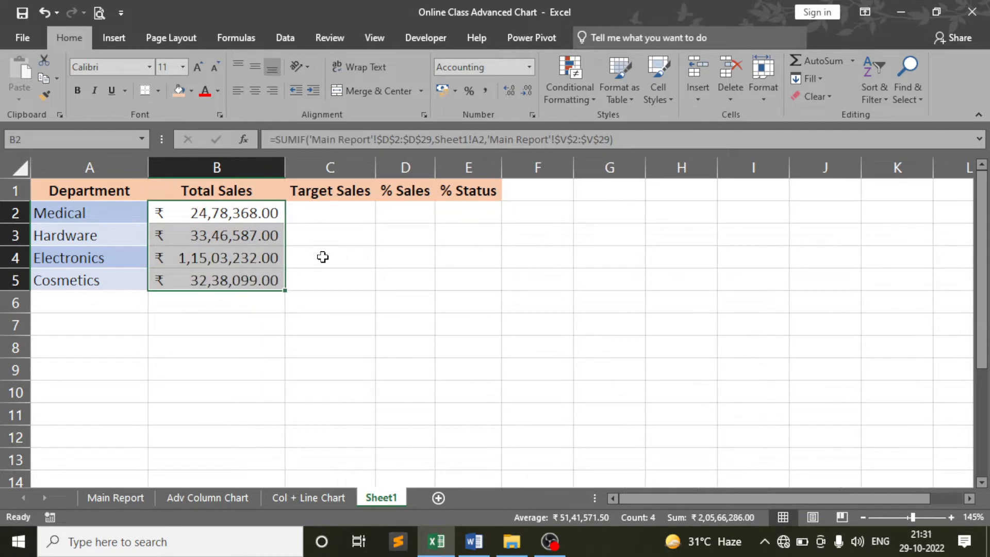
Step: Start a SUMIF formula in C2 under Target Sales with the absolute range 'Main Report'!$D$2:$D$29 as its criteria range
click(333, 212)
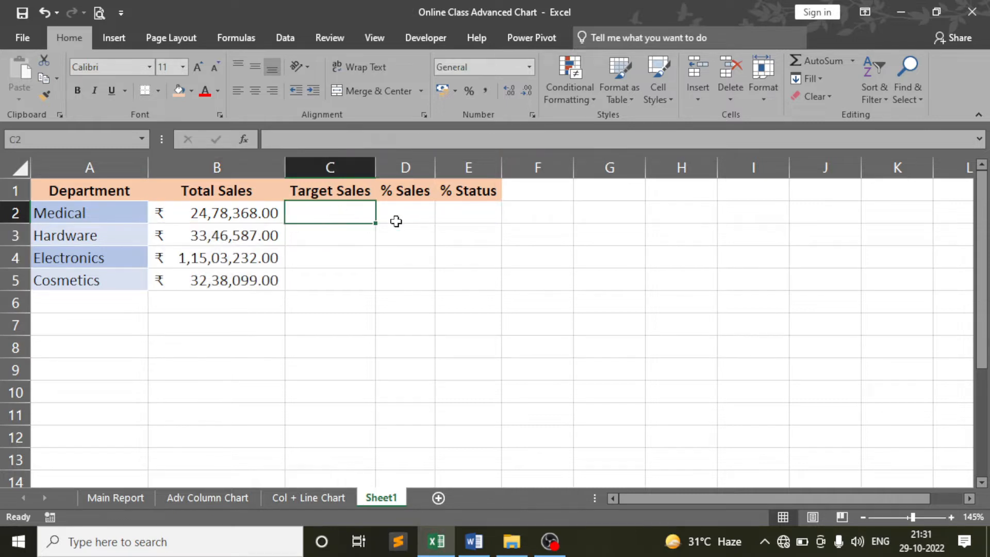
text(=sumif)
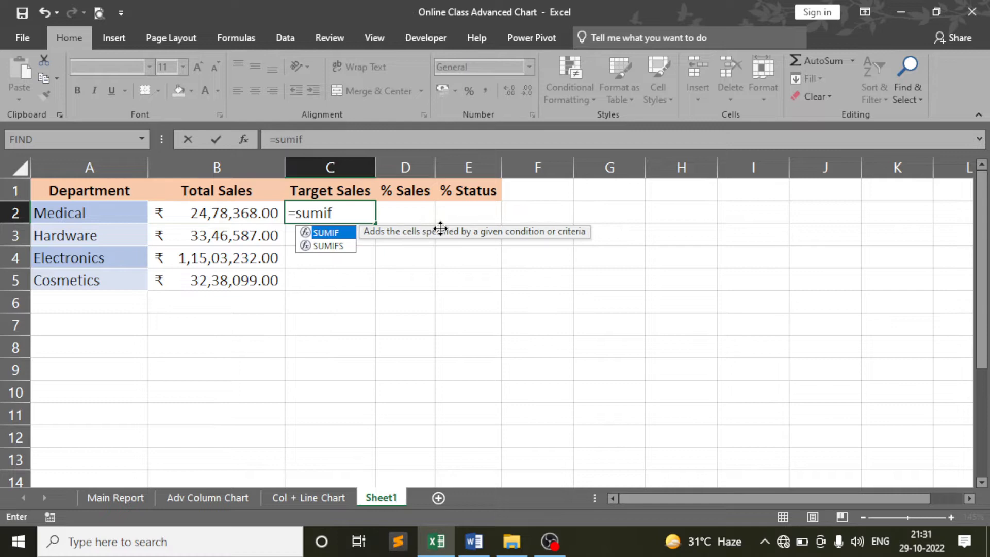
key(Tab)
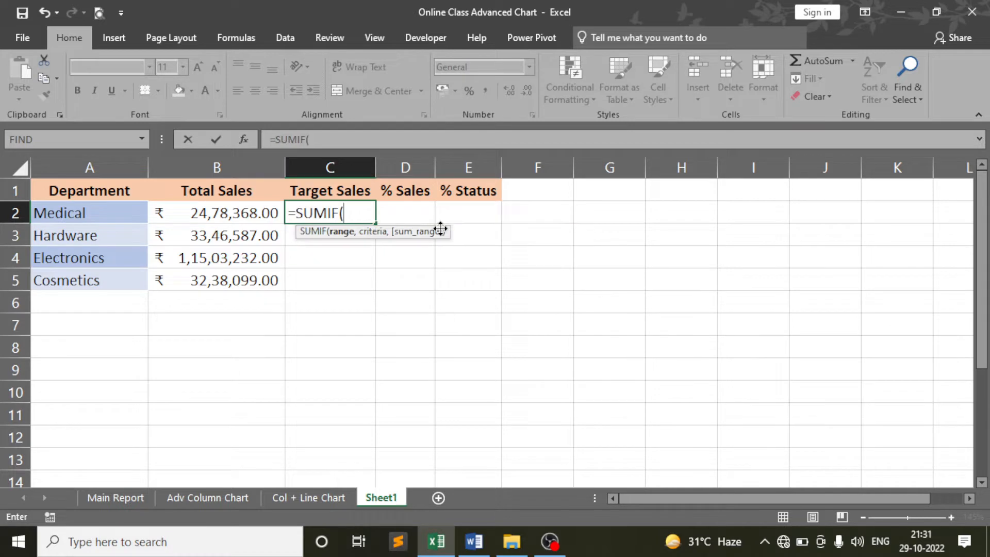
click(98, 498)
scroll(185, 243, up, 4)
drag(807, 507, 640, 508)
click(281, 206)
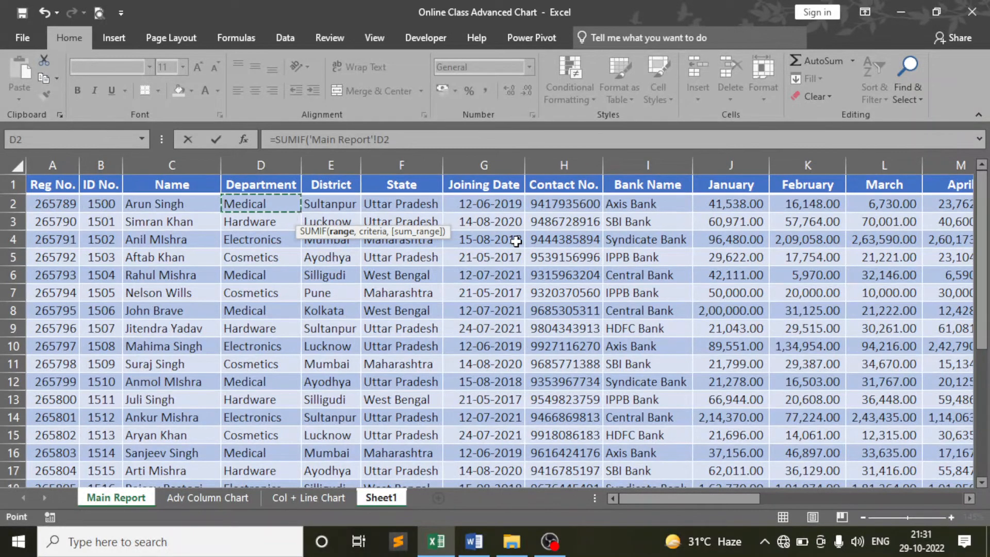
key(ctrl+shift+Down)
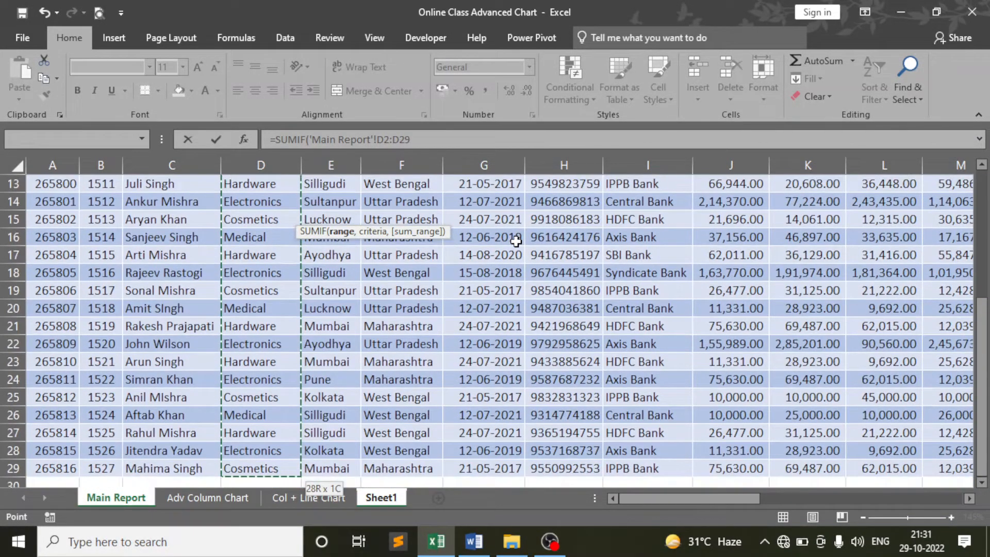
key(F4)
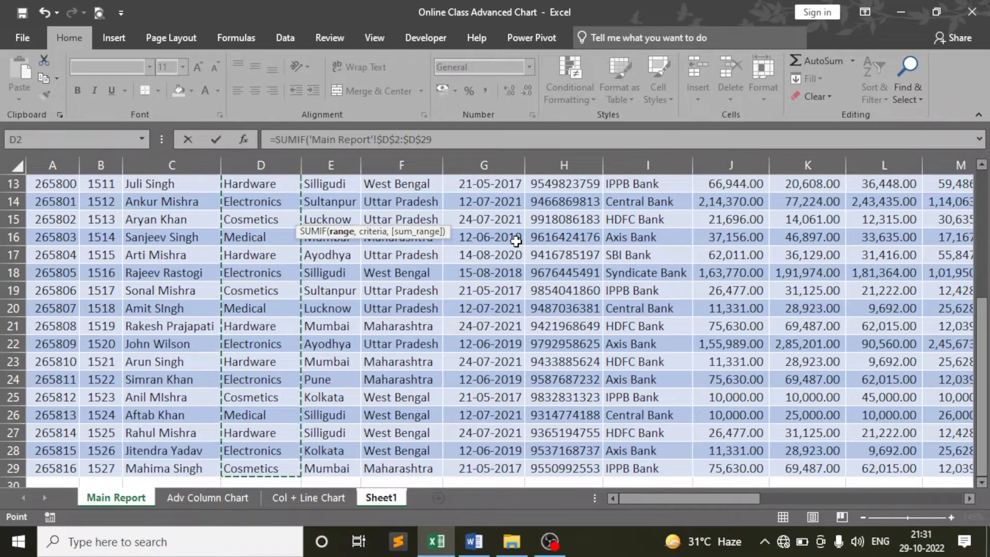
text(,)
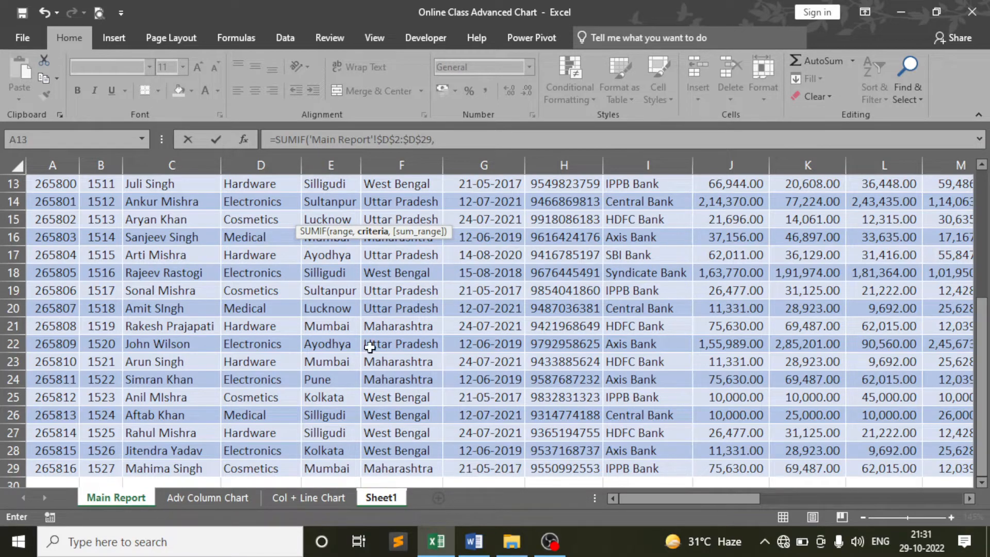
Step: Complete the C2 SUMIF formula with Sheet1!A2 as criterion and the absolute Target Sales range 'Main Report'!$W$2:$W$29 as sum range
click(386, 498)
click(92, 219)
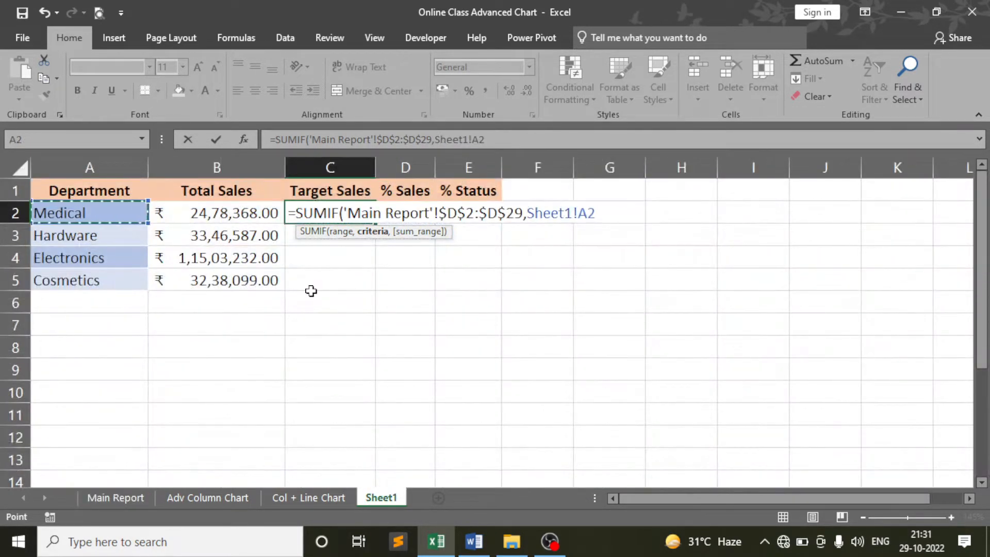
text(,)
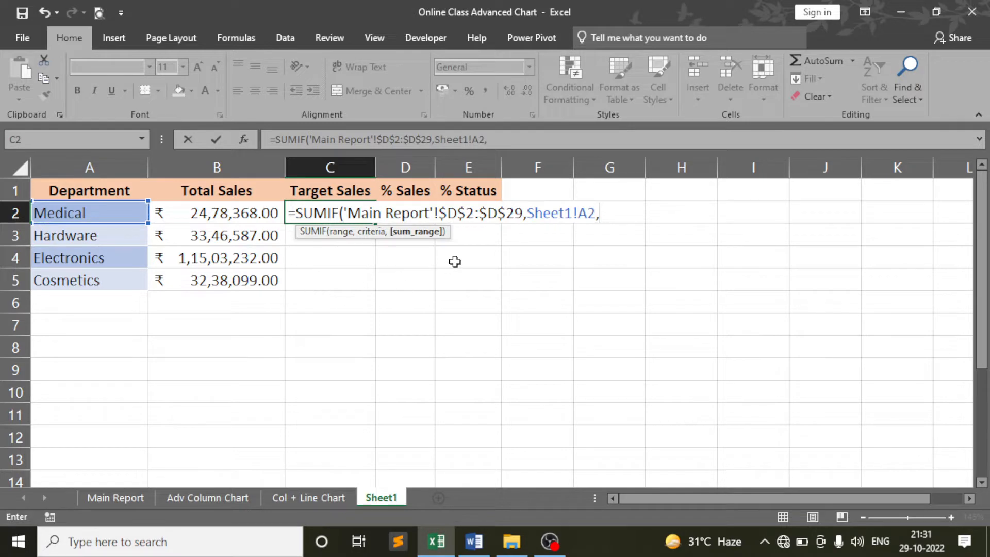
click(114, 498)
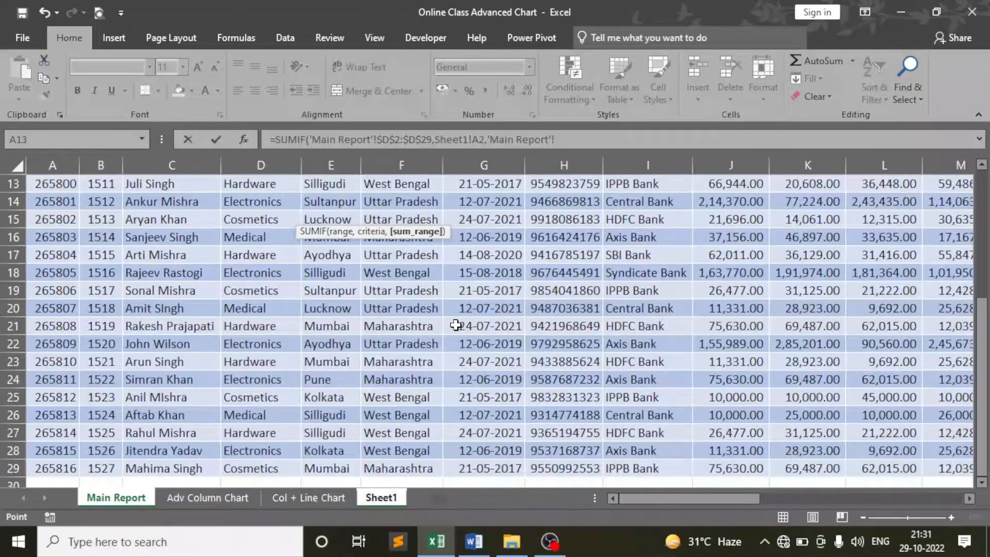
scroll(453, 324, up, 4)
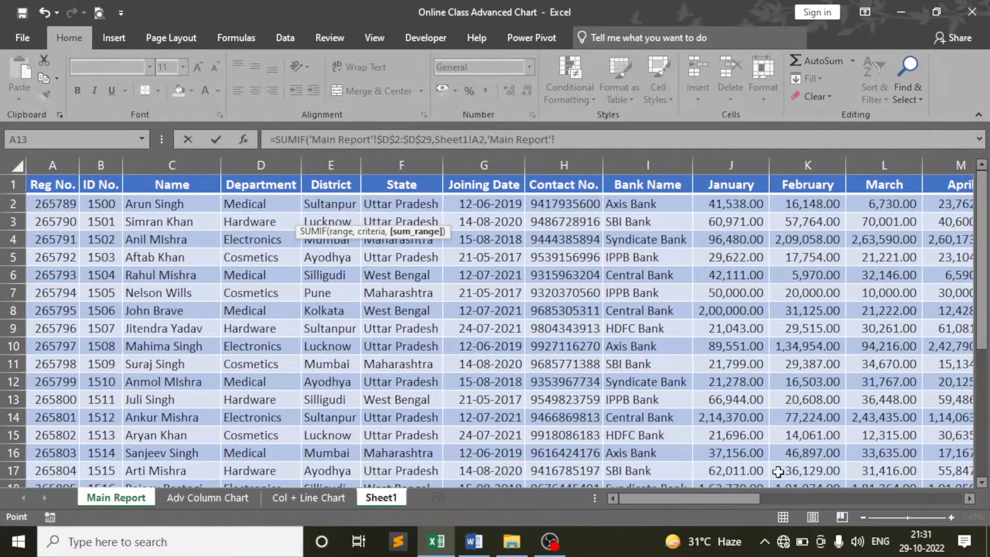
drag(756, 499, 963, 504)
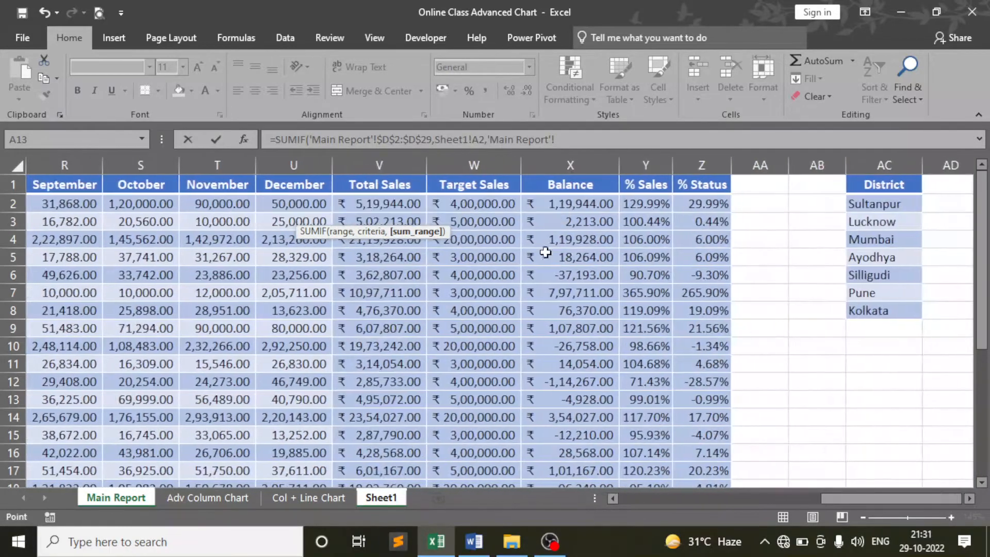
click(467, 205)
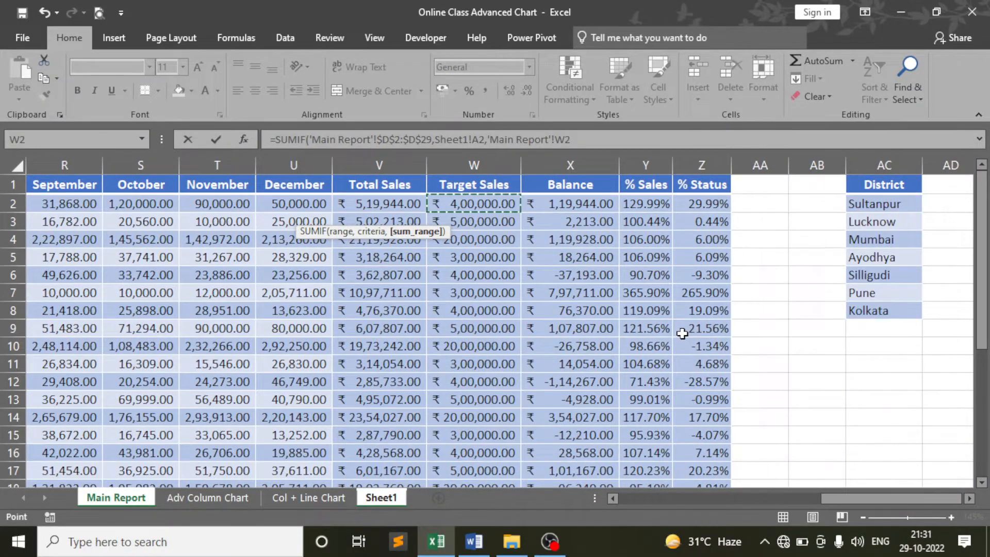
key(ctrl+shift+Down)
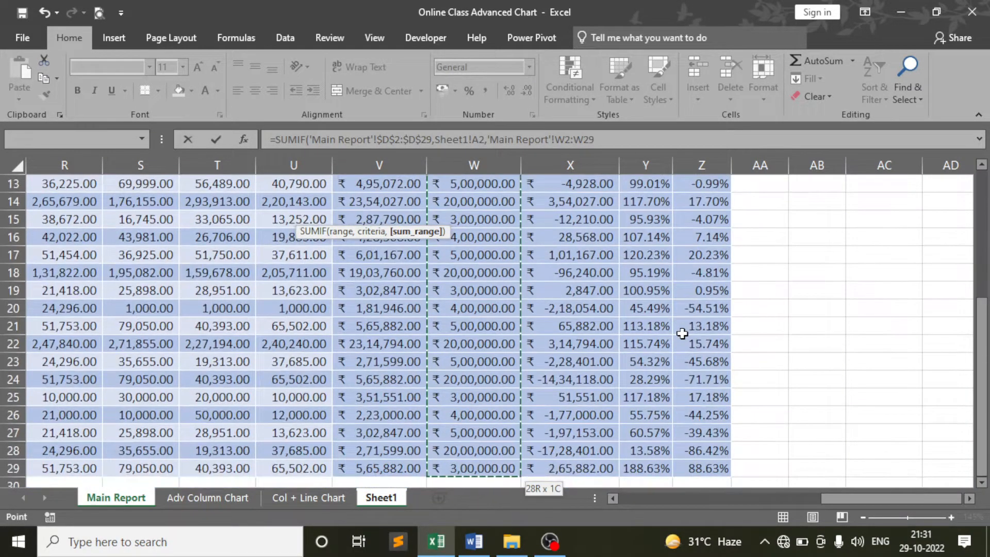
key(F4)
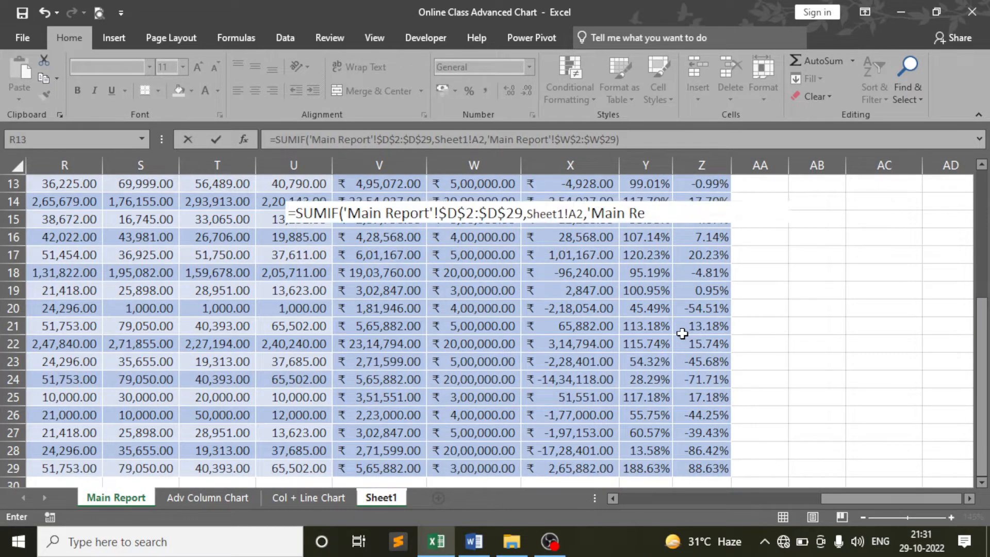
key(Return)
Step: Apply the Accounting number format to the Medical target sales in C2
click(362, 211)
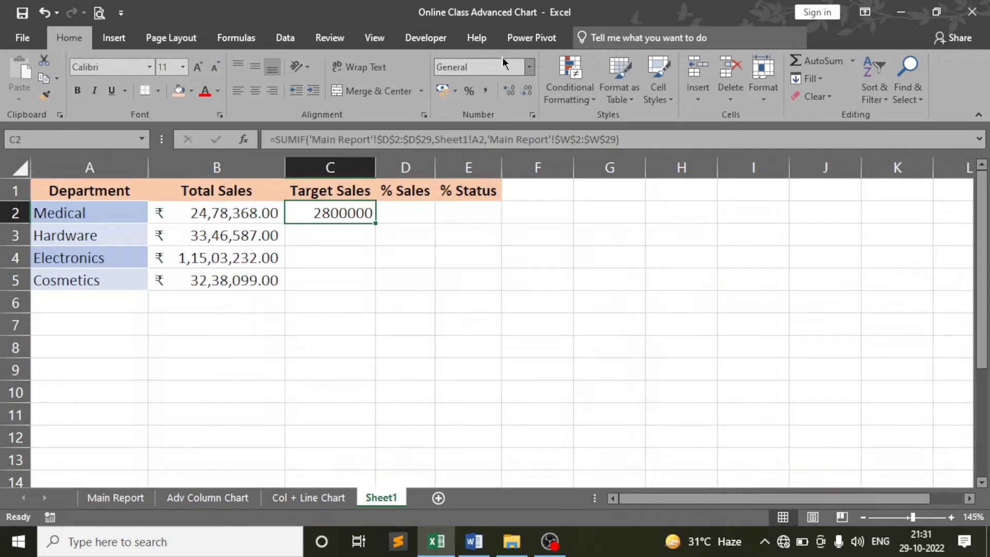
click(529, 67)
click(522, 208)
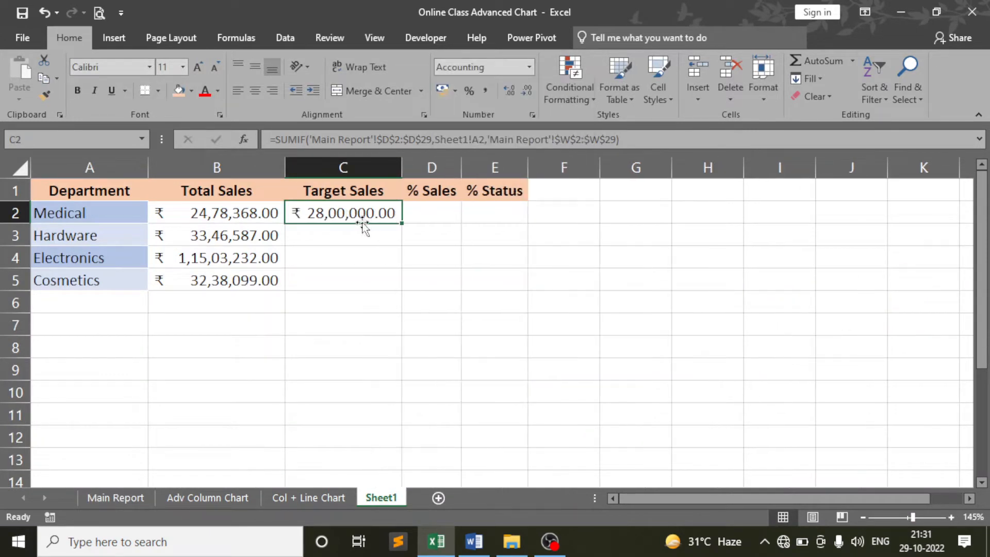
Step: Fill the C2 formula down through C5 and widen column C
drag(401, 222, 402, 296)
drag(401, 161, 421, 161)
click(388, 330)
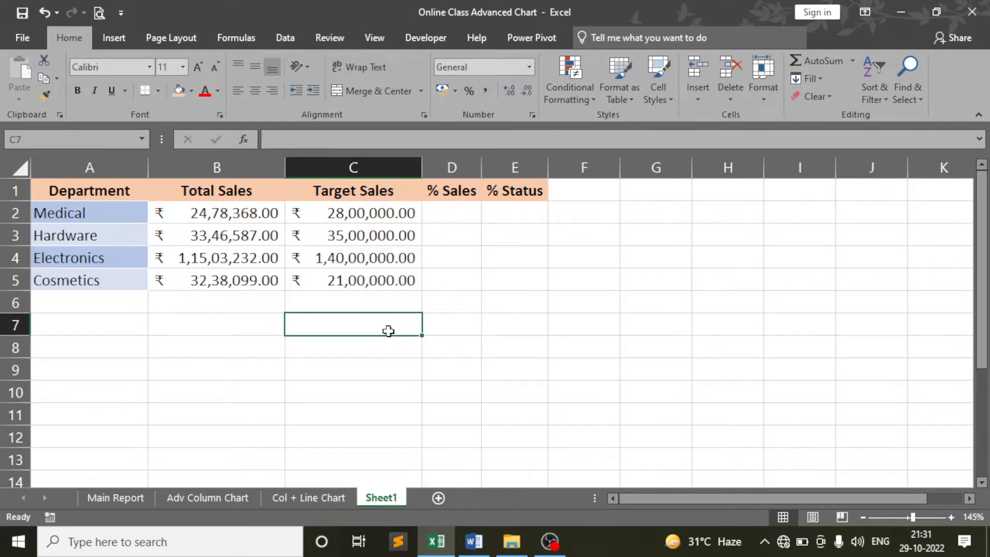
Step: Widen the % Sales column slightly and apply the Percentage number format to D2:E5
click(450, 213)
drag(482, 168, 490, 179)
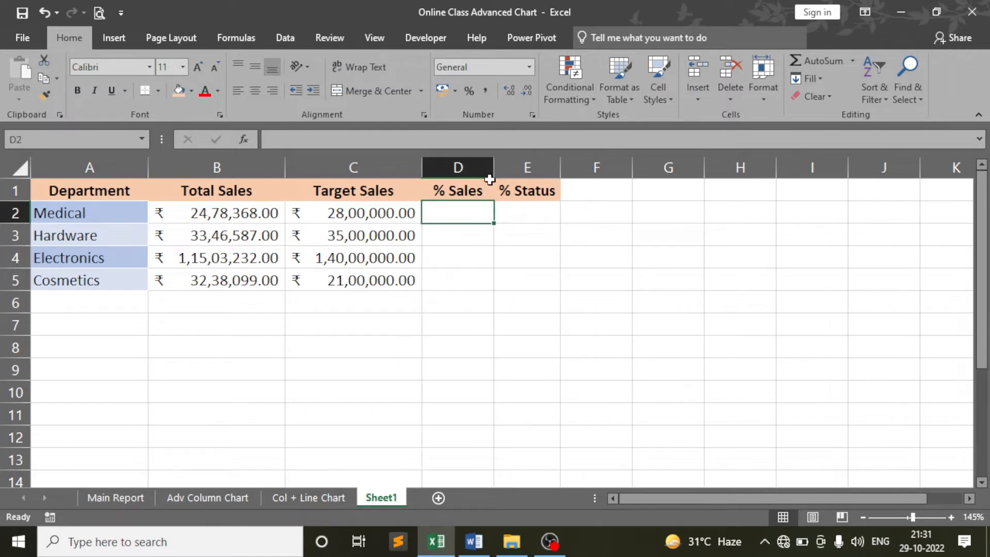
click(470, 247)
click(542, 209)
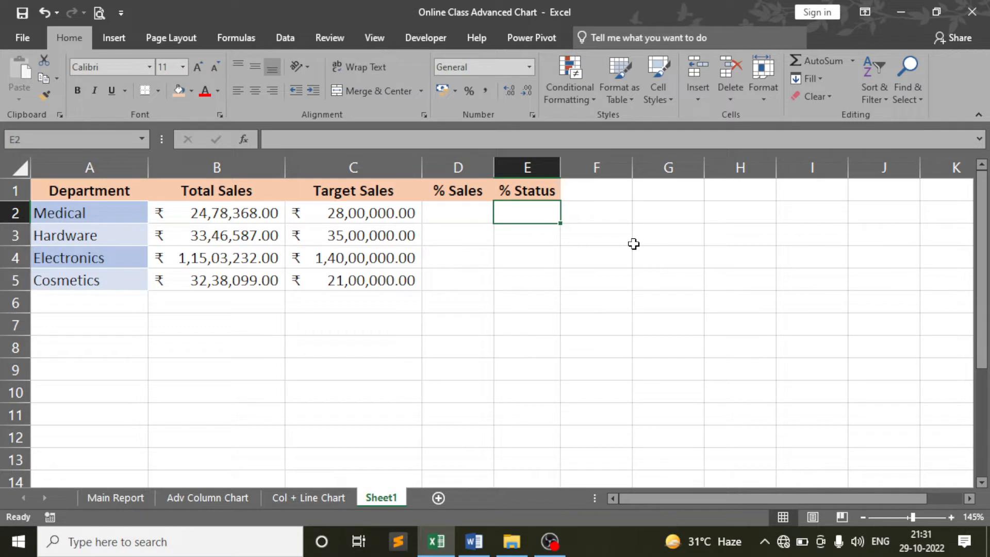
drag(459, 206, 533, 279)
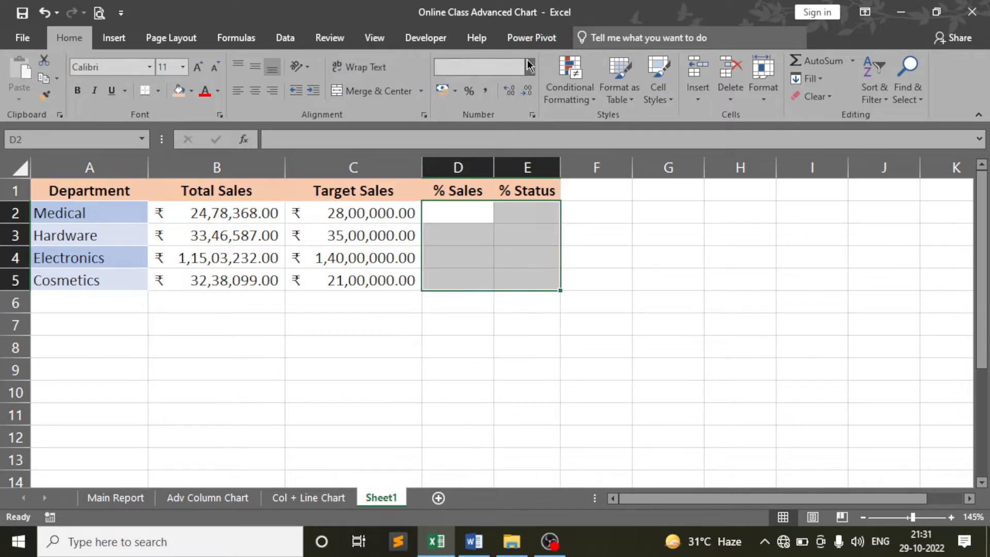
click(530, 66)
click(477, 330)
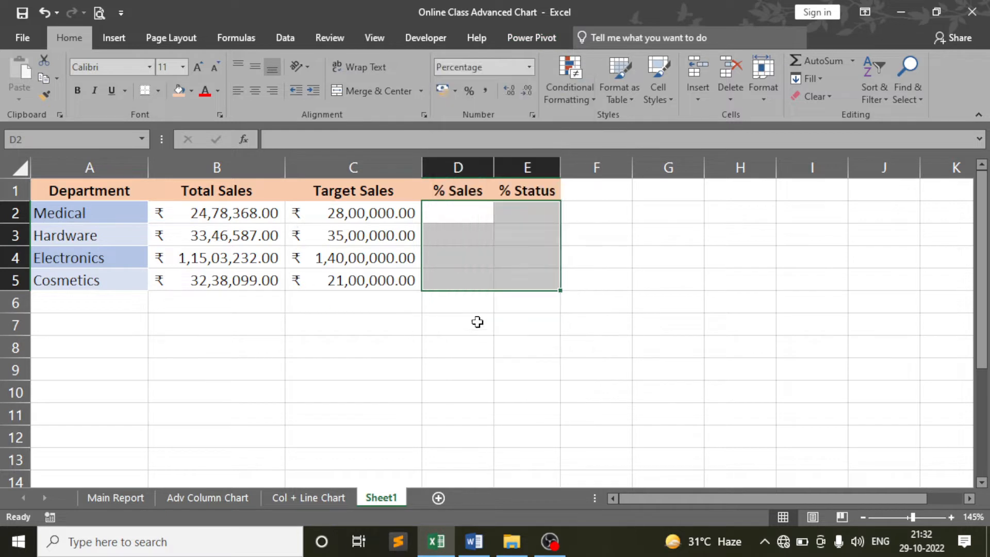
Step: Enter the formula =B2/C2 in D2 to calculate the % Sales for Medical
click(458, 212)
text(=)
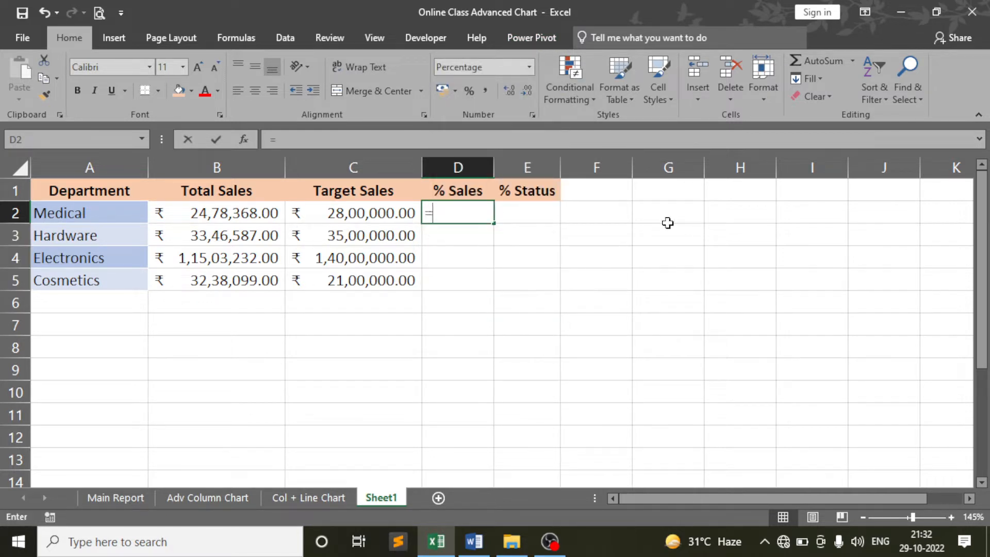
click(187, 210)
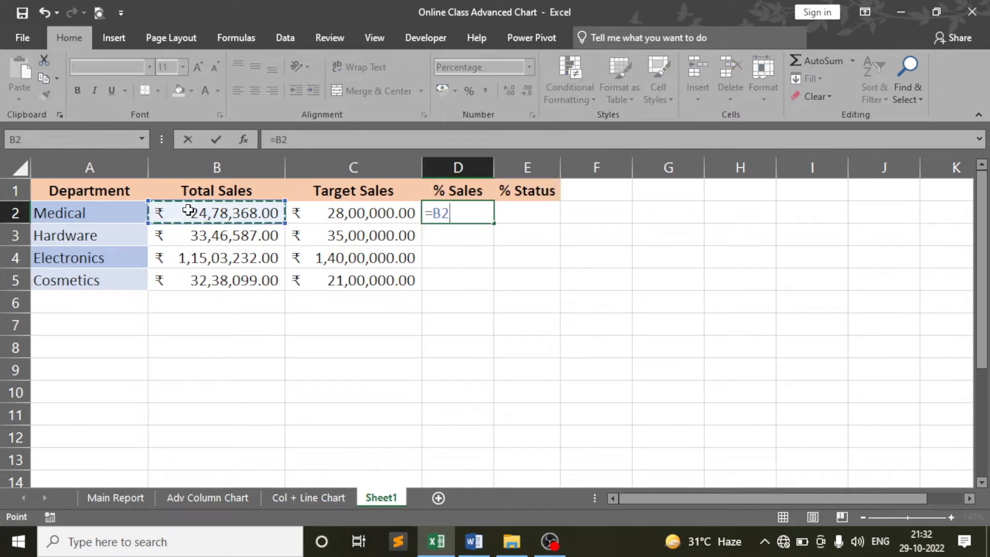
text(/)
click(322, 209)
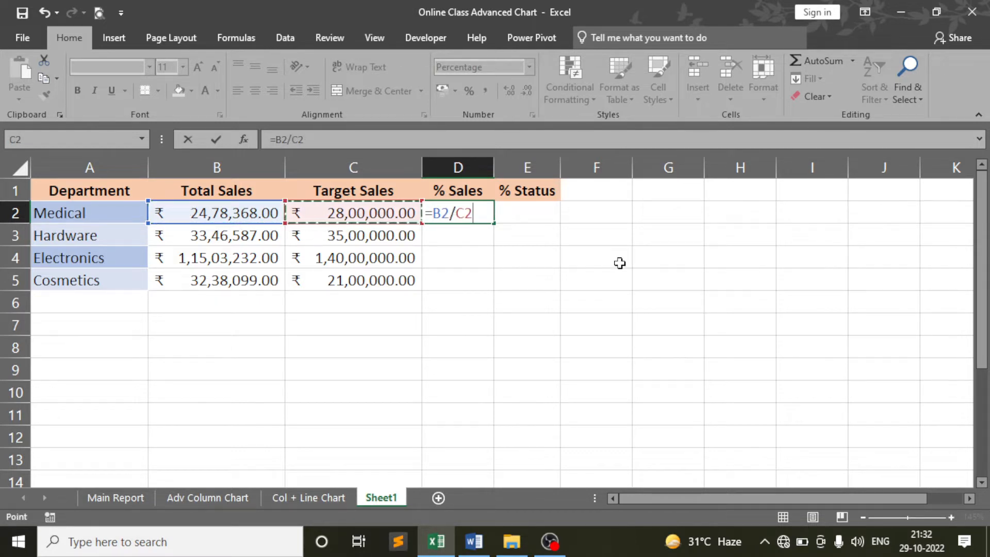
key(Return)
Step: Fill the % Sales formula down through D5 and check the copied formulas for each department
click(468, 214)
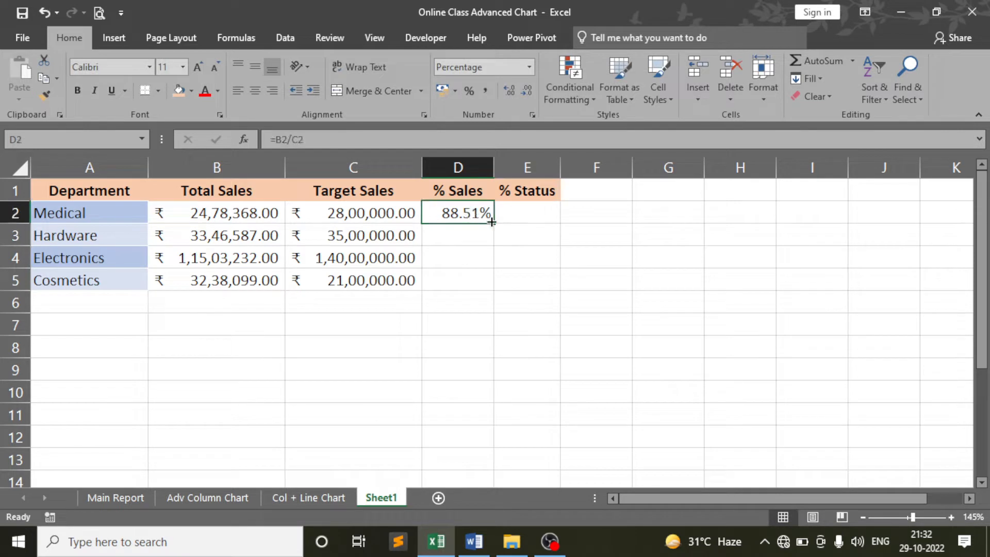
drag(493, 222, 489, 283)
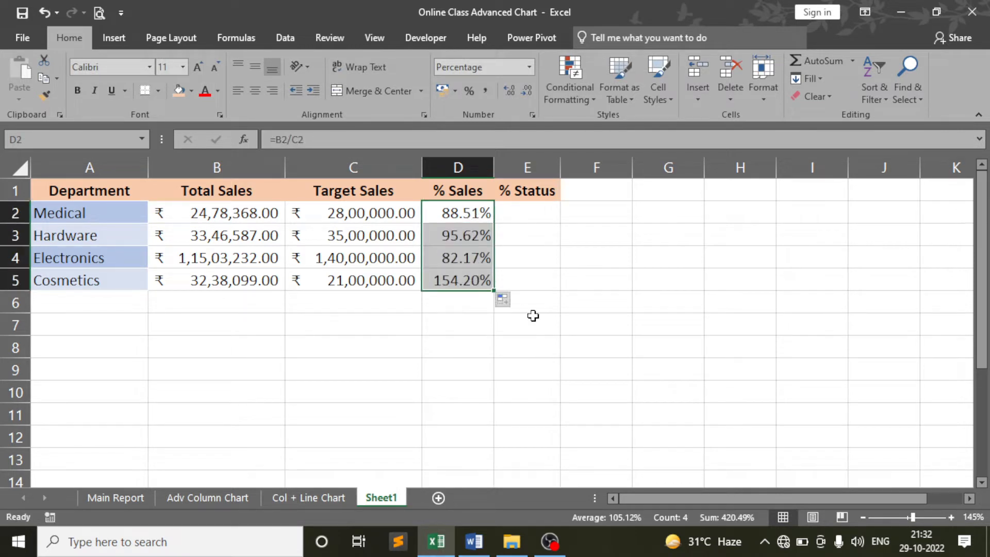
click(452, 358)
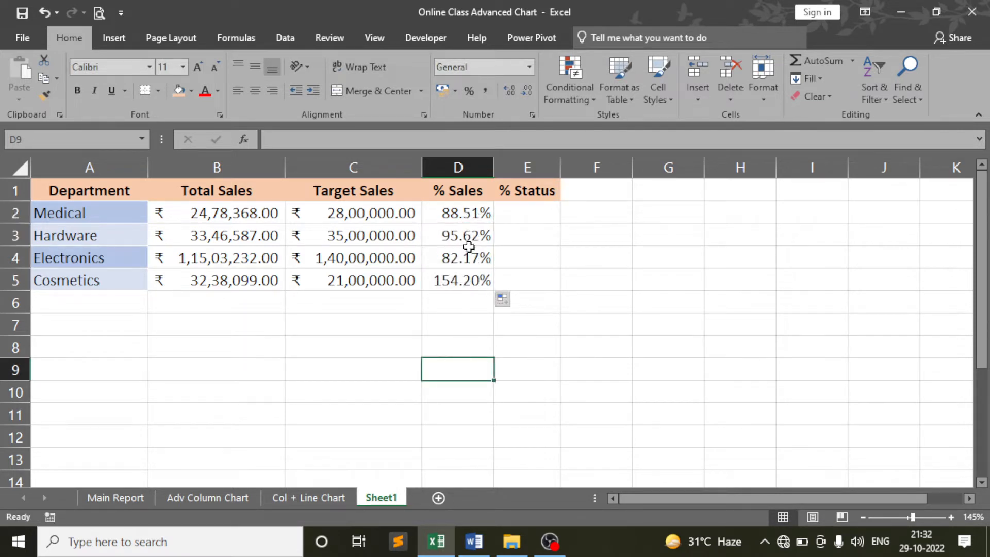
click(457, 235)
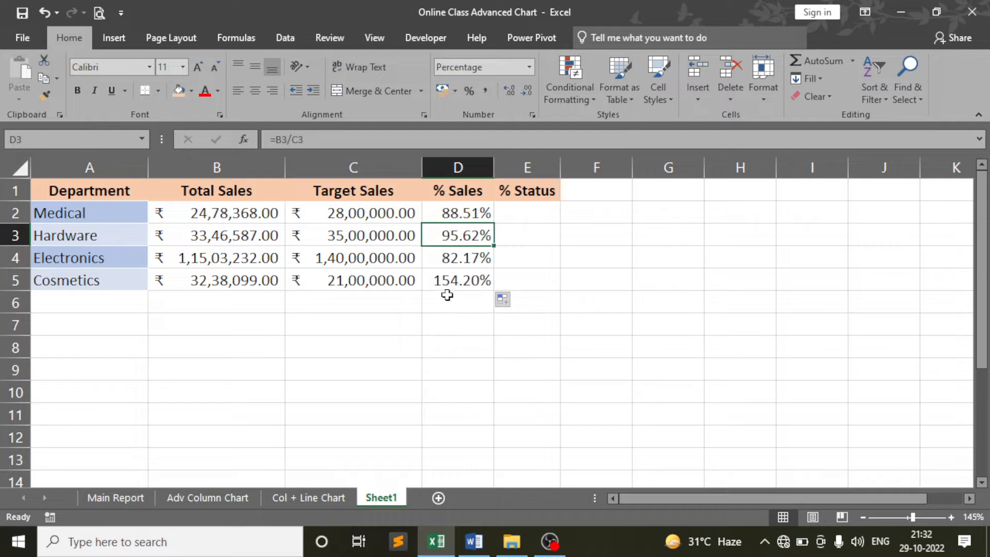
click(445, 283)
click(449, 254)
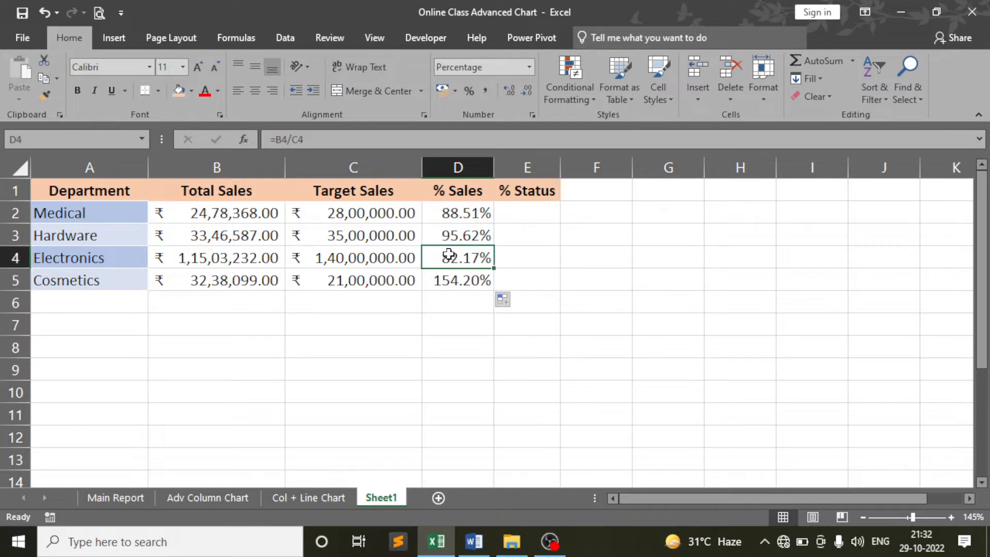
click(453, 237)
click(458, 216)
Step: Enter the formula =D2-100% in E2 under % Status and fill it down through E5
click(517, 212)
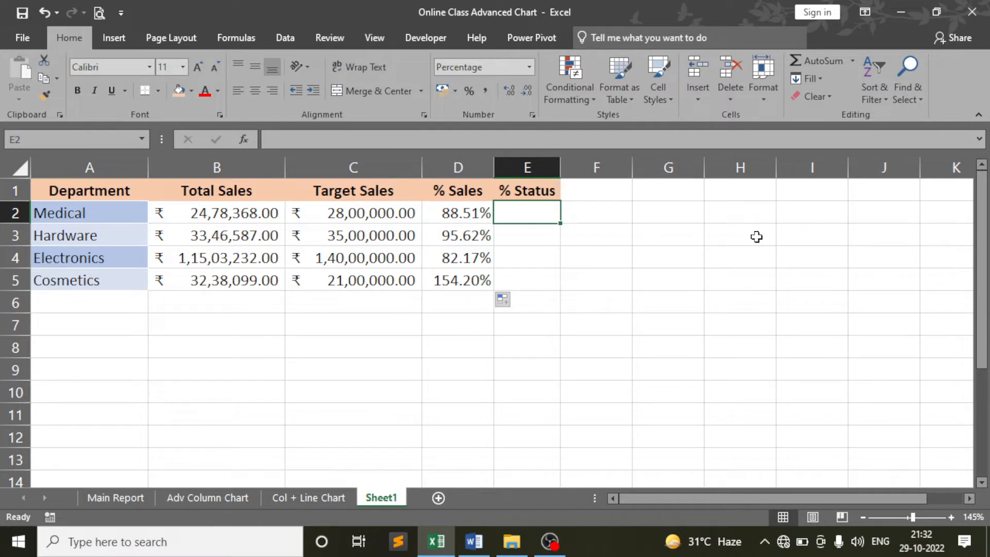
text(=)
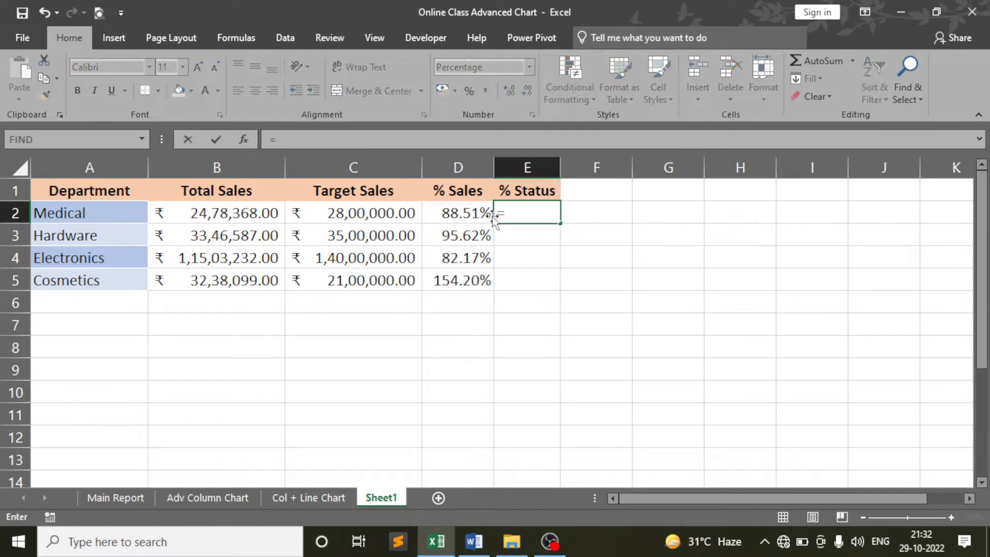
key(Left)
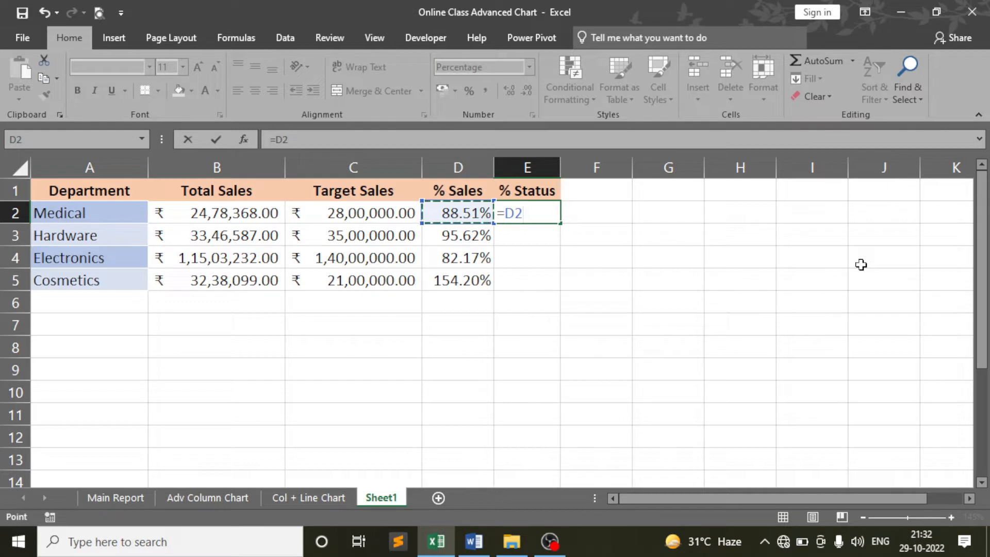
text(-100)
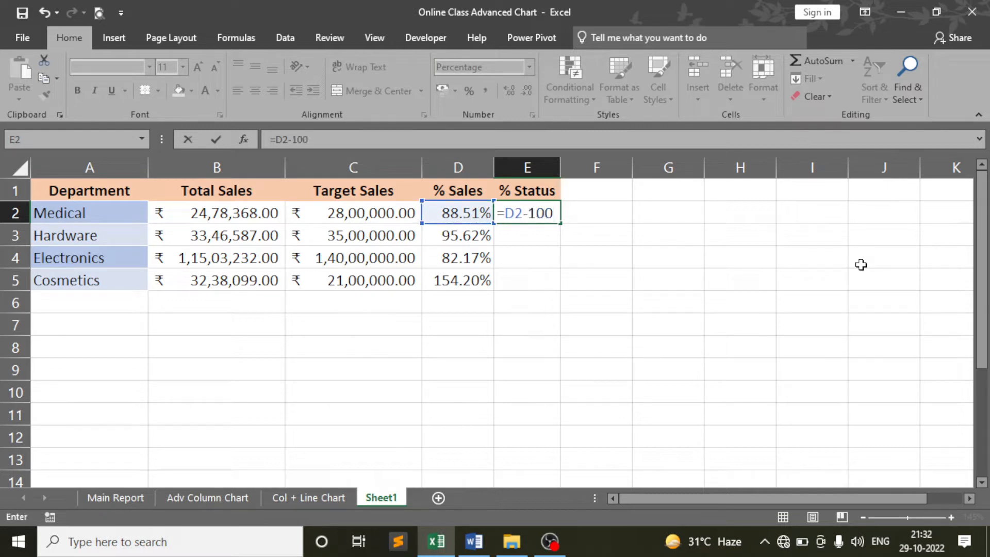
text(%)
key(Return)
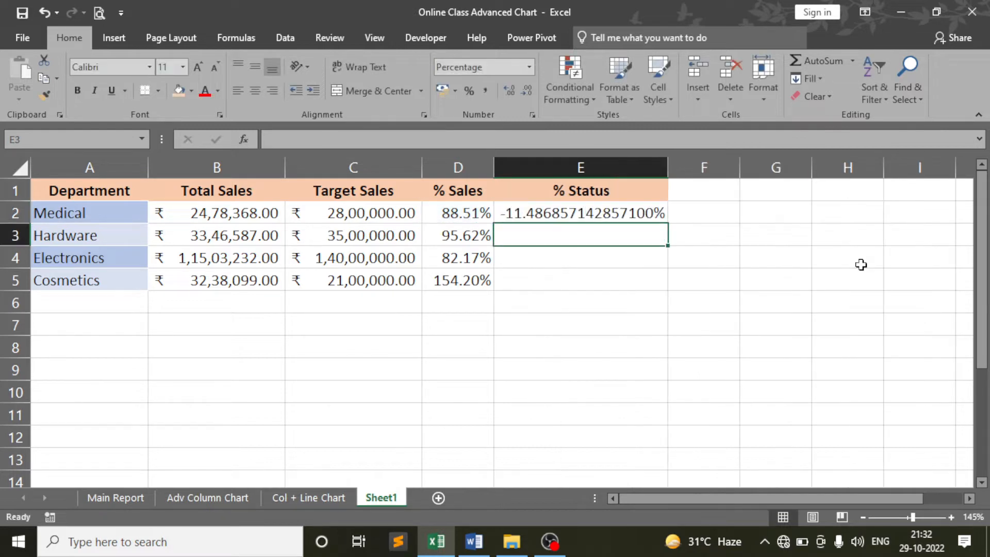
click(639, 213)
drag(667, 223, 658, 286)
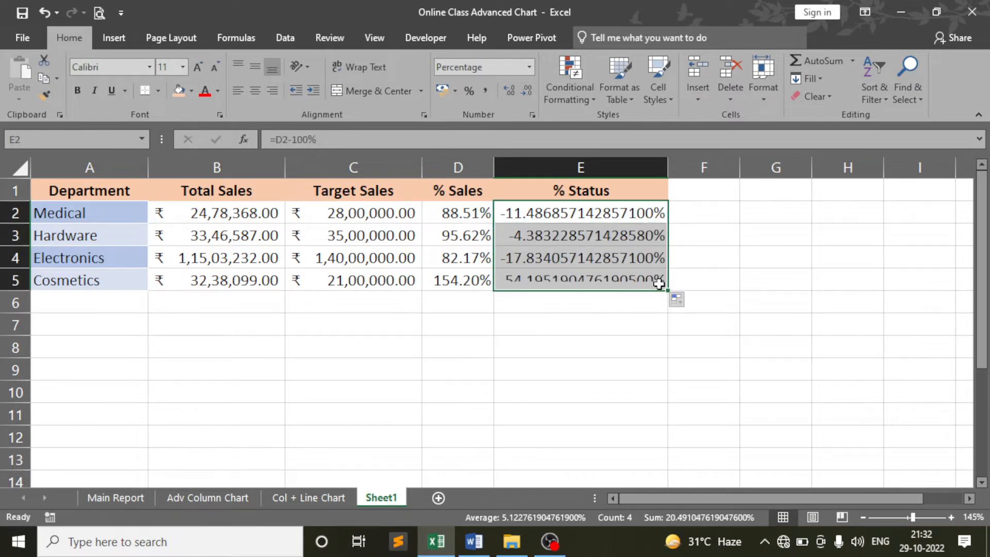
Step: Apply the Percentage number format to the % Status cells E2:E5 and narrow column E to fit
click(527, 66)
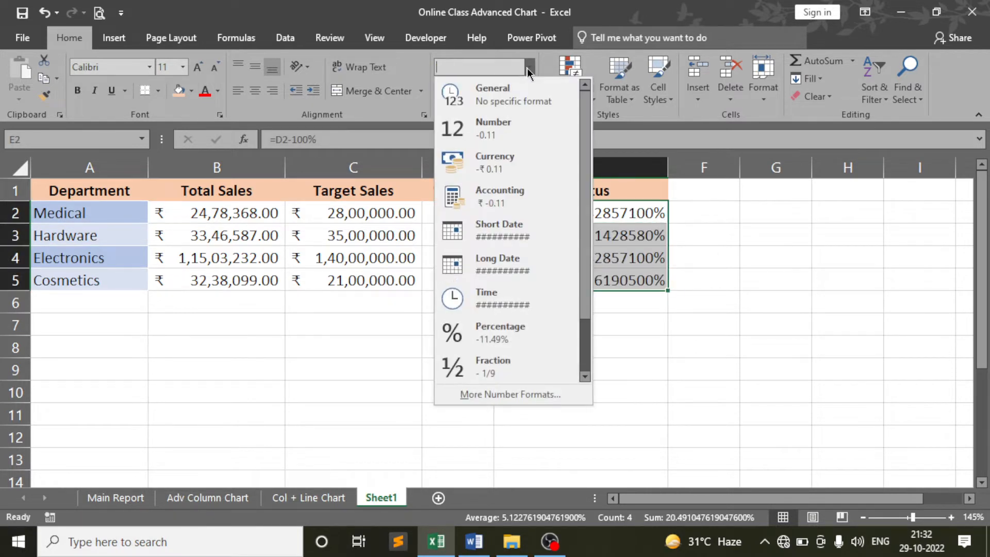
click(513, 337)
drag(666, 166, 564, 175)
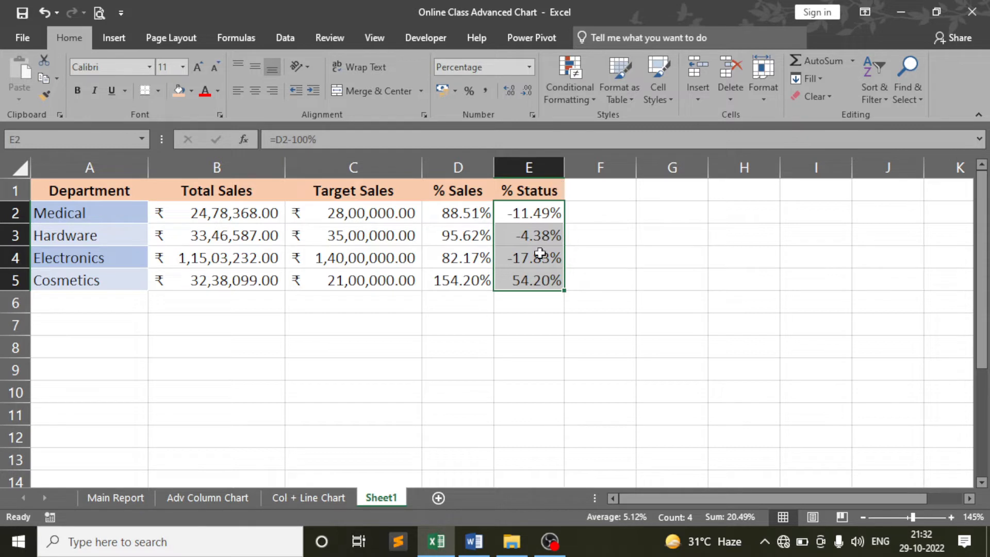
click(655, 242)
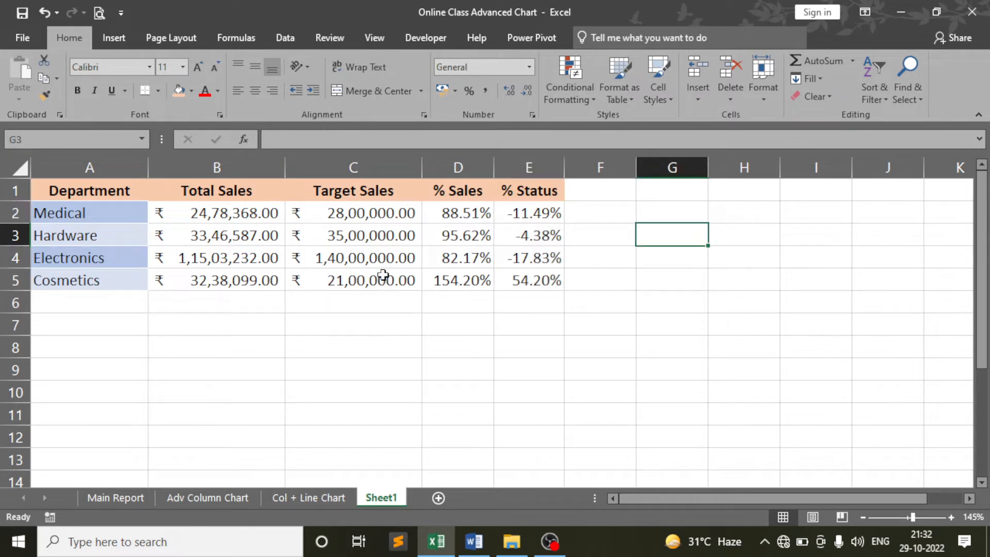
Step: Review the SUMIF formulas in C2 and B2 with the sheet zoomed out to 130%
click(365, 219)
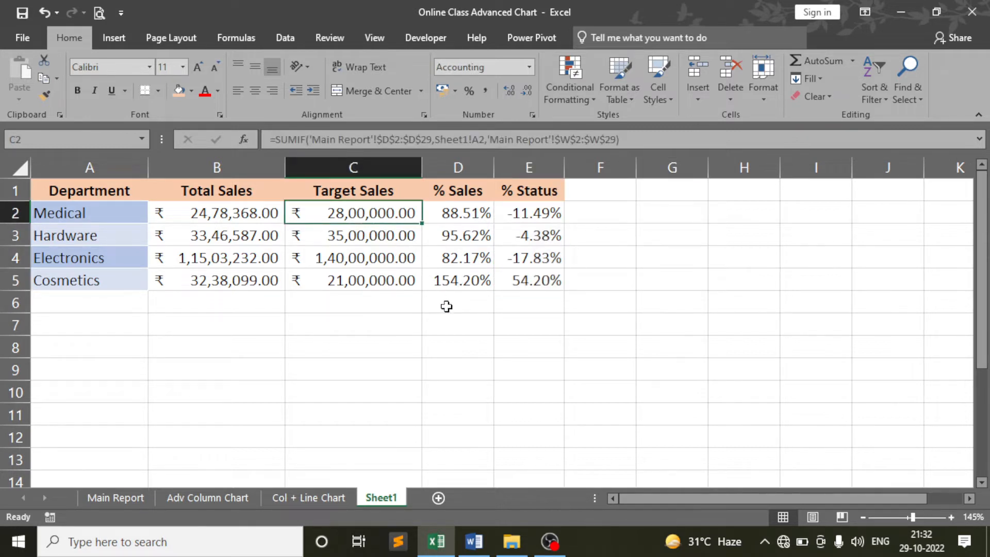
scroll(448, 307, down, 1)
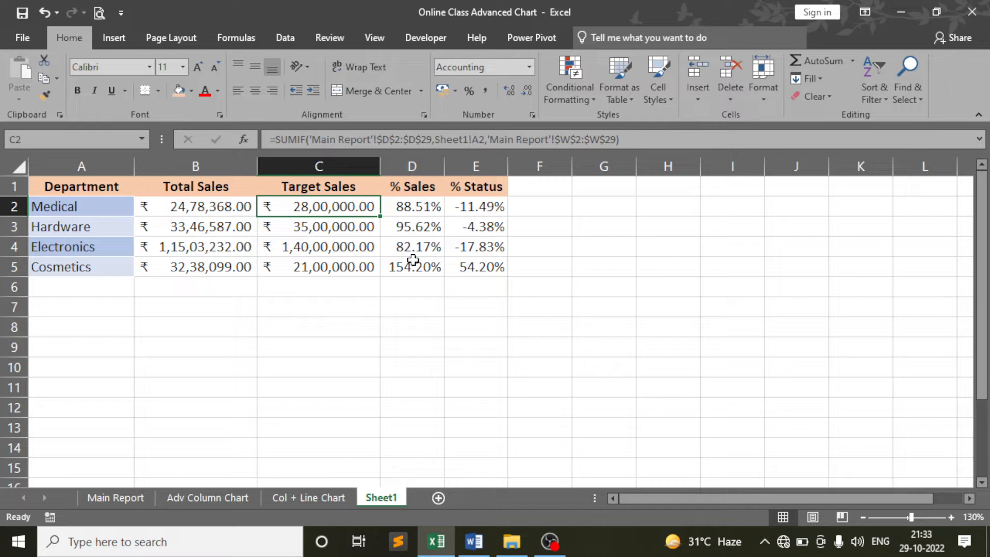
click(187, 205)
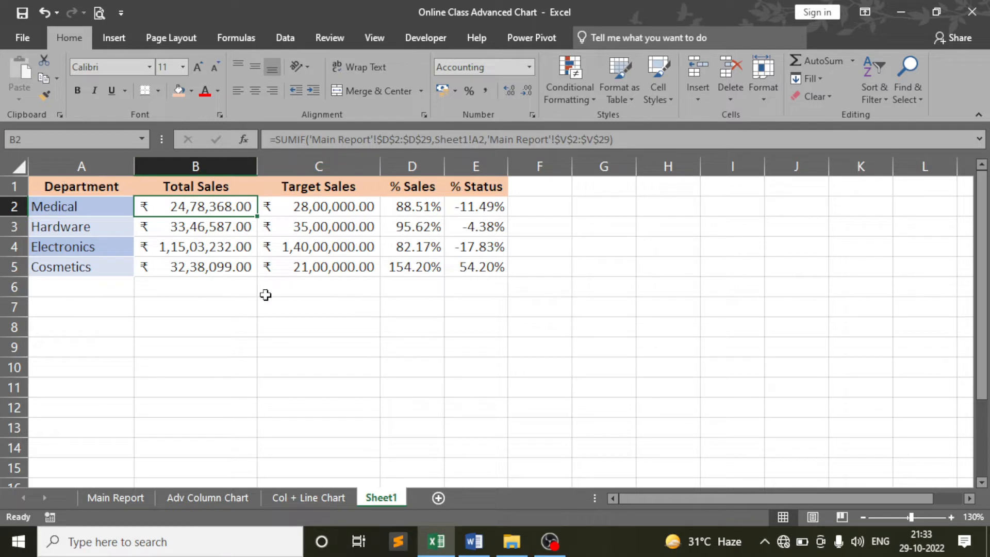
Step: Insert a clustered column chart from the whole summary table and delete it
click(219, 253)
click(301, 247)
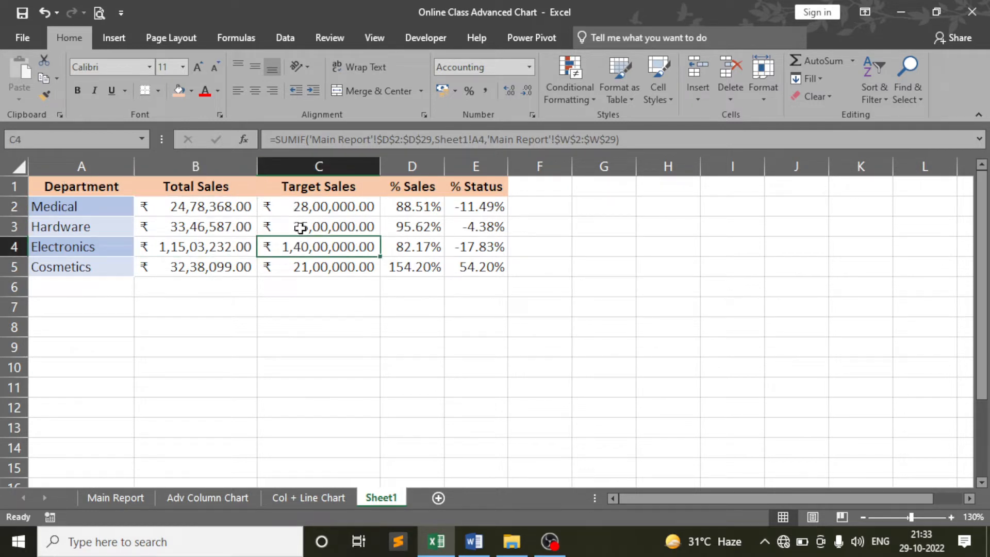
click(114, 38)
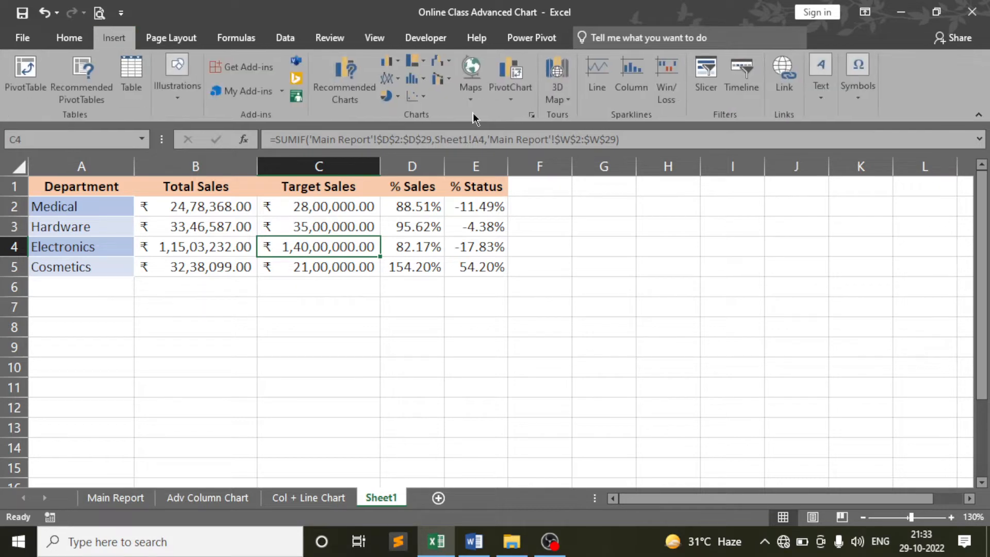
click(532, 115)
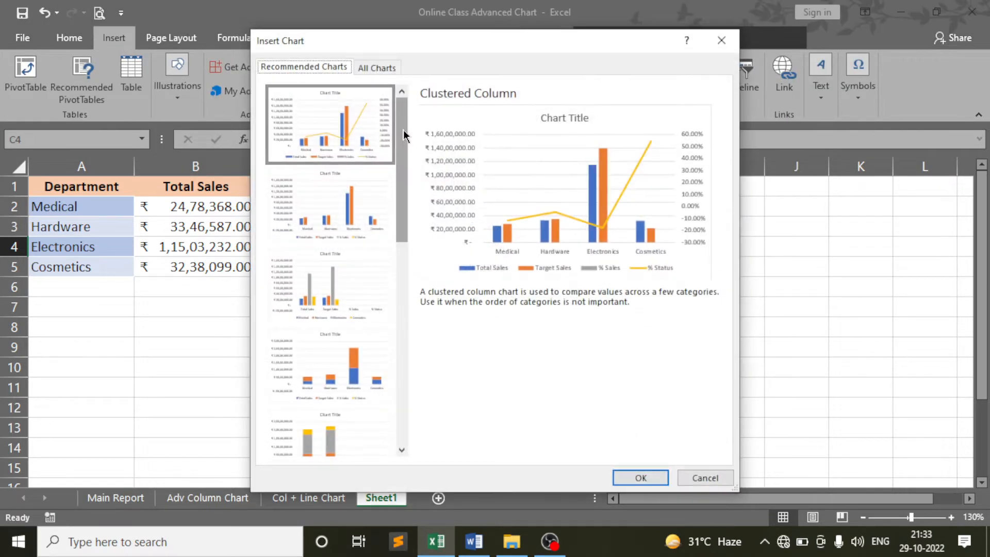
click(377, 67)
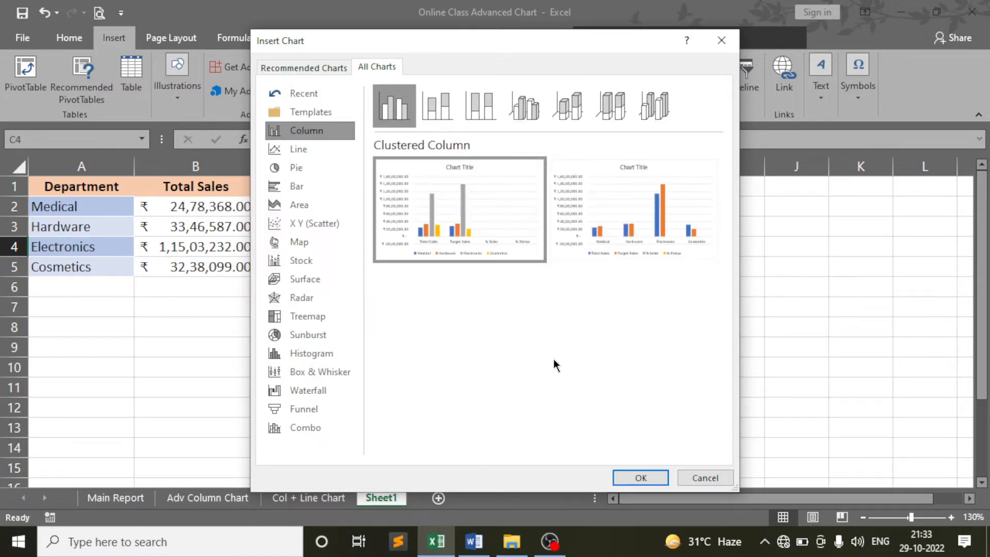
click(638, 476)
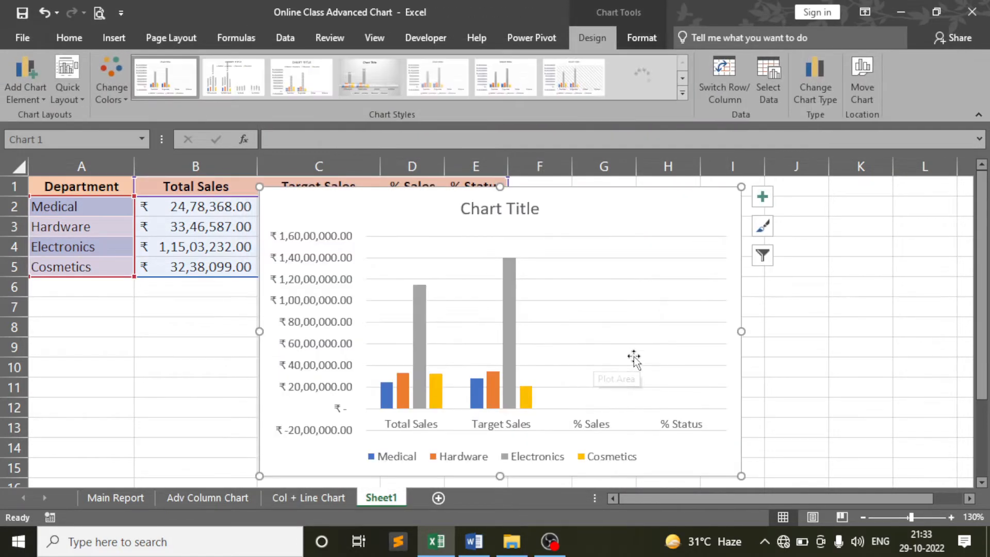
drag(655, 207, 676, 201)
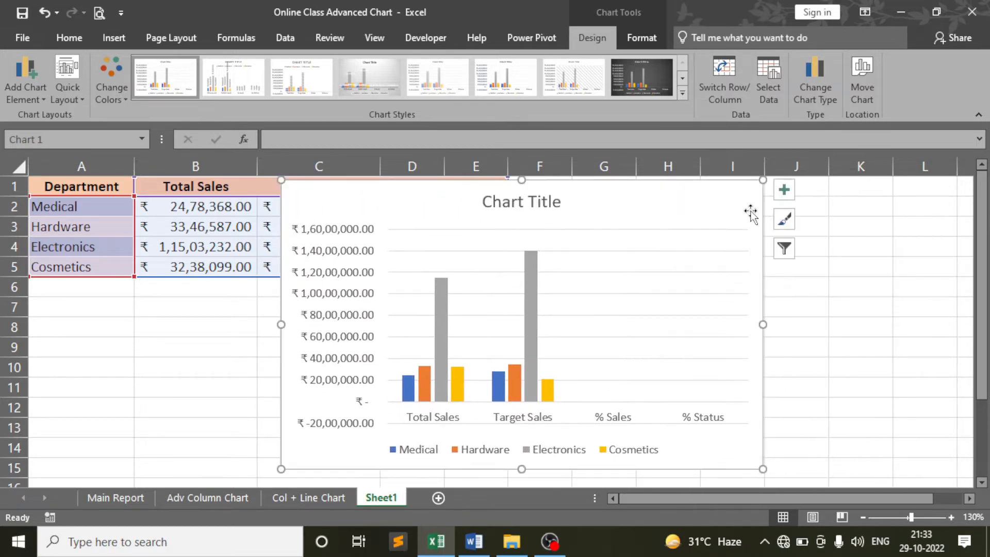
key(Delete)
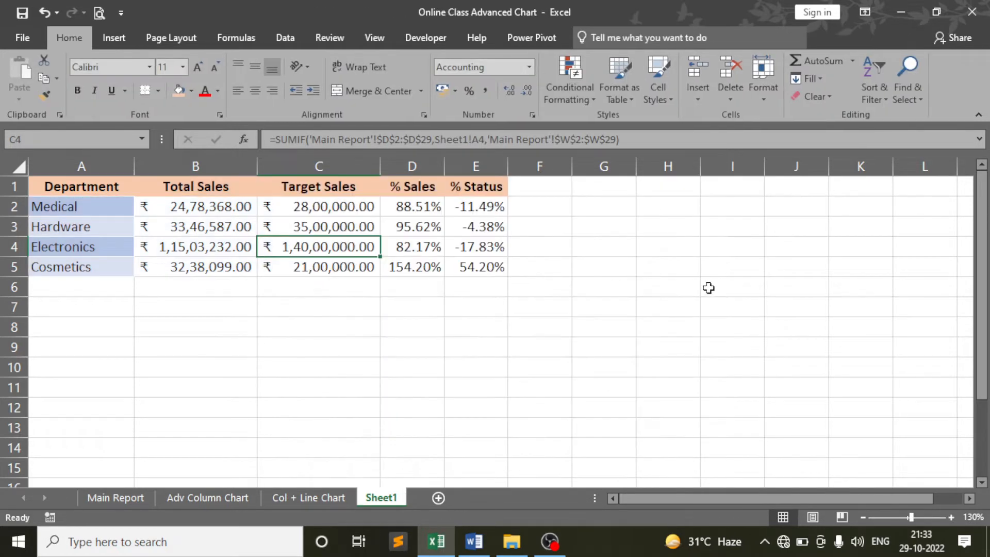
Step: Insert a 2-D clustered column chart from the Department, % Sales and % Status data in A1:A5 and D1:E5
click(707, 285)
drag(232, 206, 361, 266)
click(475, 305)
drag(110, 185, 101, 268)
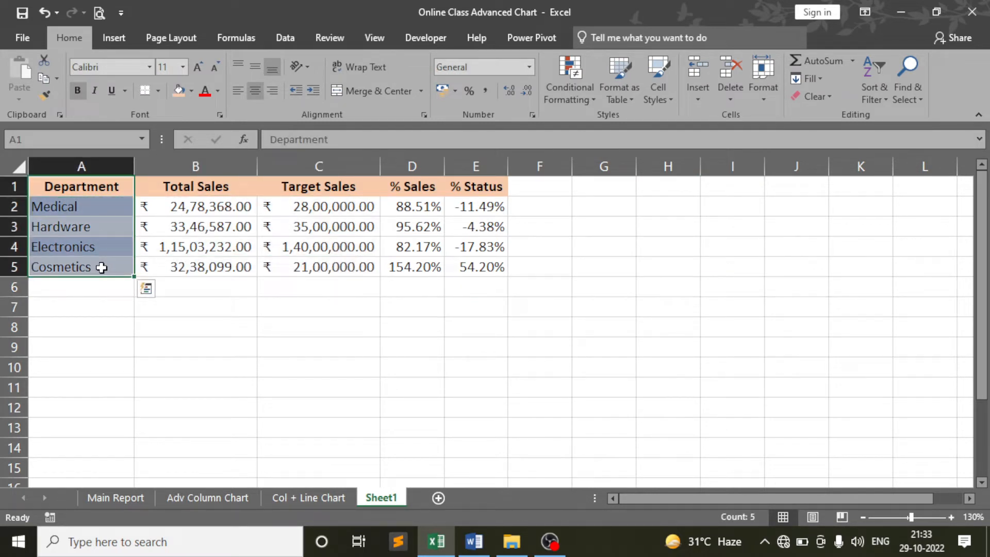
drag(412, 187, 486, 260)
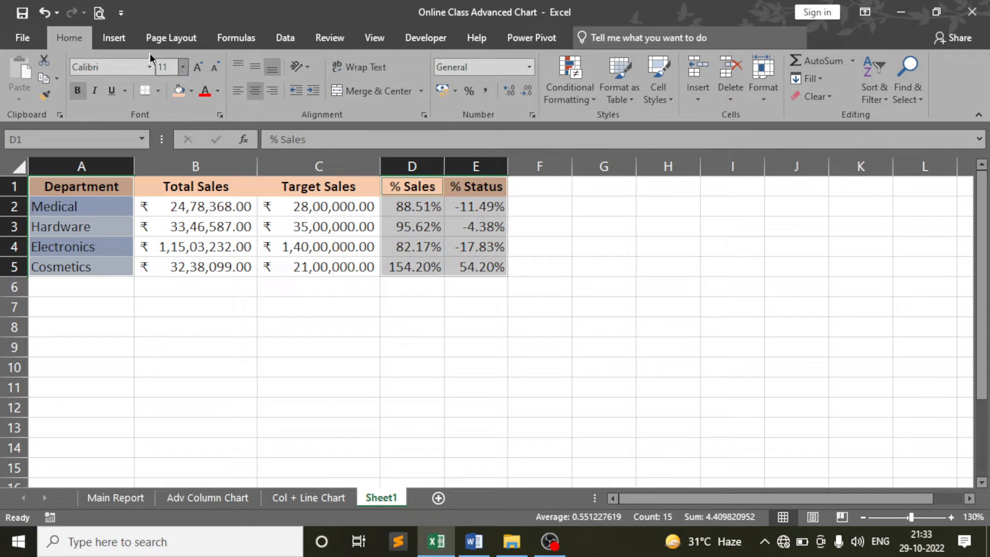
click(118, 38)
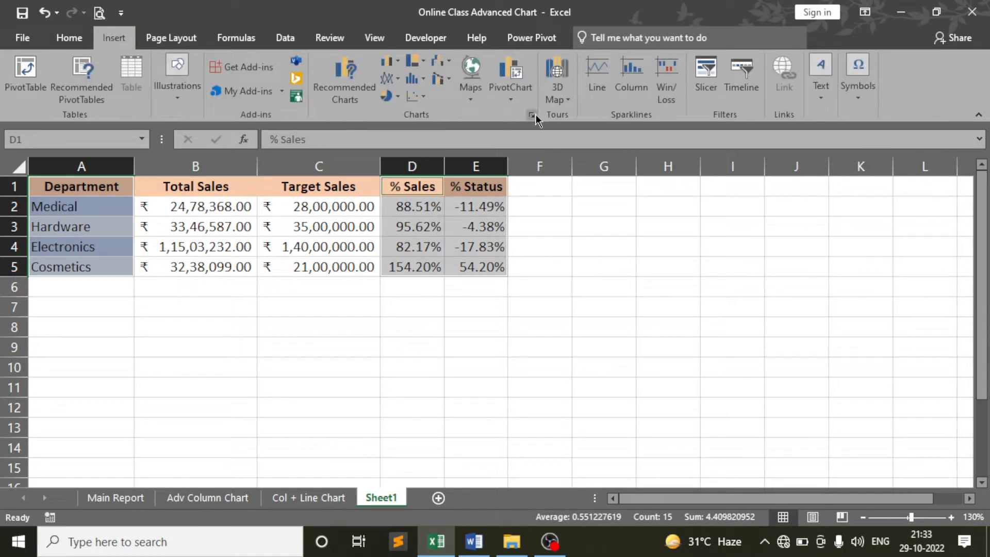
click(393, 61)
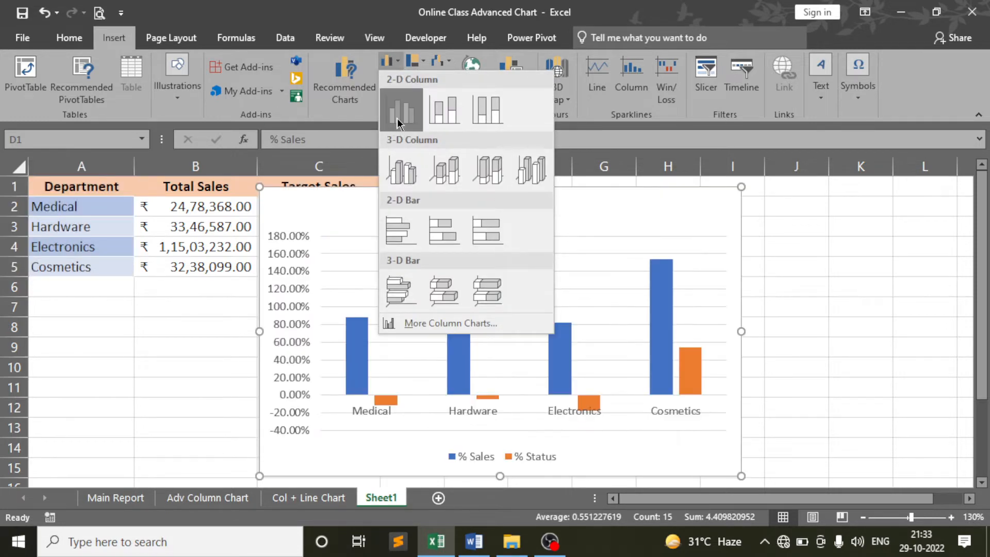
click(397, 122)
Step: Move the new chart below the summary table so it starts at about D6
drag(629, 210, 787, 203)
scroll(776, 237, down, 1)
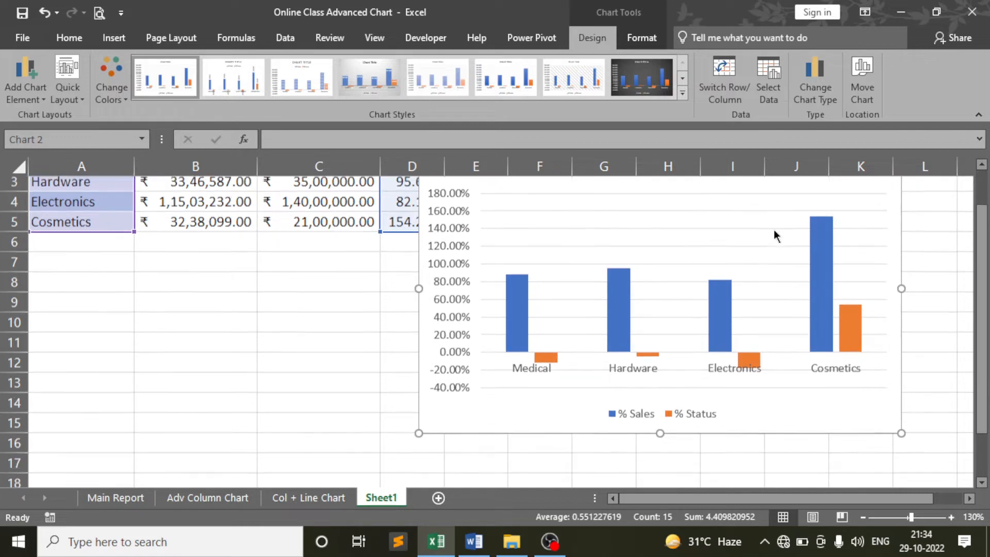
scroll(877, 407, down, 1)
drag(861, 355, 828, 440)
scroll(762, 294, up, 1)
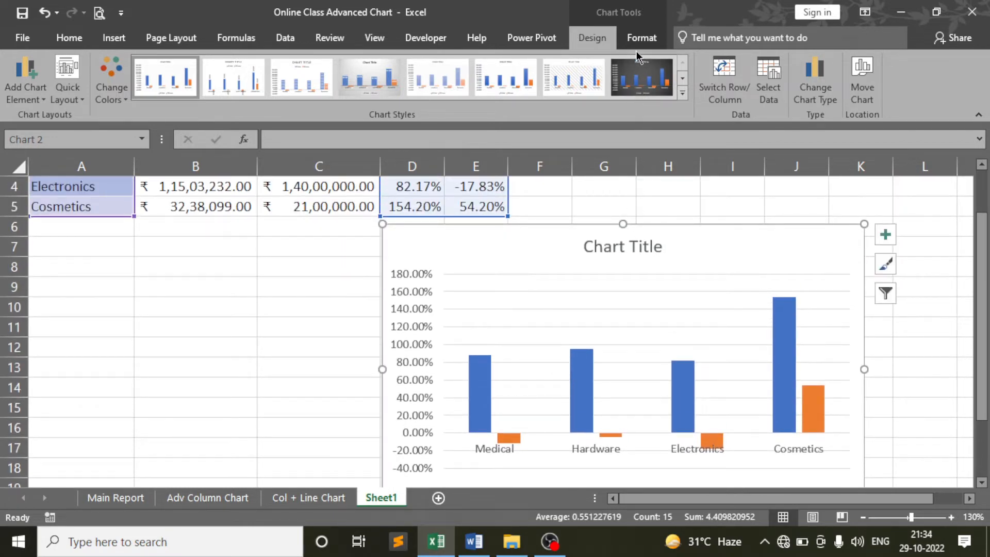
Step: Remove the fill and the outline from the chart area
click(641, 38)
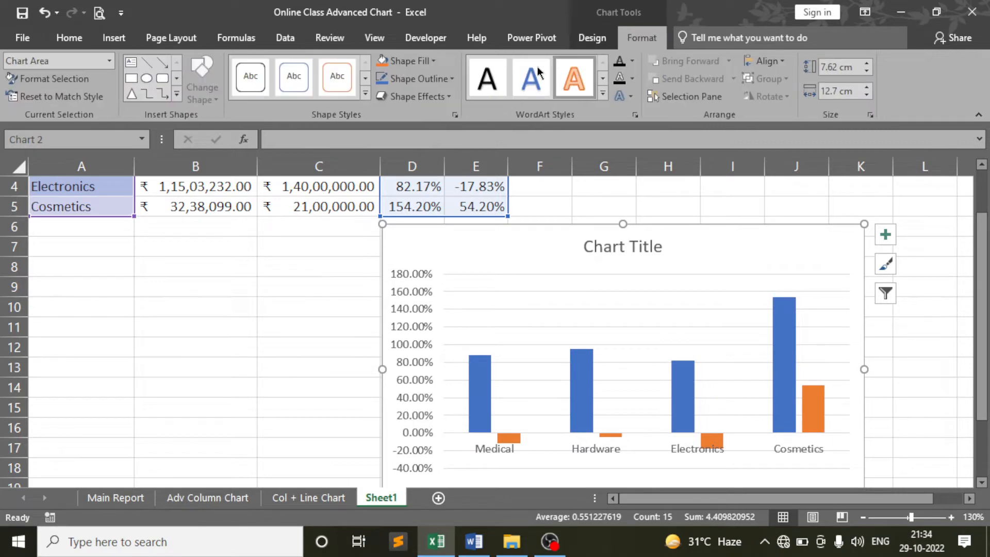
click(411, 61)
click(428, 215)
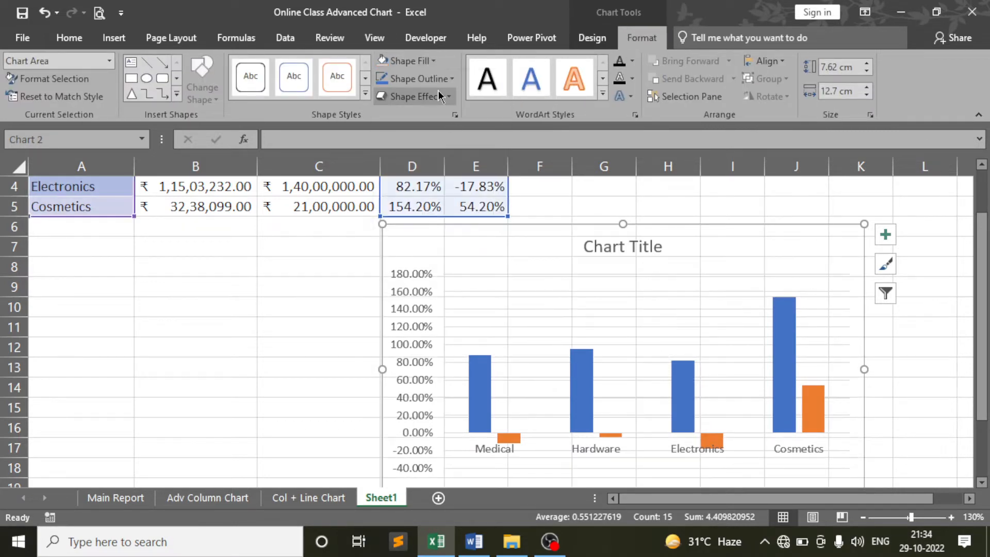
click(434, 81)
click(409, 238)
Step: Hide the worksheet gridlines and move the chart so it starts at about C6
click(295, 282)
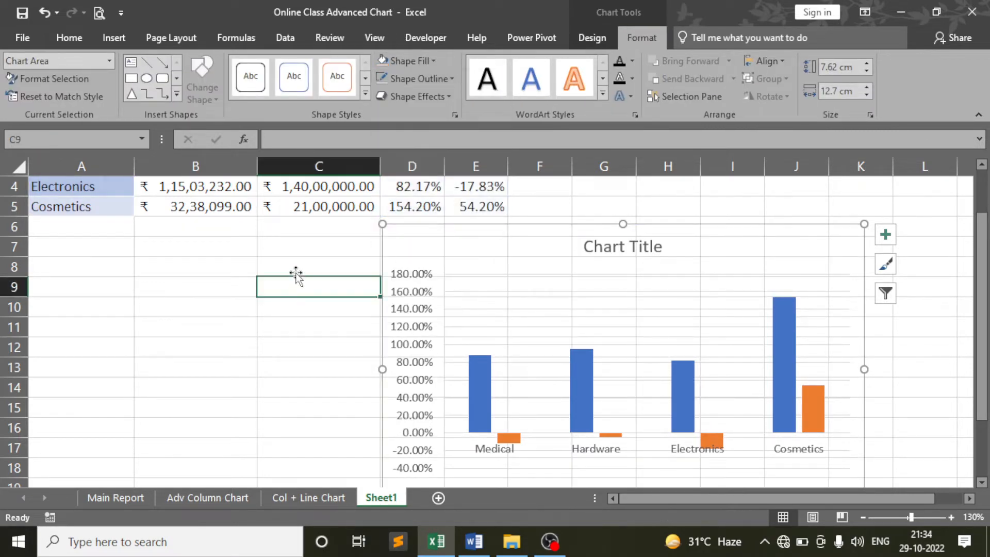
click(358, 38)
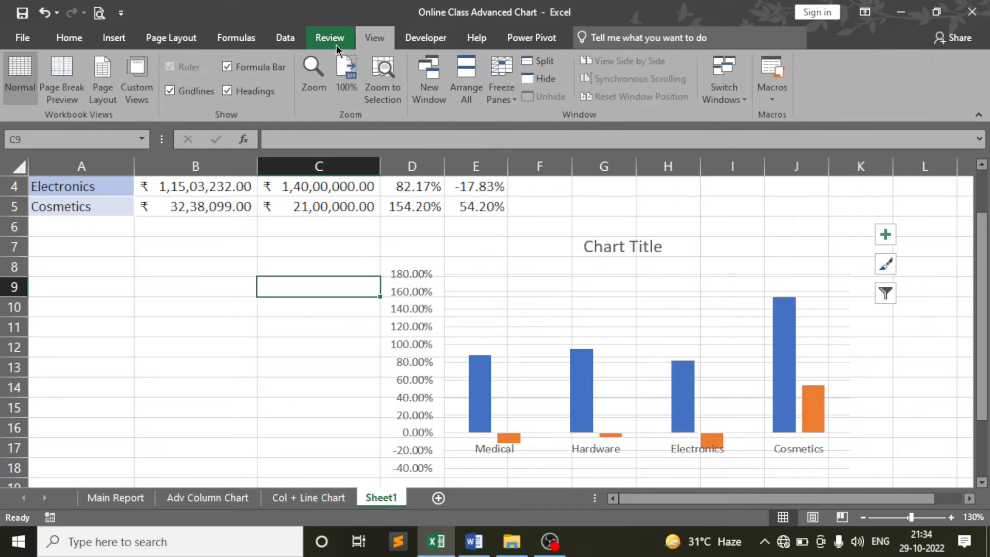
click(198, 92)
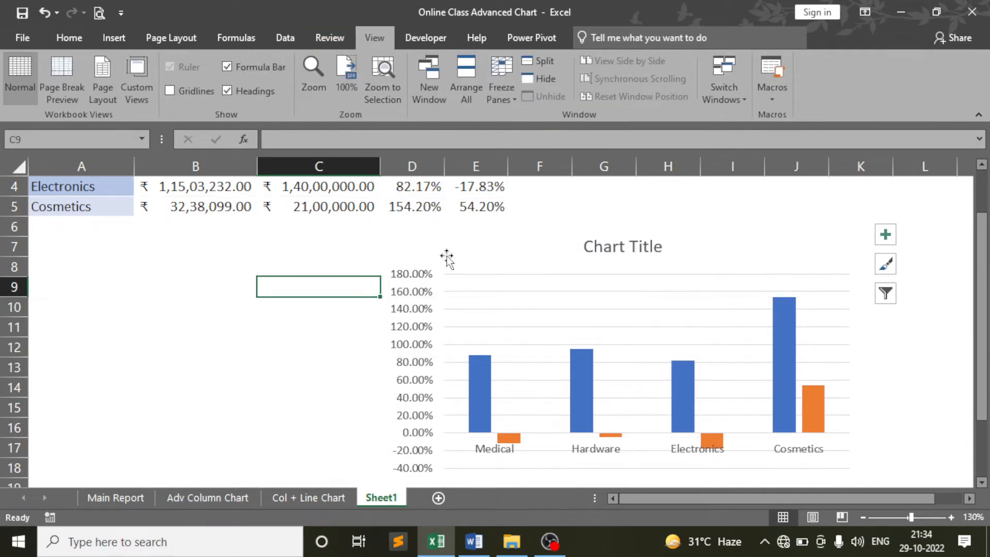
click(483, 254)
drag(361, 241, 358, 236)
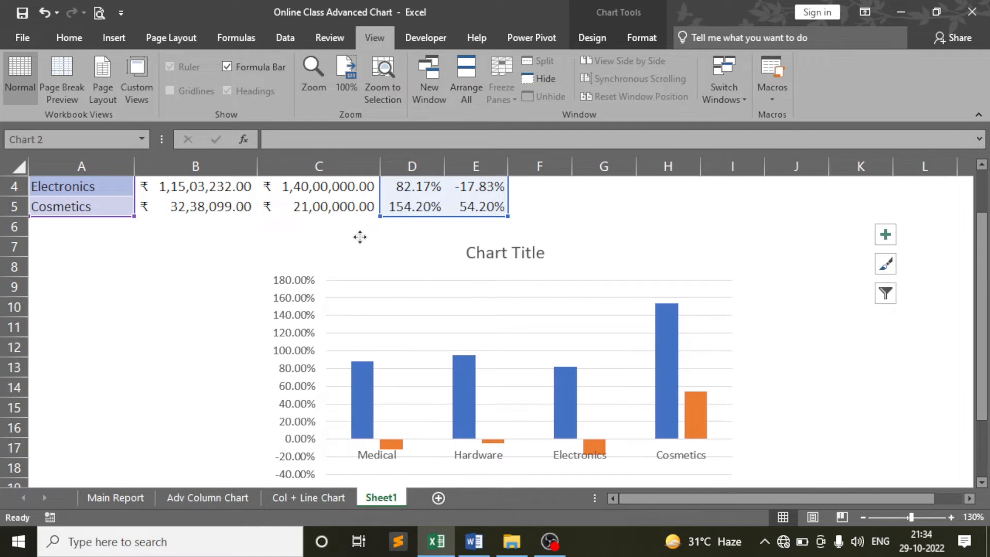
Step: Delete the title from the % Sales and % Status chart
click(505, 254)
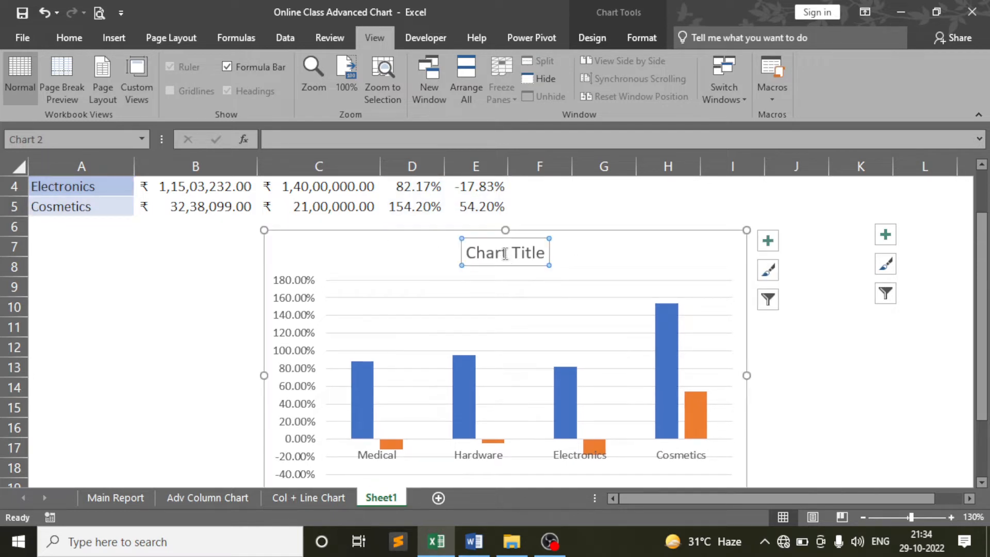
key(Delete)
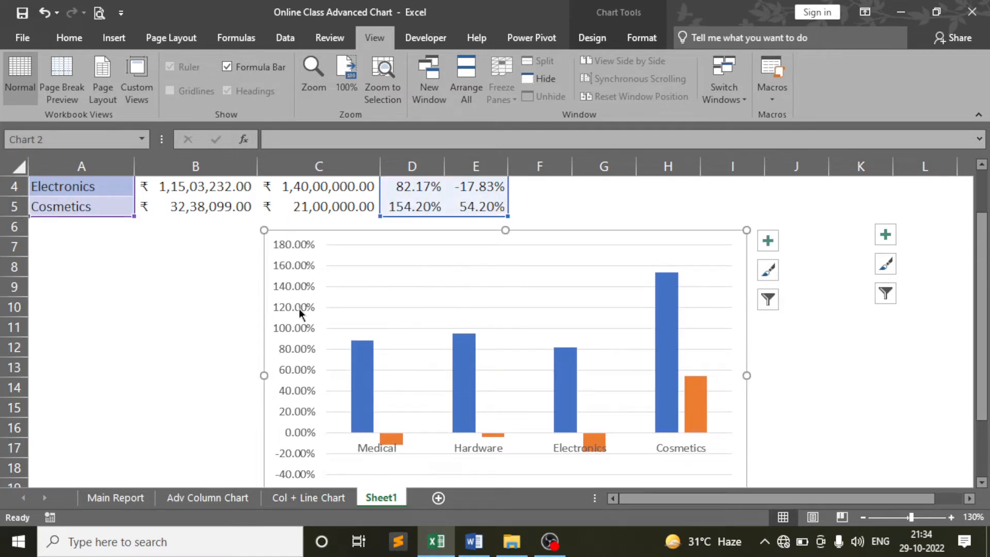
click(179, 319)
Step: Fill the % Sales columns with the standard dark red colour
scroll(181, 318, down, 1)
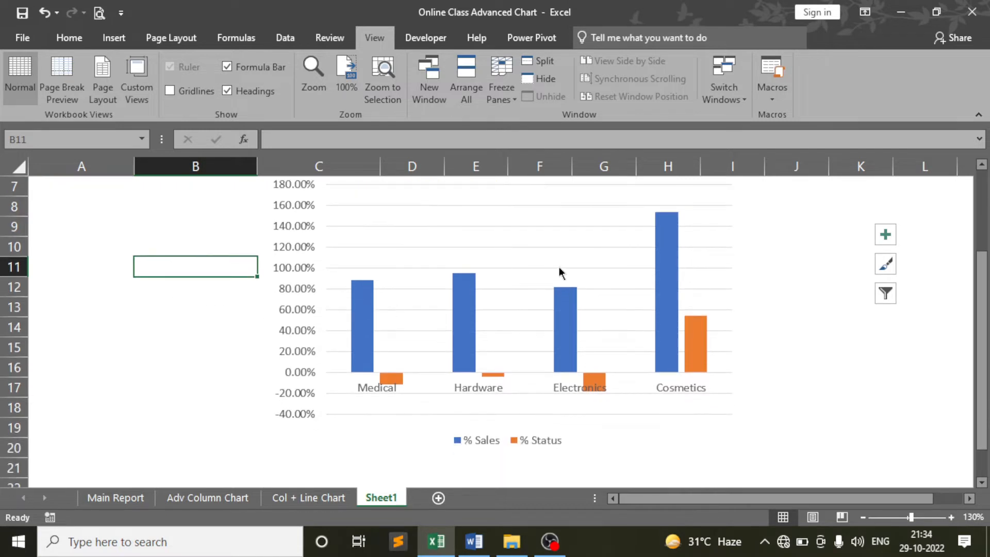
click(667, 266)
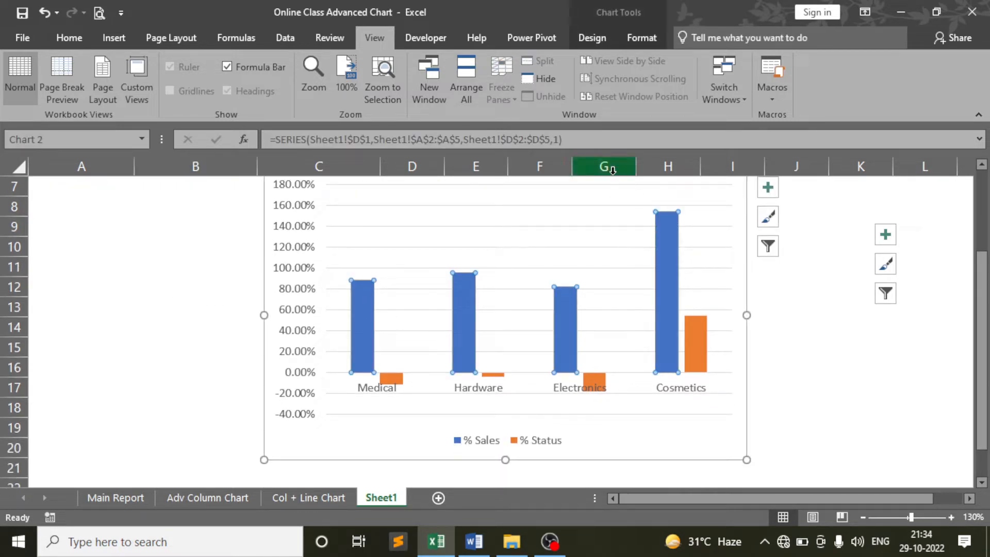
click(642, 38)
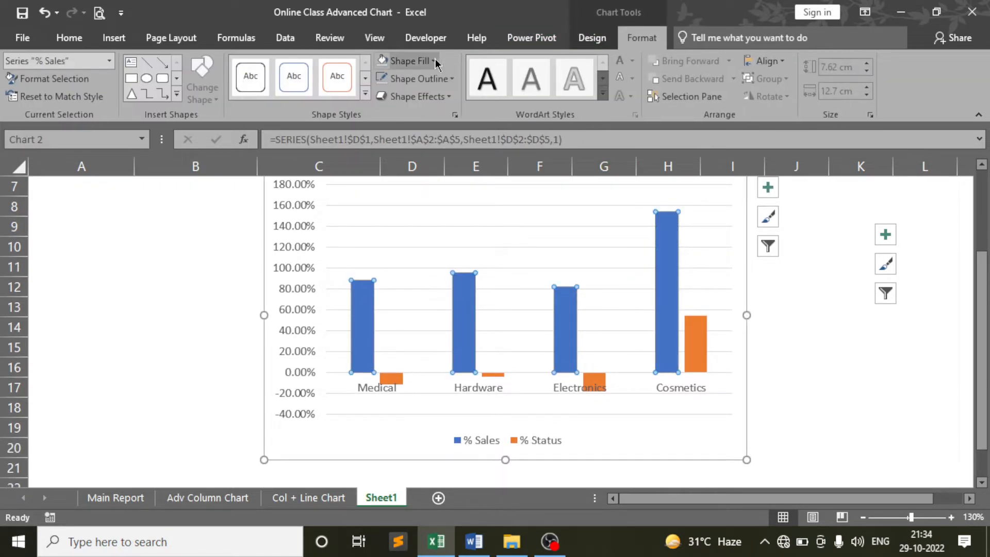
click(427, 62)
click(381, 200)
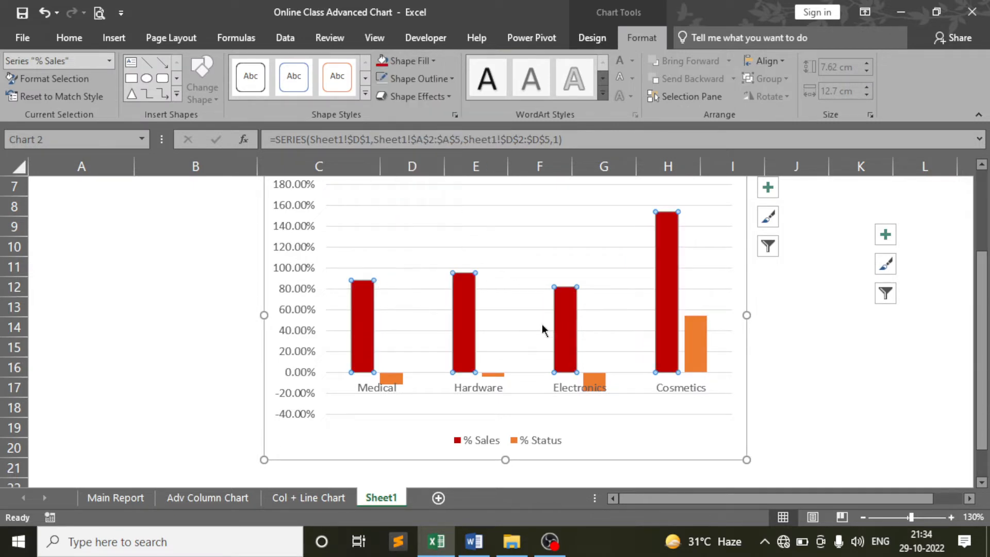
Step: Fill the % Status columns with the standard green colour and deselect the chart
click(707, 345)
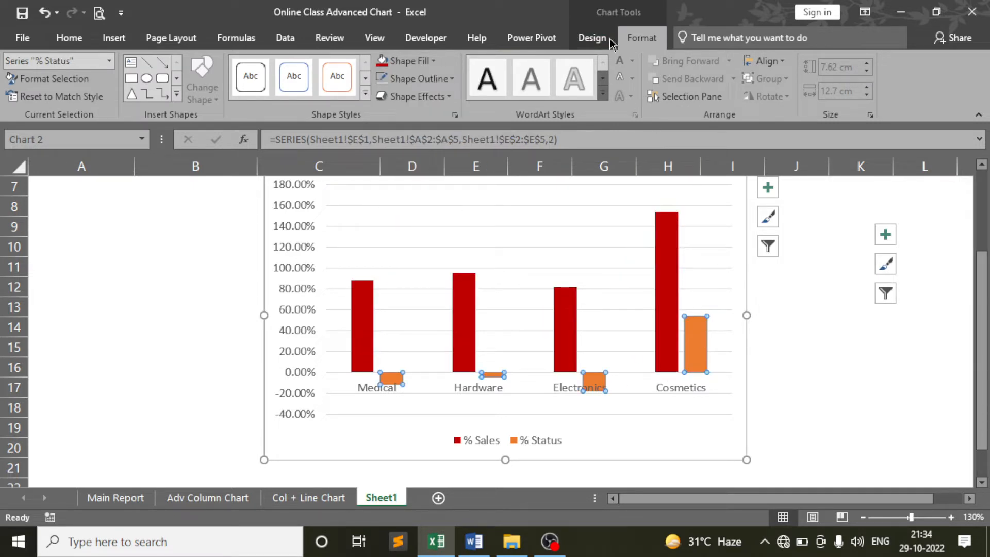
click(408, 61)
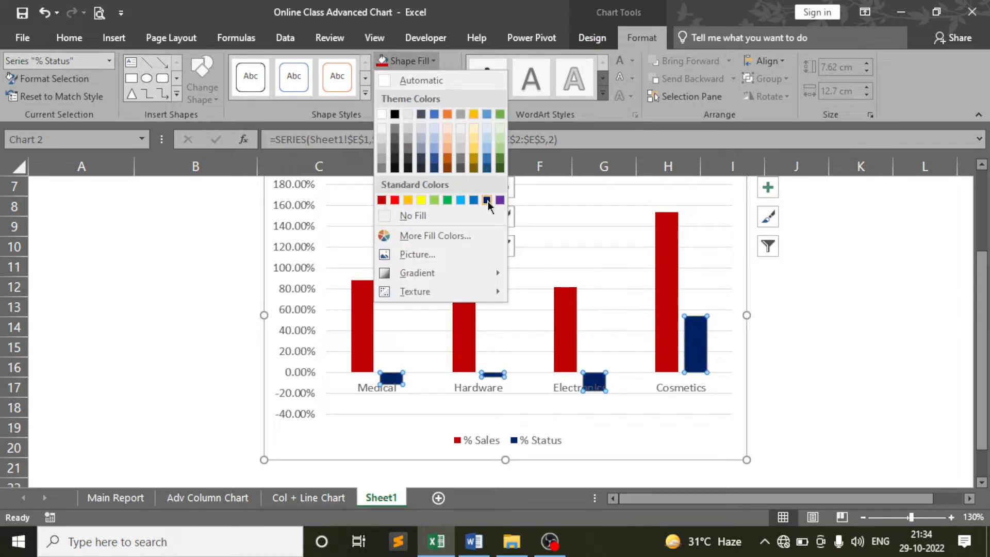
click(448, 199)
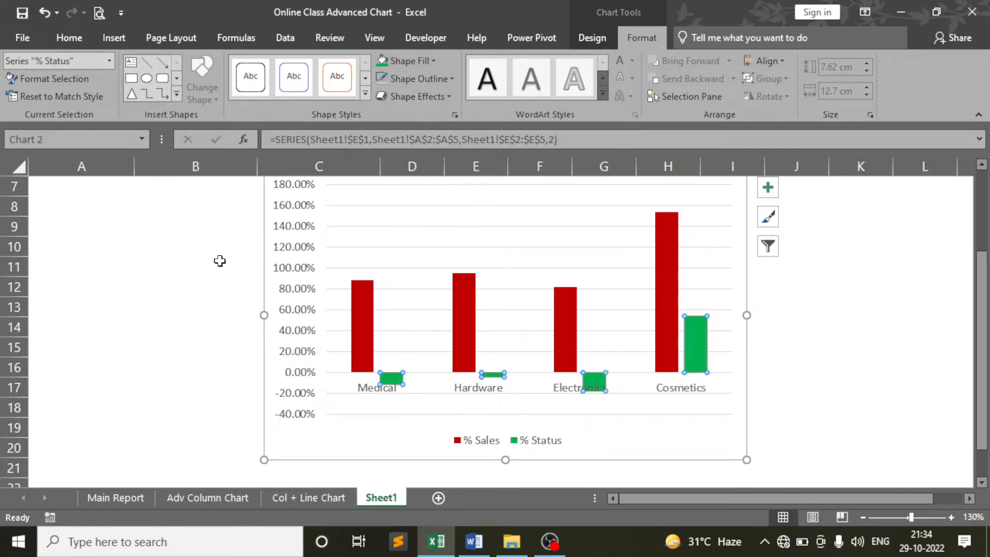
click(219, 259)
Step: Compare the chart's columns for each department with the % Sales and % Status values in the summary table
scroll(219, 250, up, 2)
scroll(219, 255, down, 3)
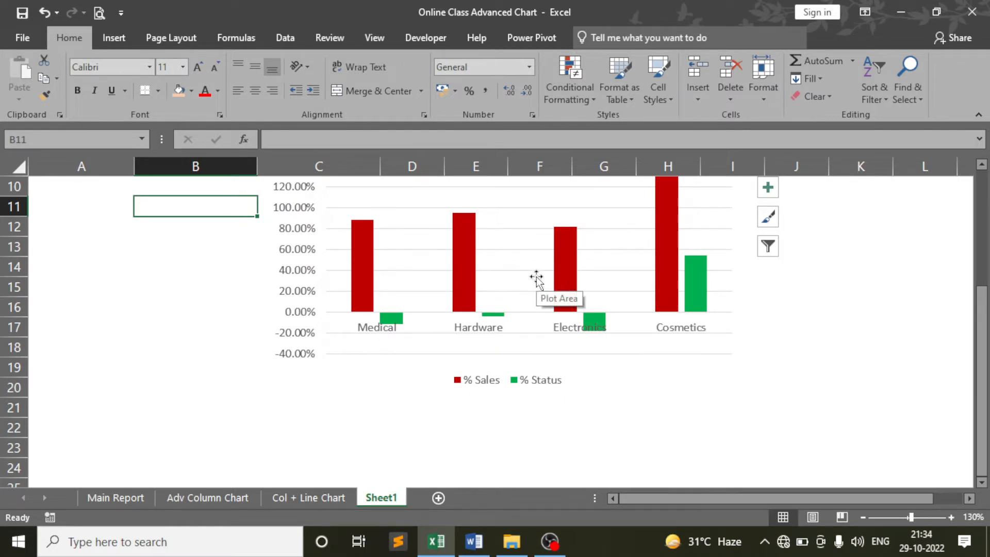
mouse_move(365, 232)
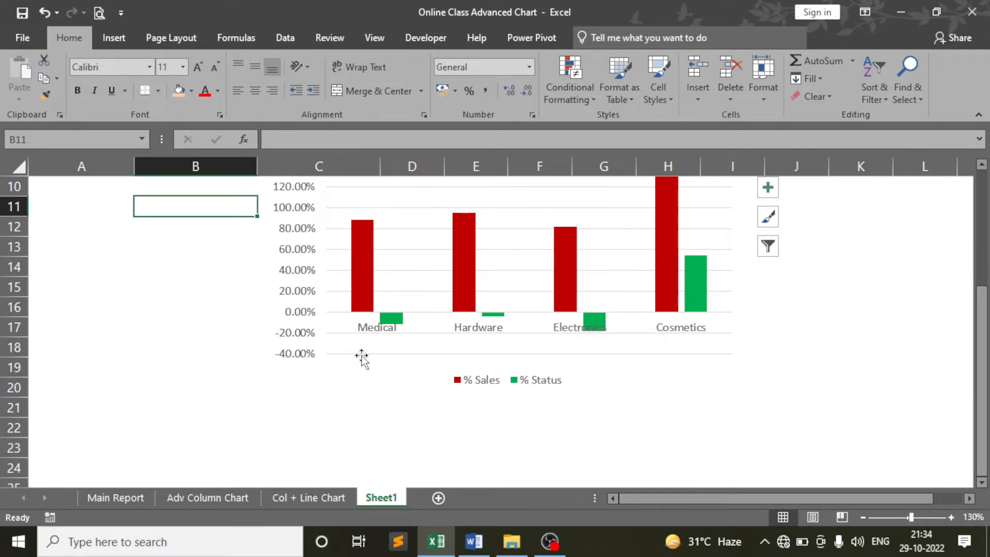
scroll(718, 298, up, 3)
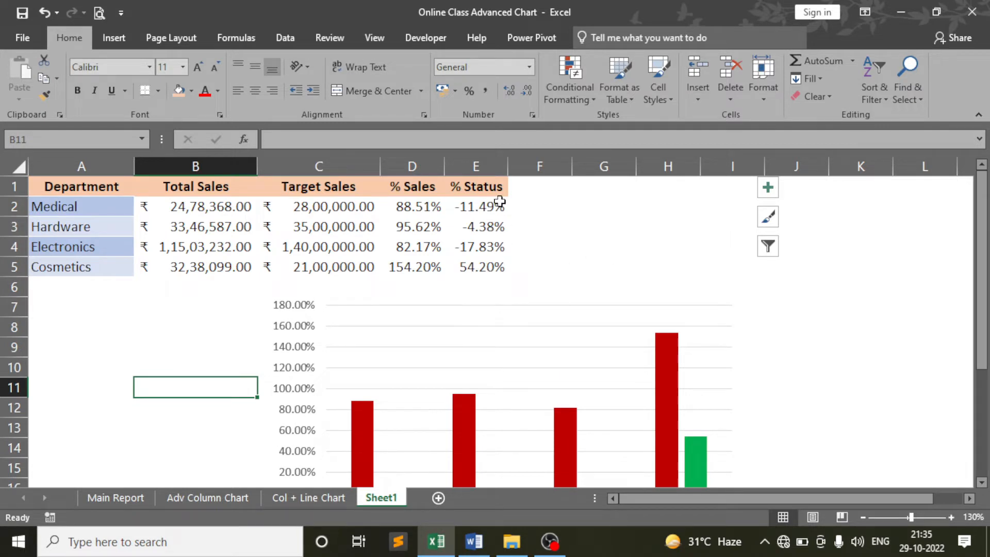
scroll(575, 332, down, 3)
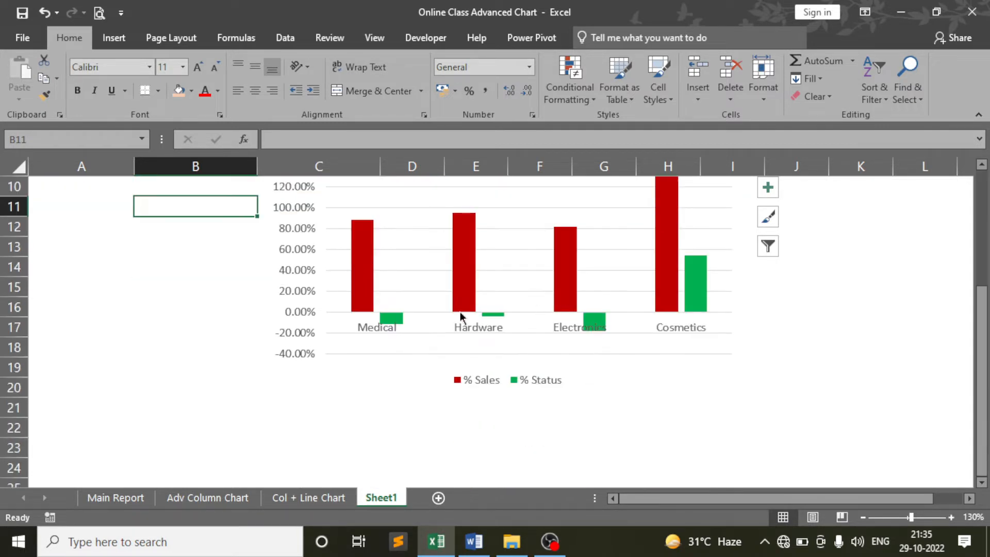
scroll(714, 289, up, 3)
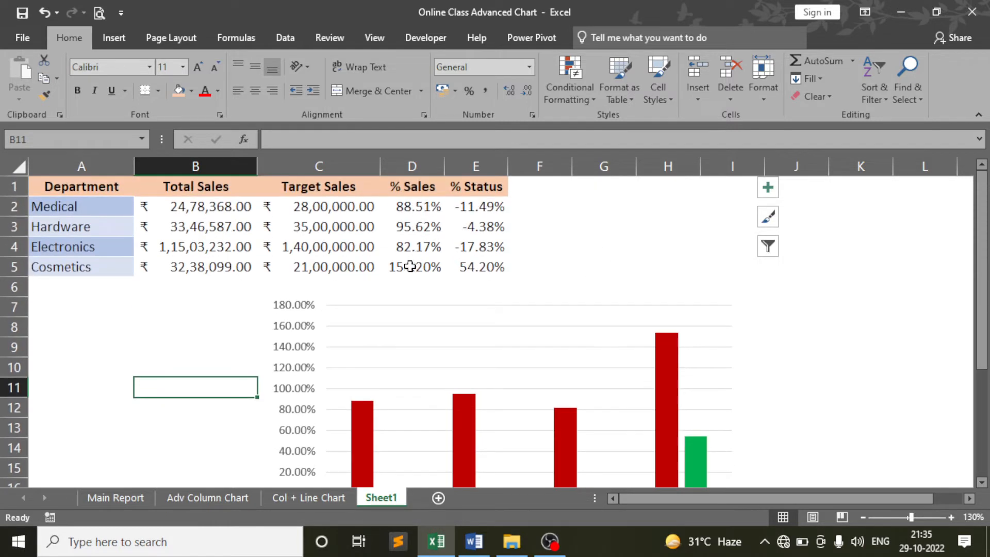
scroll(481, 300, down, 2)
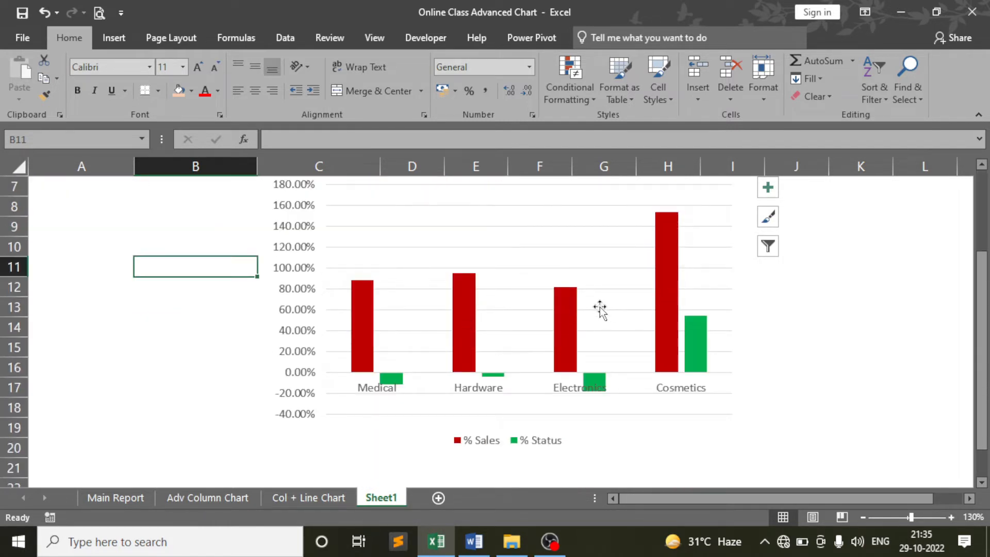
scroll(599, 310, up, 2)
click(424, 245)
scroll(515, 292, down, 1)
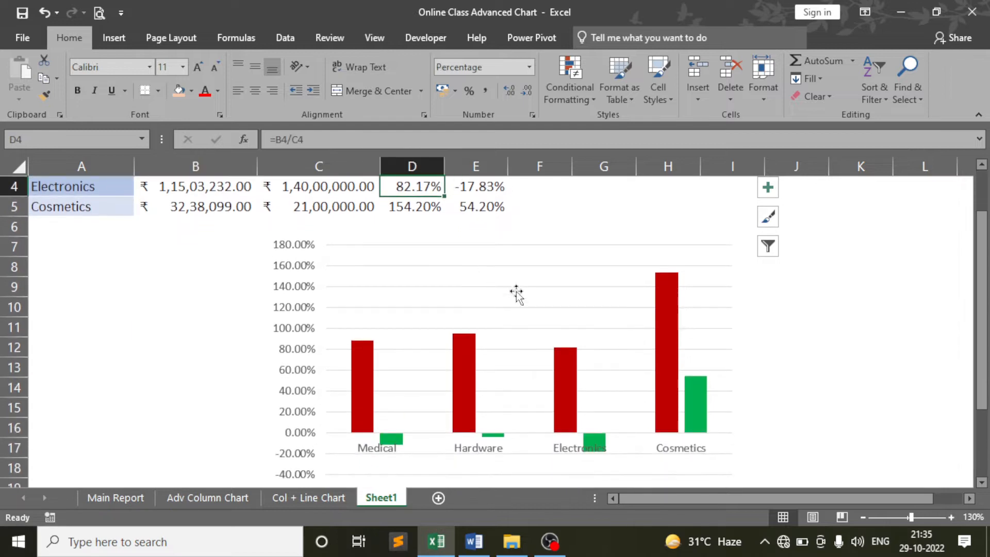
Step: Examine the % Sales and % Status columns for each department and the legend of the chart
scroll(522, 298, up, 1)
scroll(523, 304, down, 1)
scroll(585, 342, down, 2)
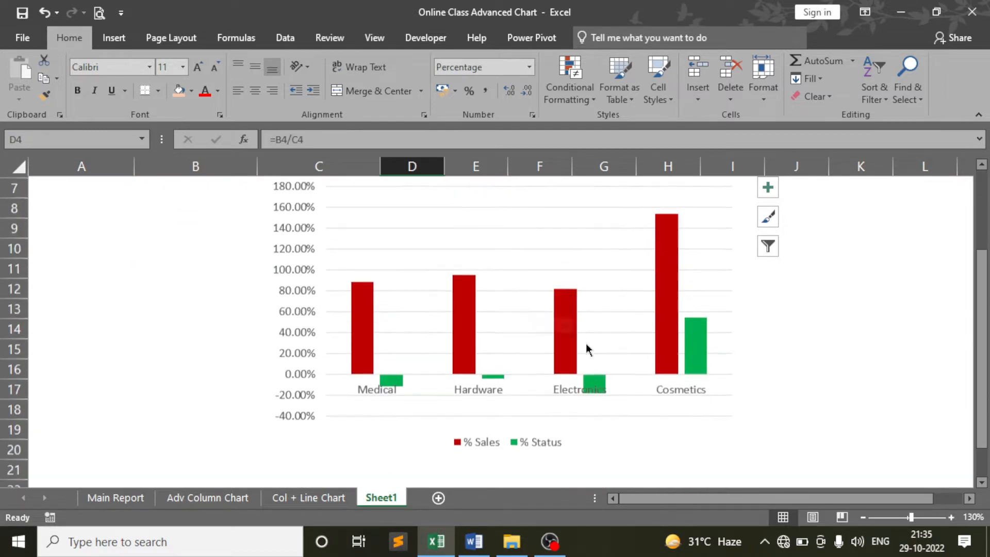
scroll(634, 367, down, 1)
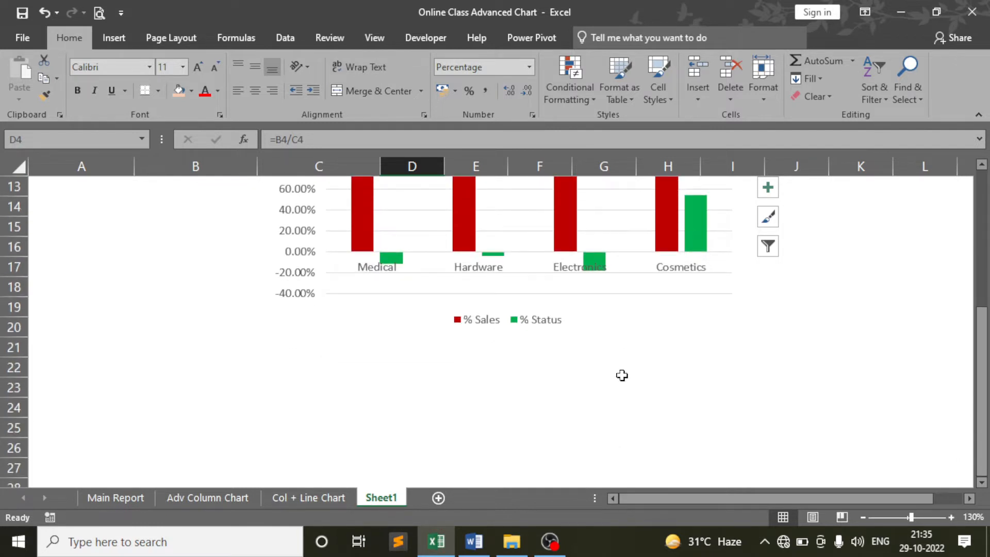
scroll(623, 375, up, 3)
scroll(583, 361, down, 1)
mouse_move(554, 355)
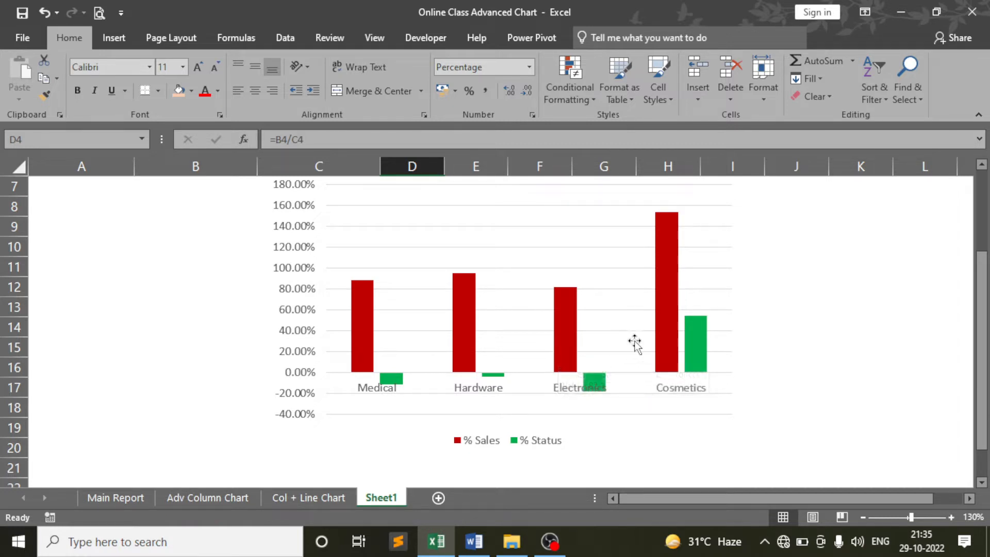
click(697, 341)
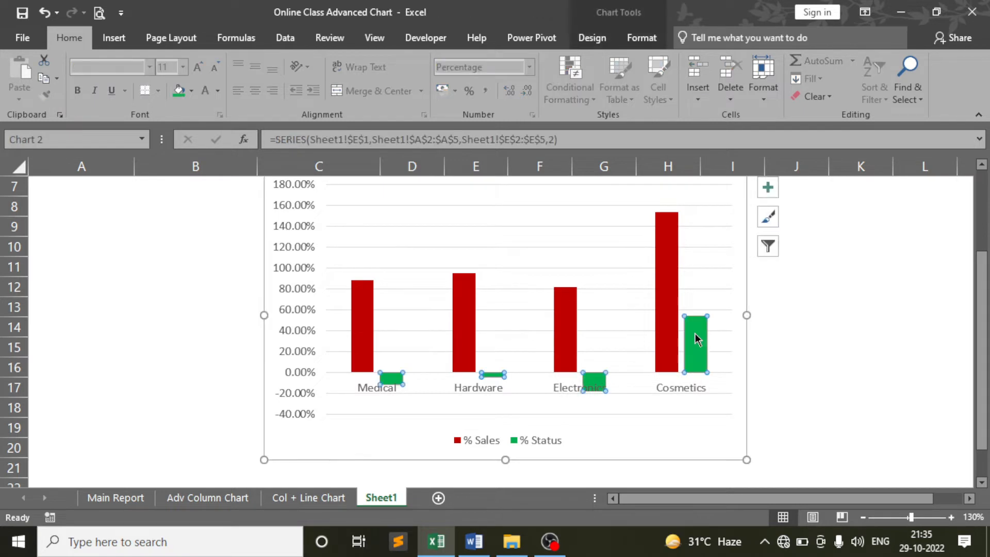
right_click(697, 340)
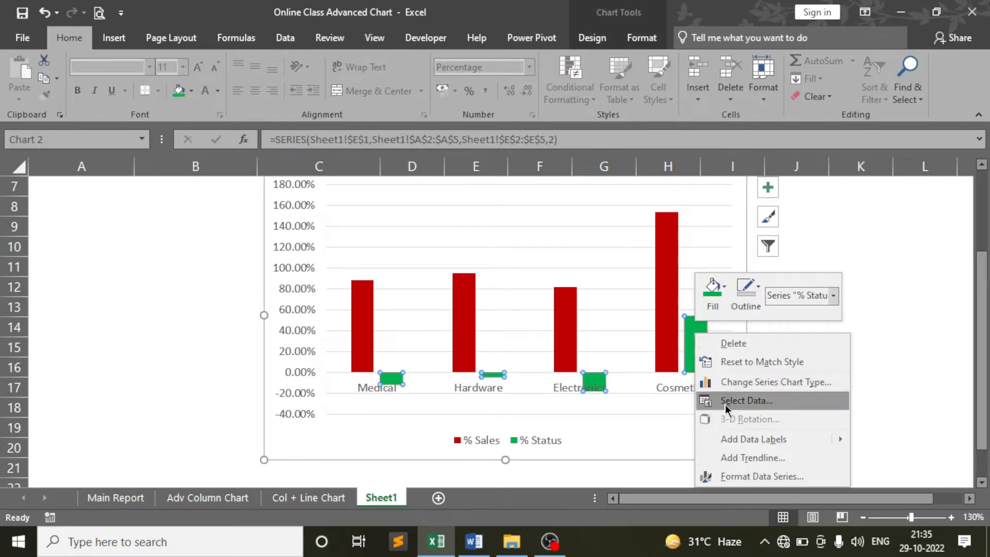
click(743, 384)
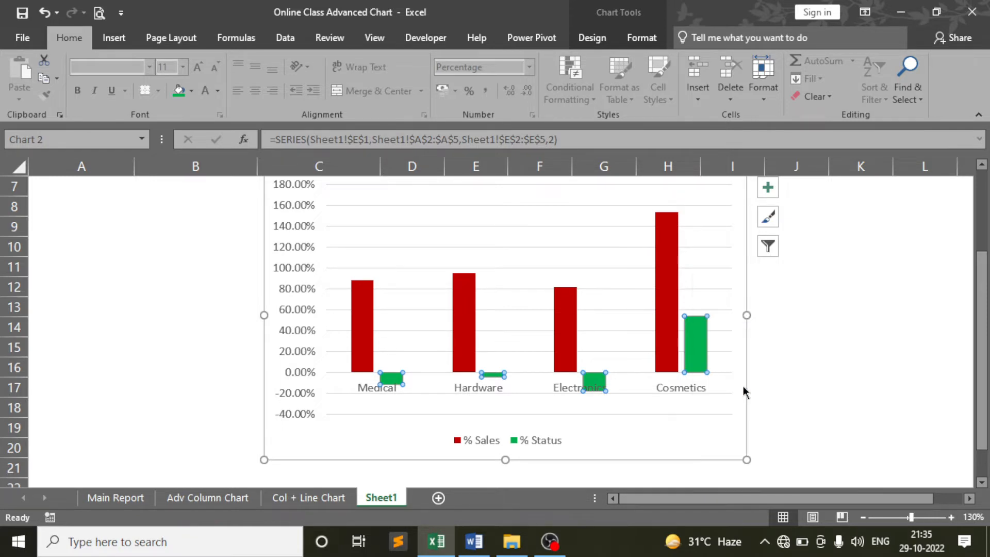
drag(565, 42, 803, 34)
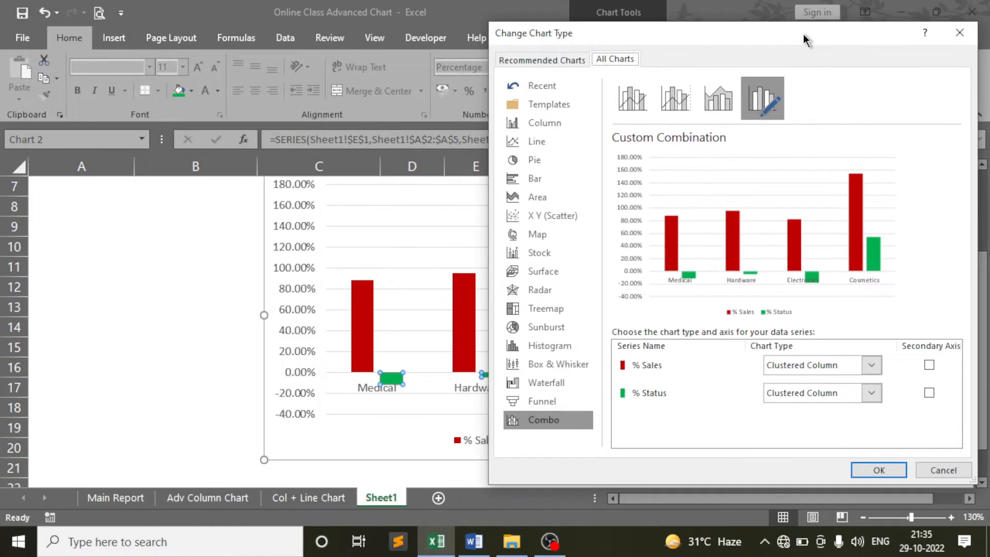
click(541, 197)
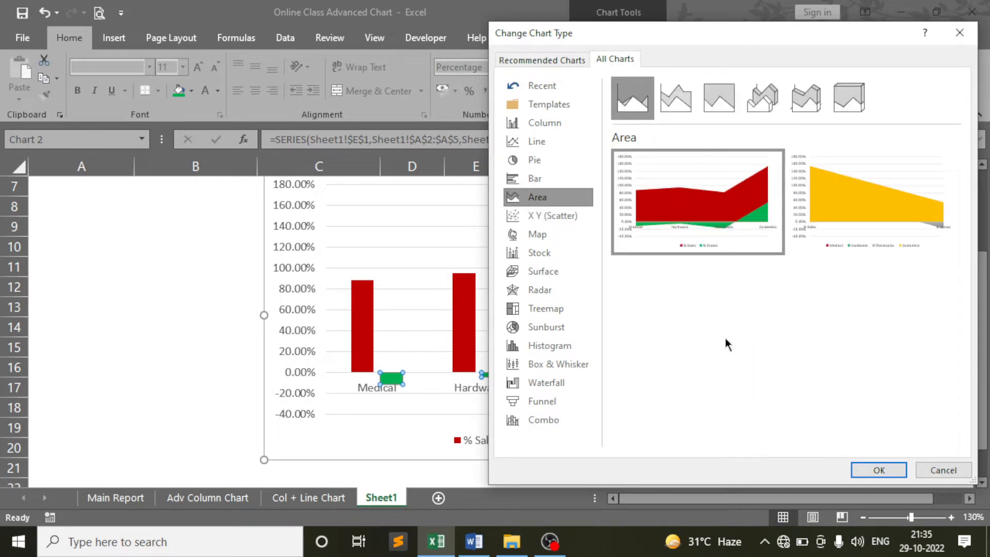
mouse_move(709, 216)
mouse_move(652, 240)
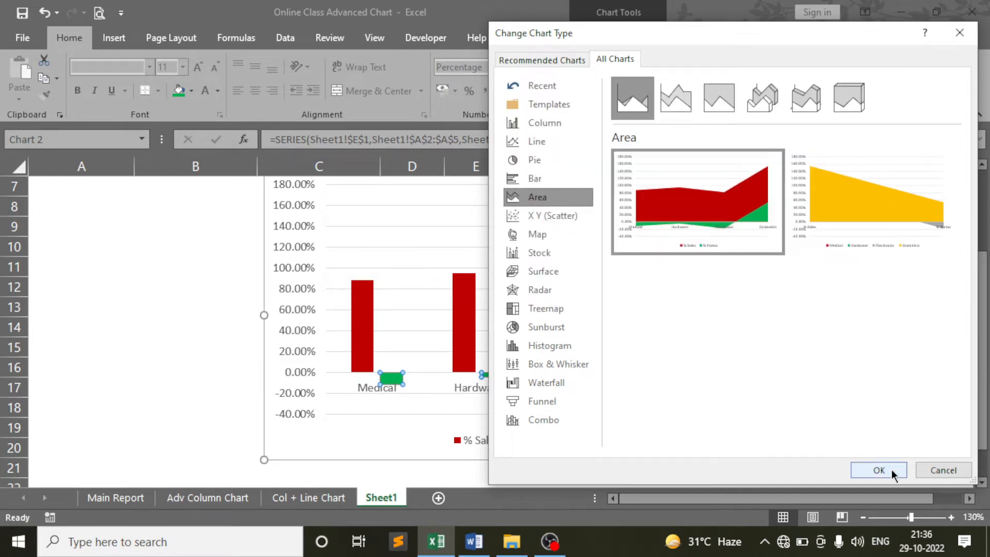
mouse_move(714, 194)
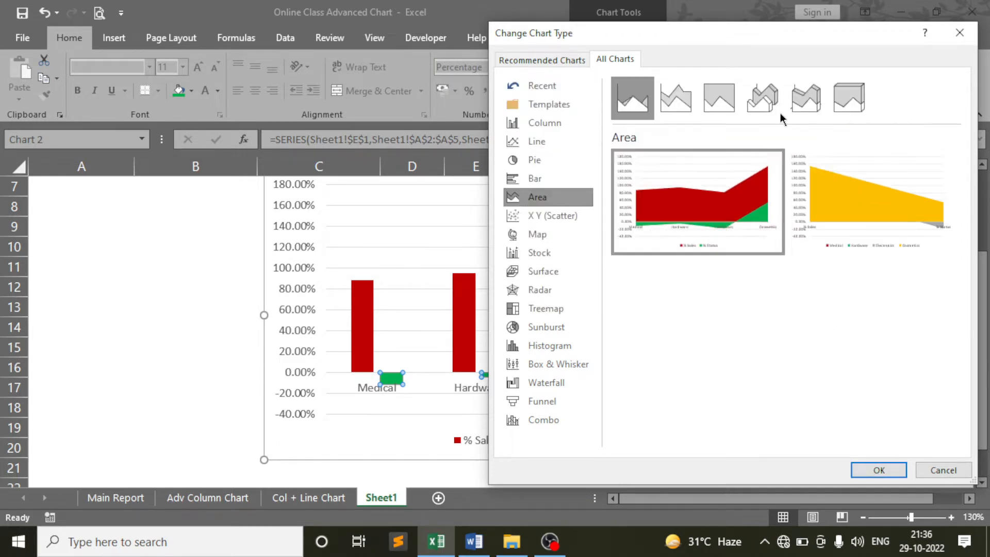
drag(883, 39, 784, 71)
click(862, 66)
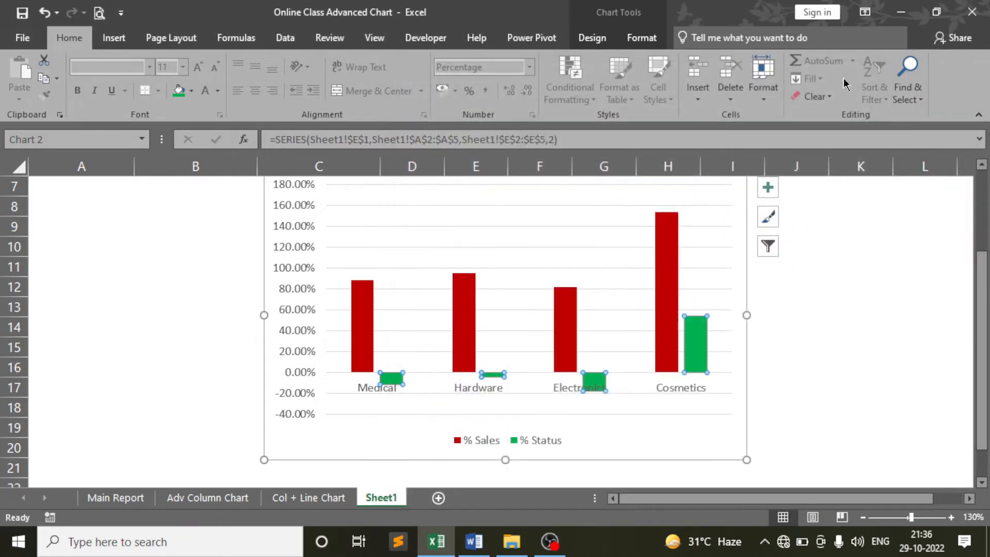
Step: Change the % Status series to an Area chart in the custom combination, keeping % Sales as Clustered Column
click(364, 320)
click(419, 224)
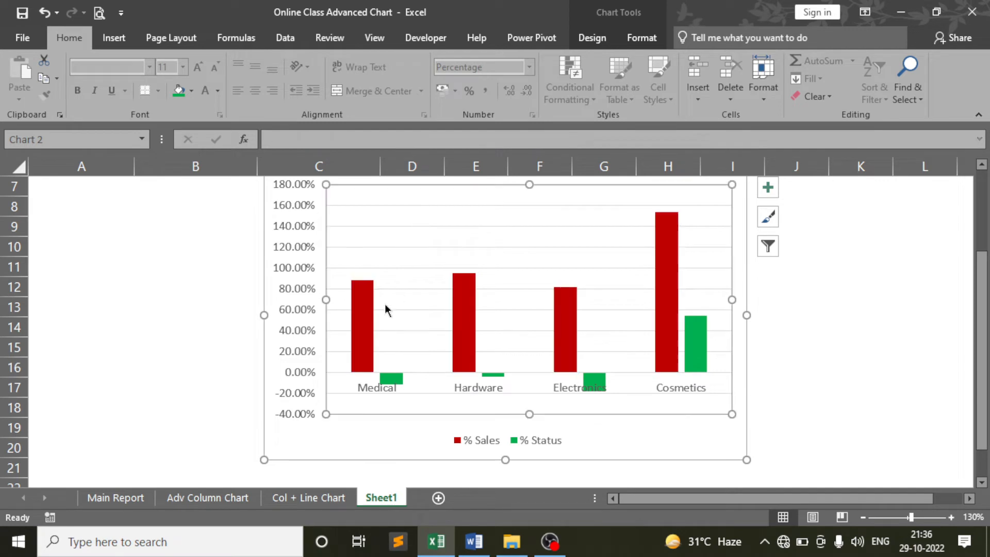
right_click(365, 329)
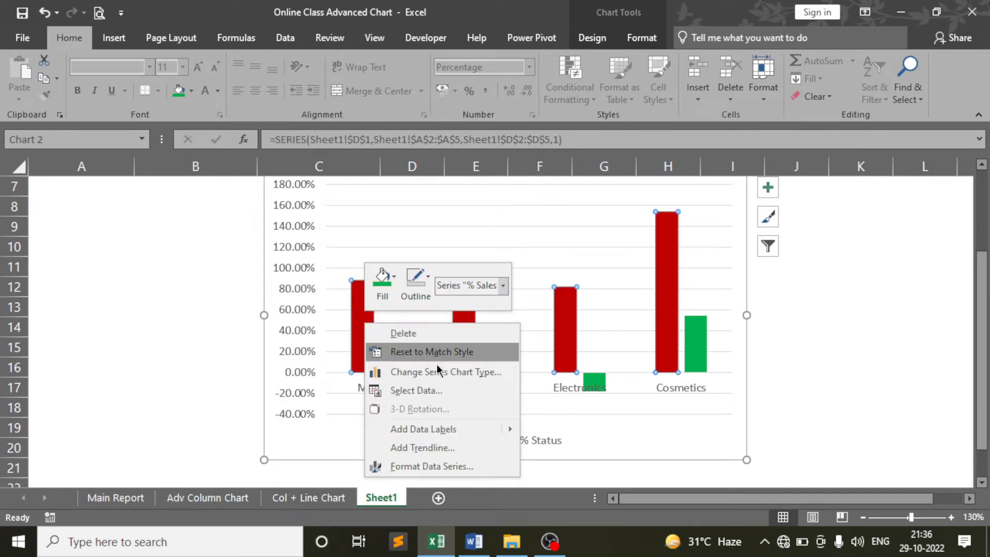
click(452, 373)
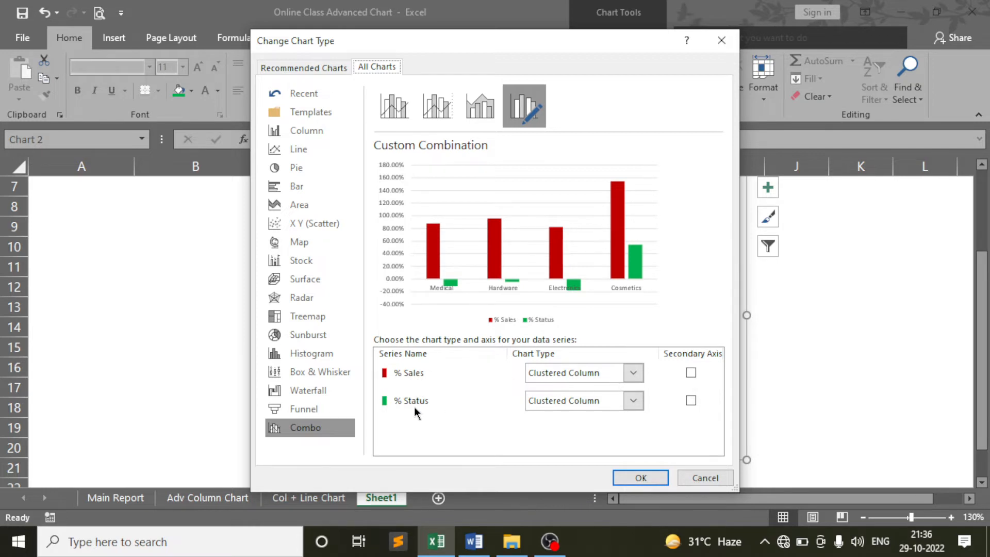
click(634, 402)
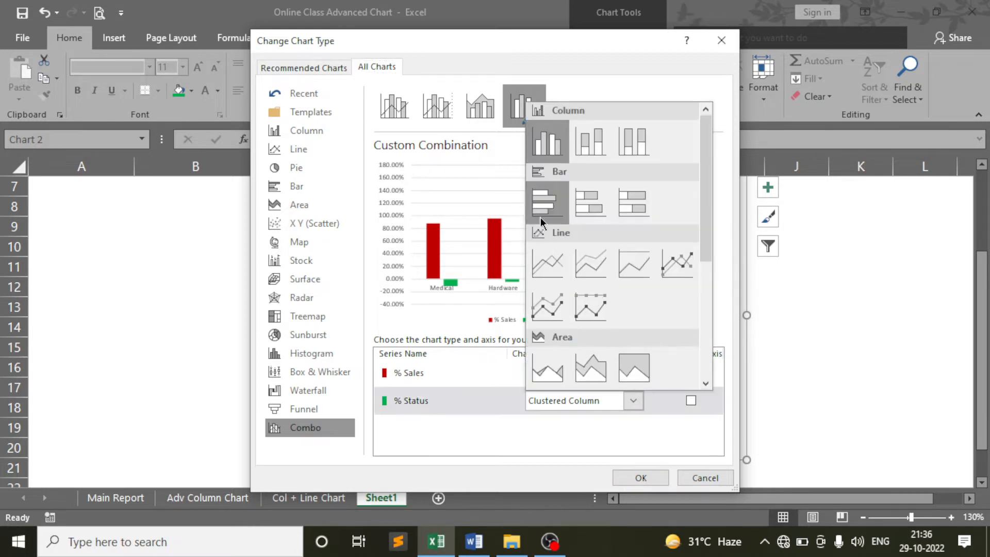
scroll(567, 320, down, 3)
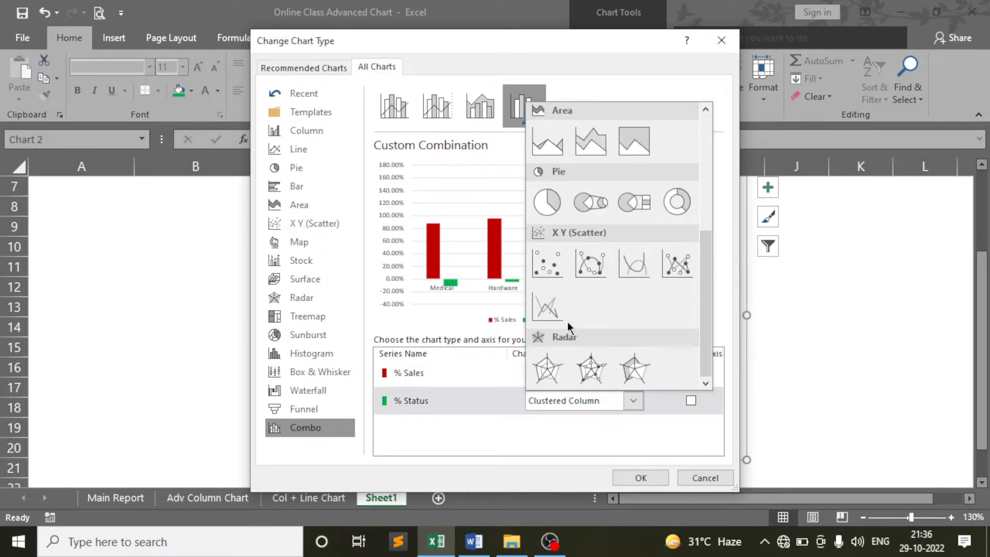
click(550, 151)
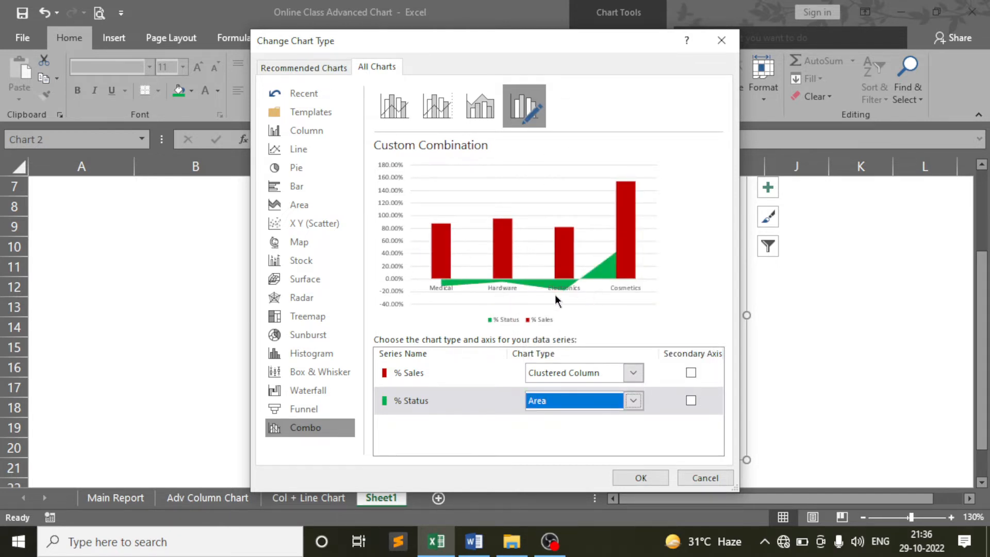
drag(569, 46, 850, 159)
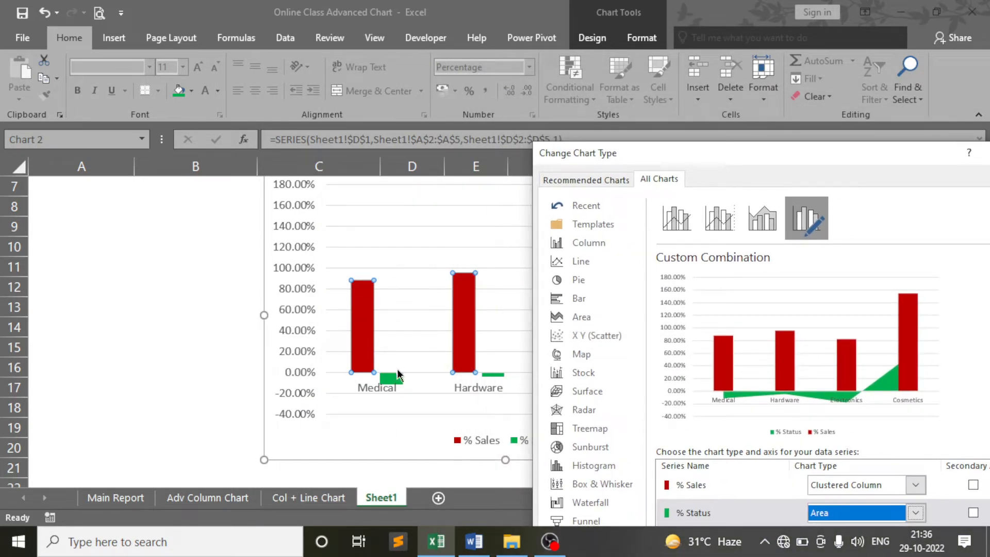
drag(778, 159, 626, 90)
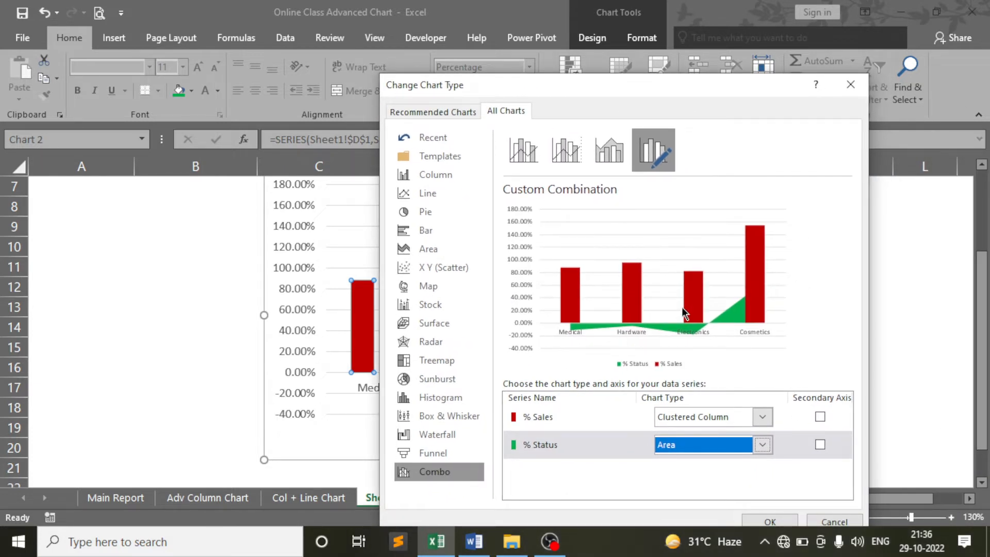
click(771, 522)
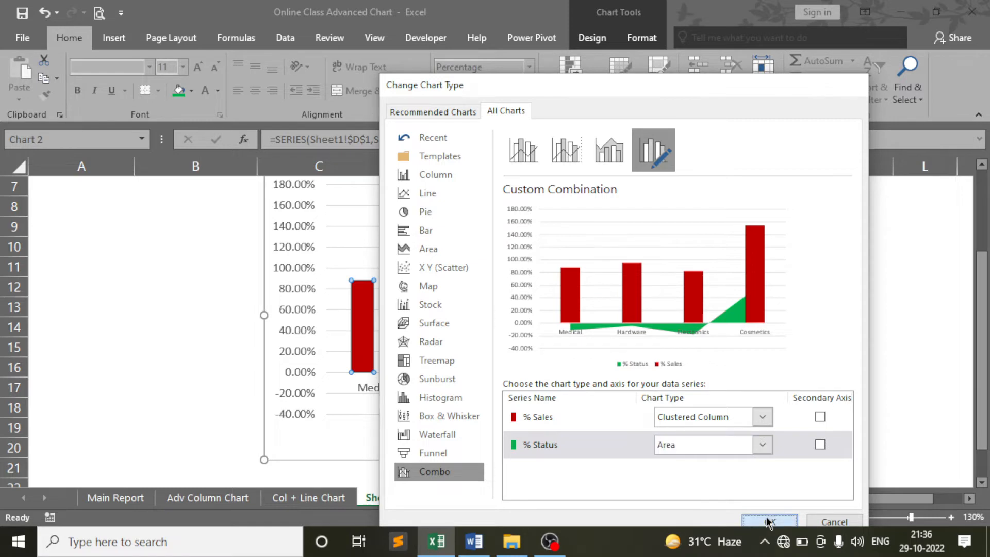
Step: Compare the combined column and area chart with the % Sales and % Status values in the summary table
scroll(778, 398, up, 1)
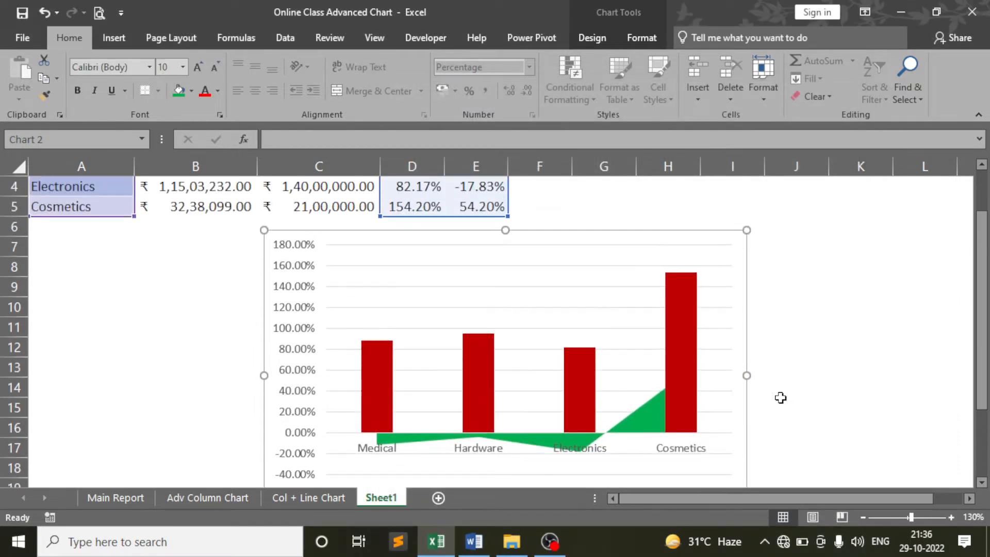
scroll(677, 312, down, 2)
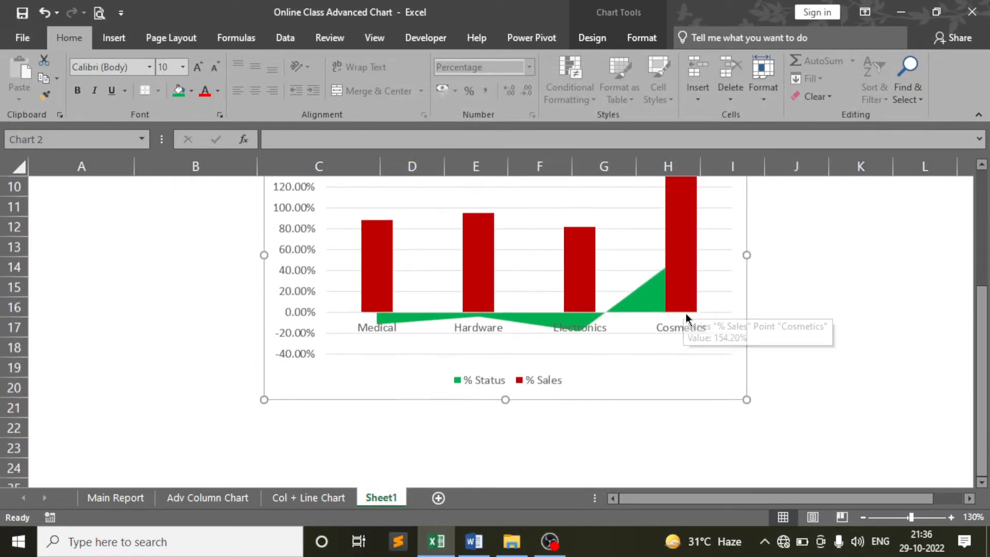
scroll(670, 324, up, 1)
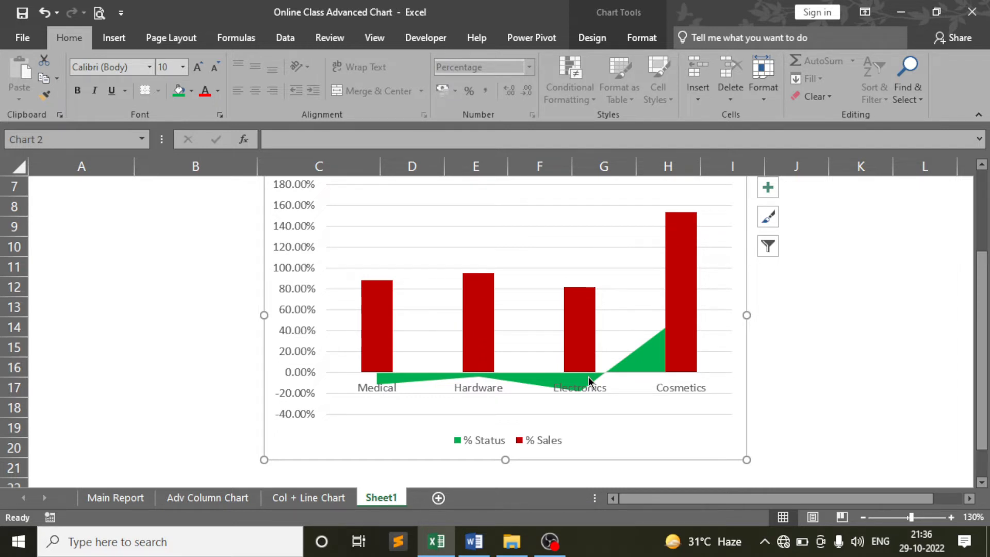
scroll(586, 360, up, 2)
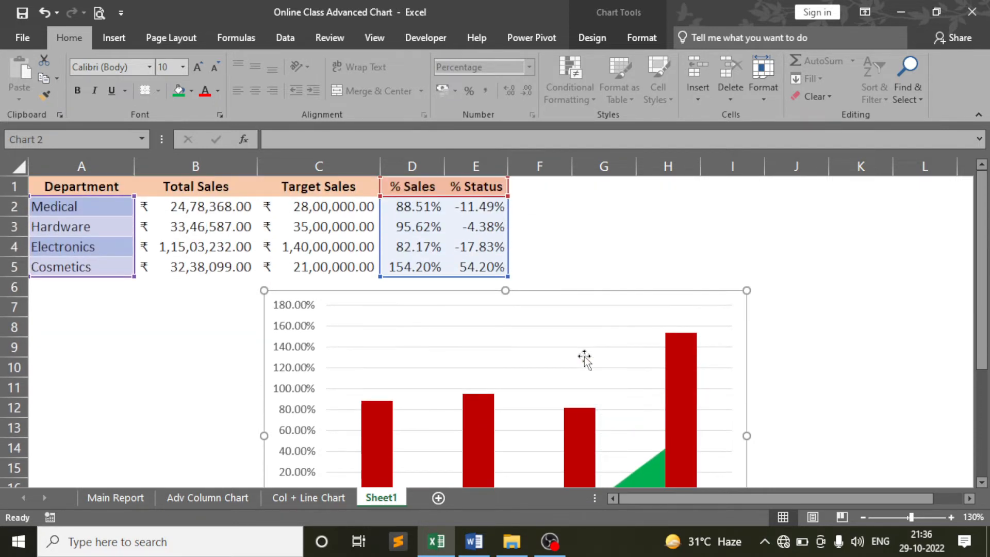
scroll(531, 355, down, 1)
scroll(531, 356, down, 1)
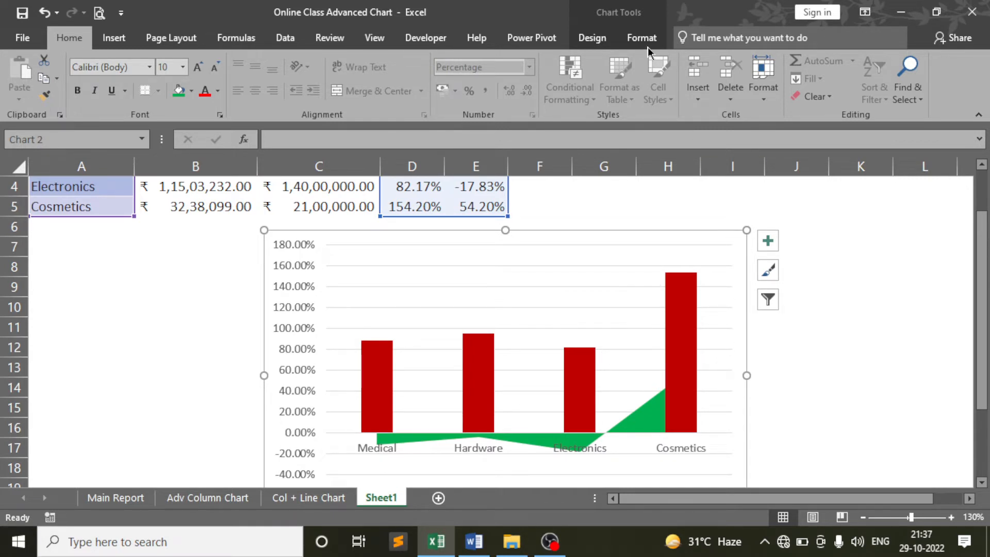
Step: Add data labels showing the values to the % Sales columns and the % Status area, and deselect the chart
click(591, 38)
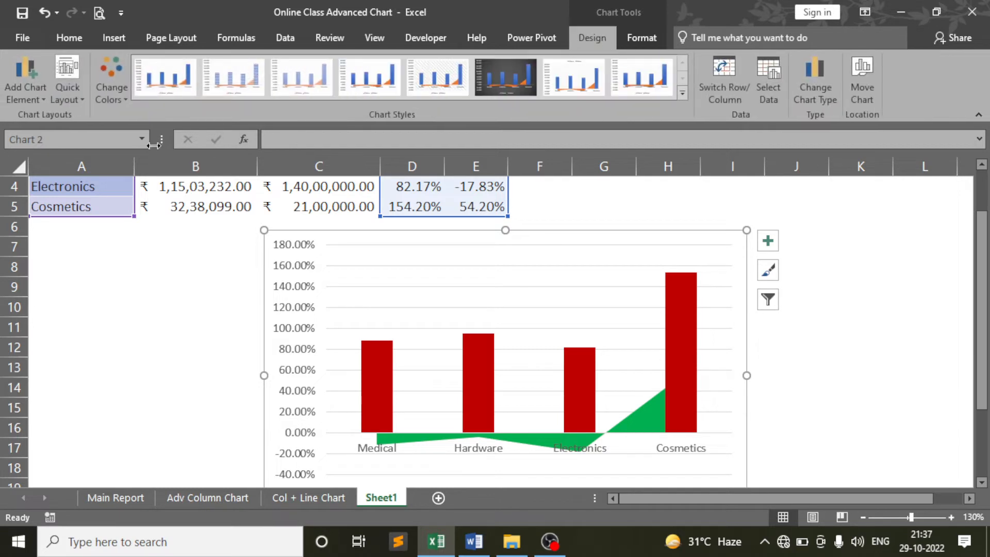
click(20, 82)
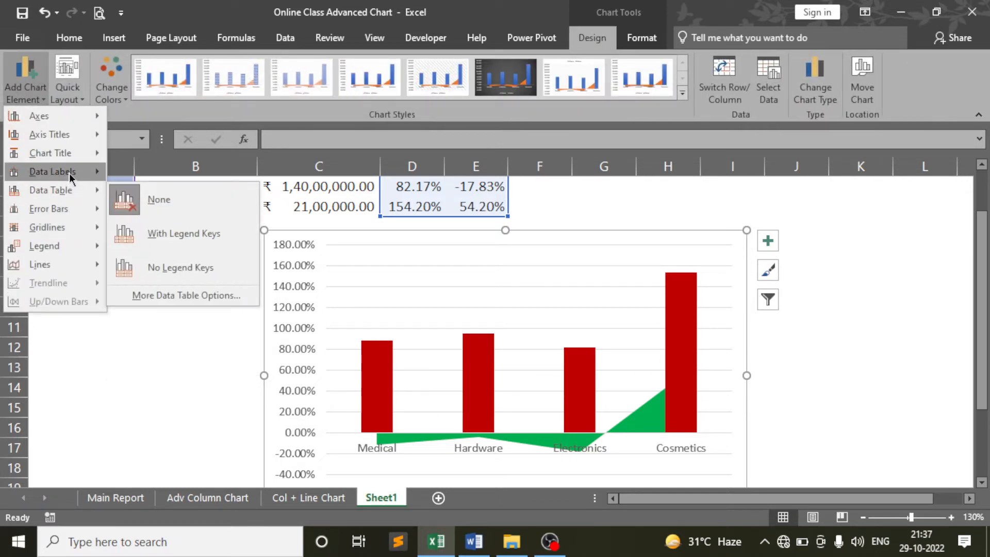
mouse_move(69, 173)
key(Escape)
key(Escape)
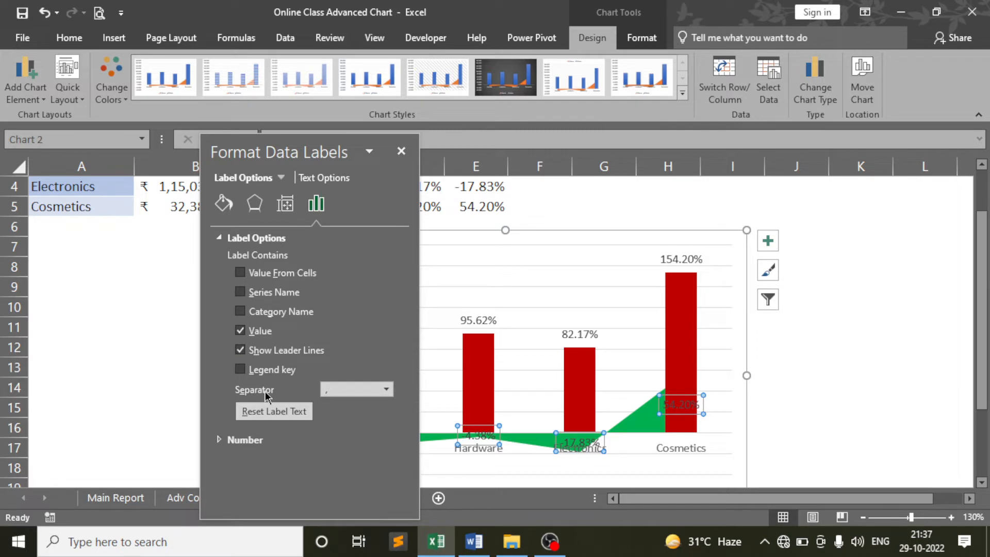
click(401, 151)
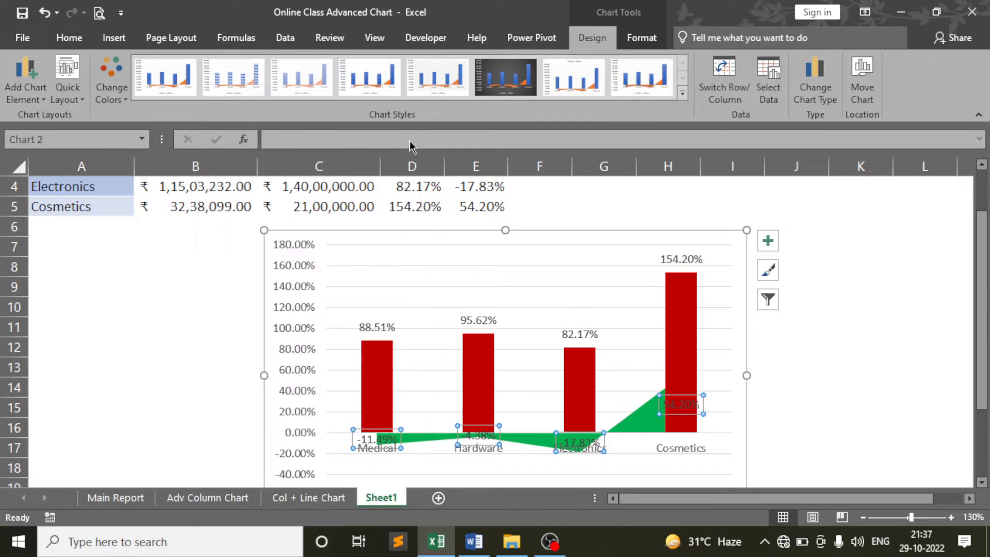
click(184, 361)
Step: Delete the horizontal gridlines from the chart and deselect it
scroll(181, 335, down, 1)
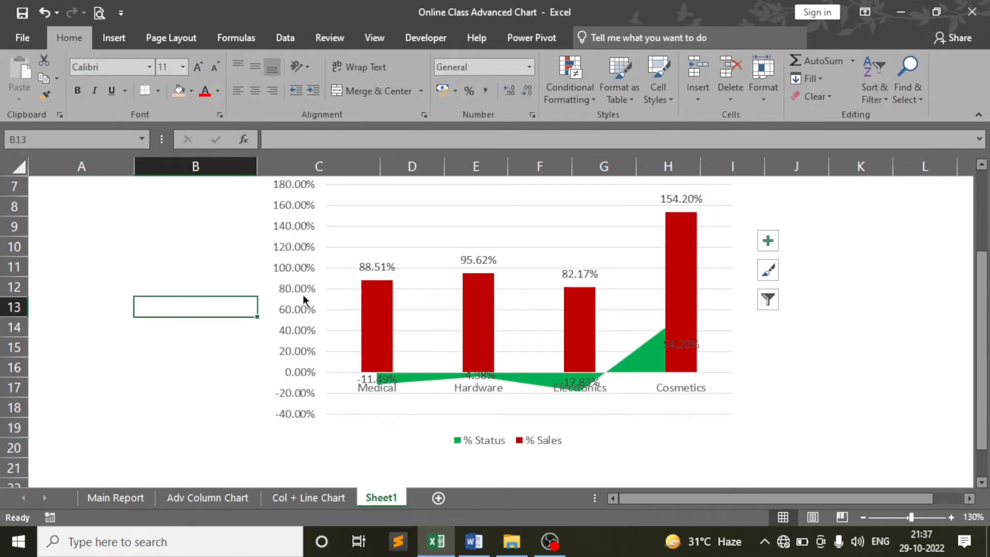
scroll(635, 279, up, 1)
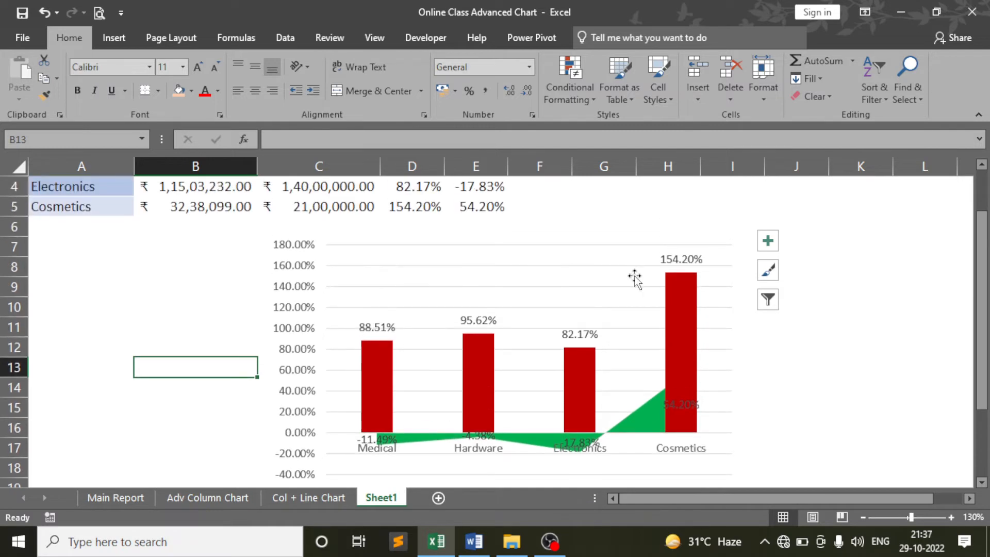
click(595, 267)
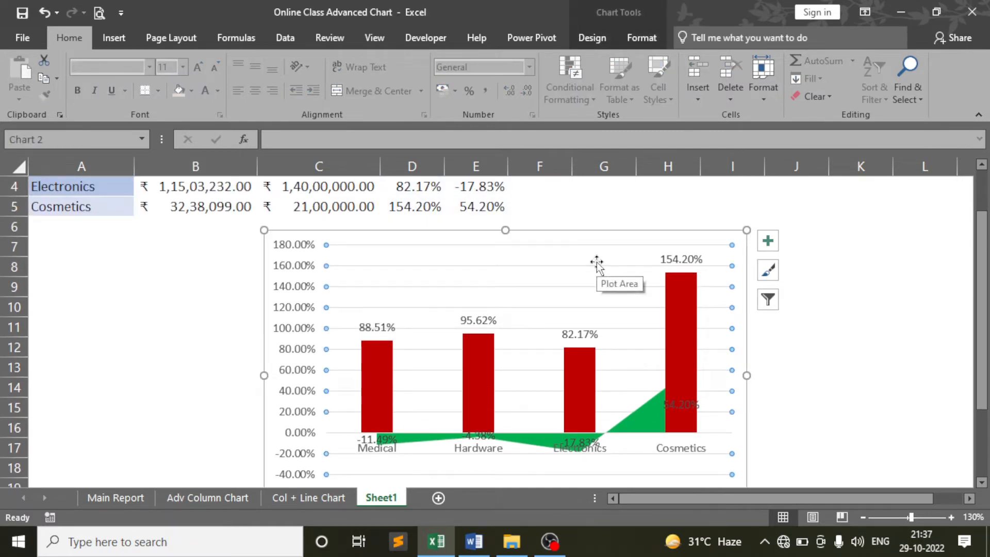
click(880, 308)
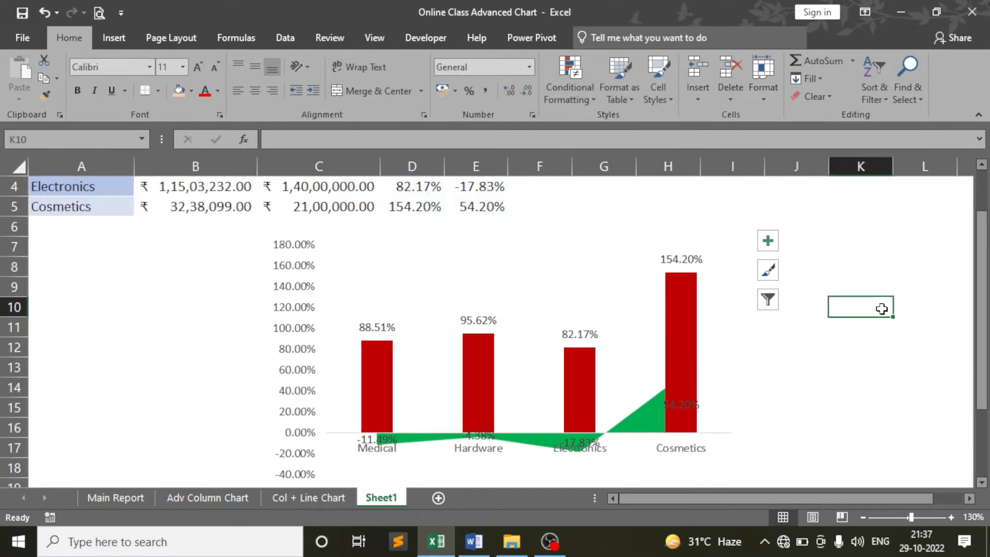
Step: Review the chart alongside the summary table and inspect the Total Sales formula of the Medical department
scroll(881, 308, down, 1)
scroll(890, 328, up, 2)
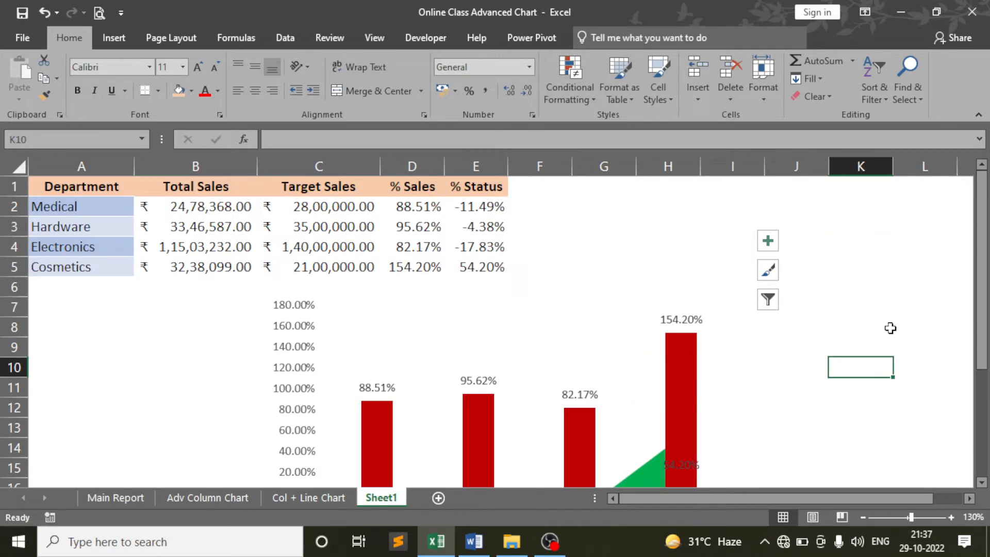
scroll(890, 328, down, 1)
scroll(881, 326, up, 1)
click(229, 208)
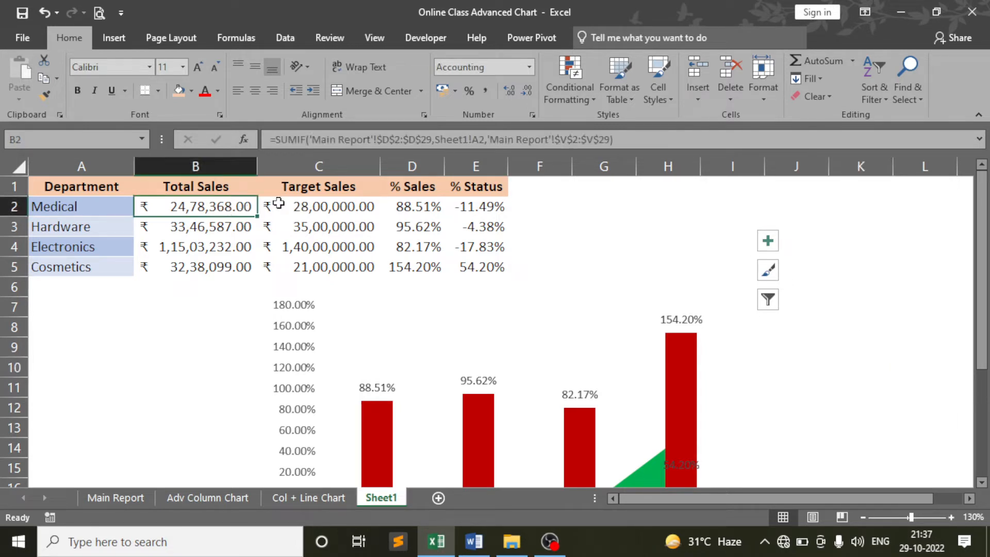
Step: Inspect the Medical department's Target Sales formula and review the source records on the Main Report sheet against the Sheet1 summary and chart
click(329, 203)
scroll(464, 232, down, 3)
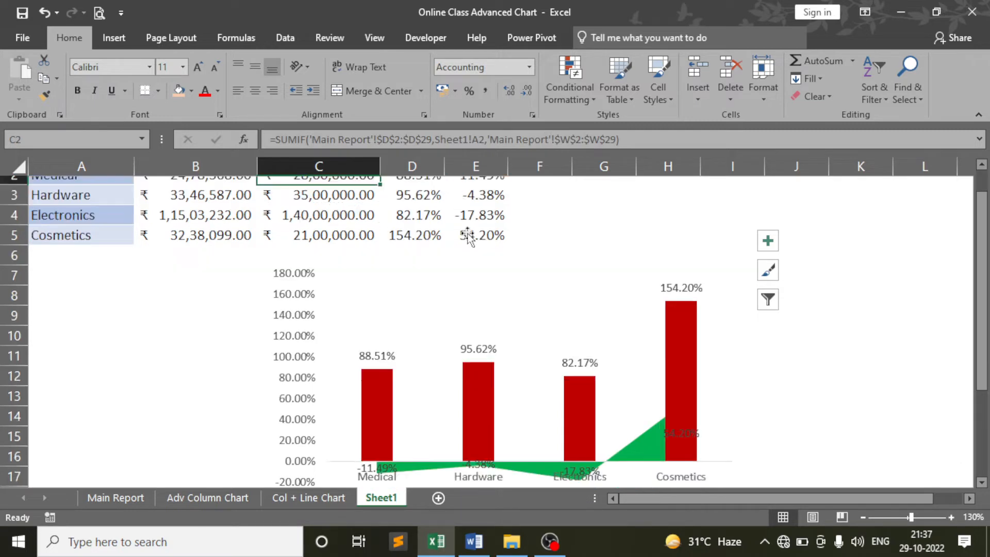
scroll(526, 289, up, 3)
click(115, 498)
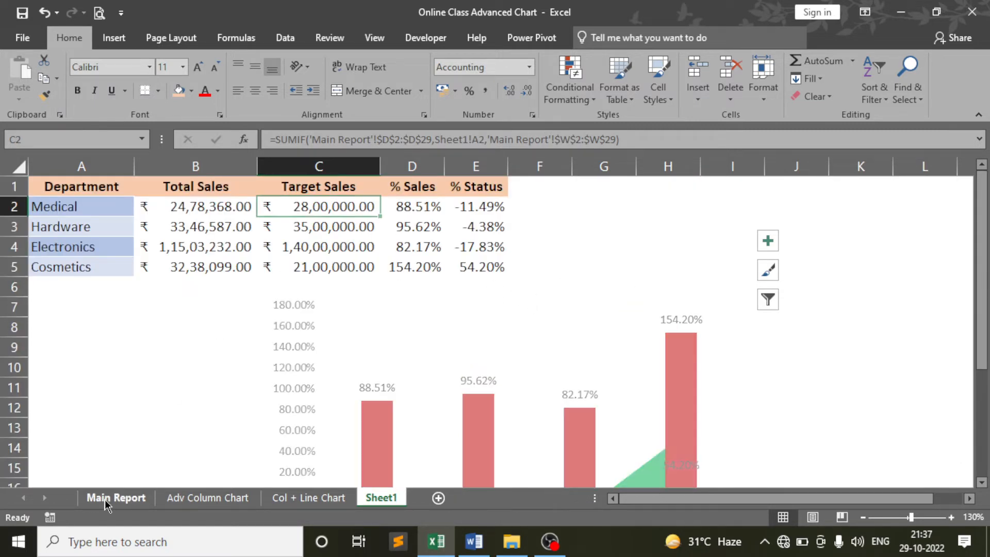
scroll(255, 316, up, 4)
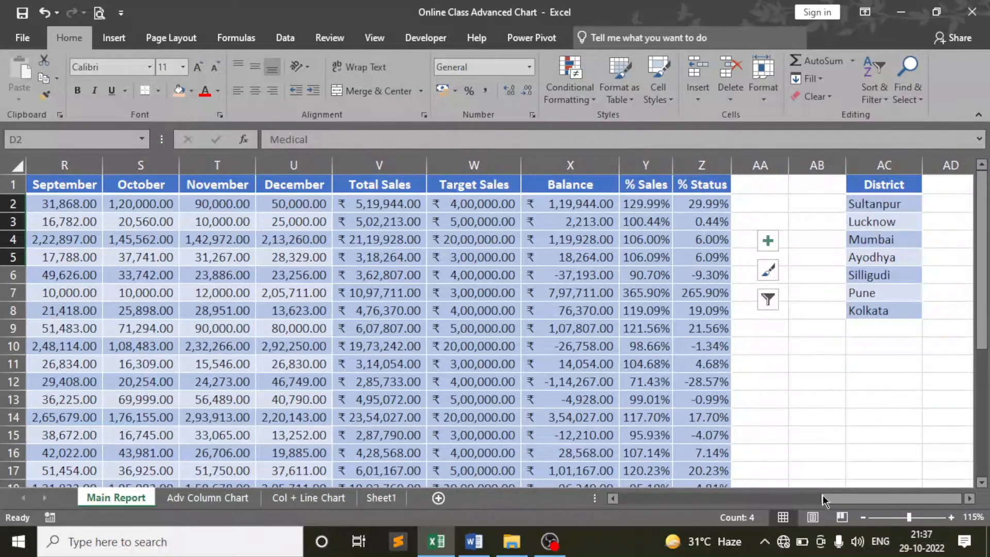
drag(825, 498, 635, 498)
click(430, 294)
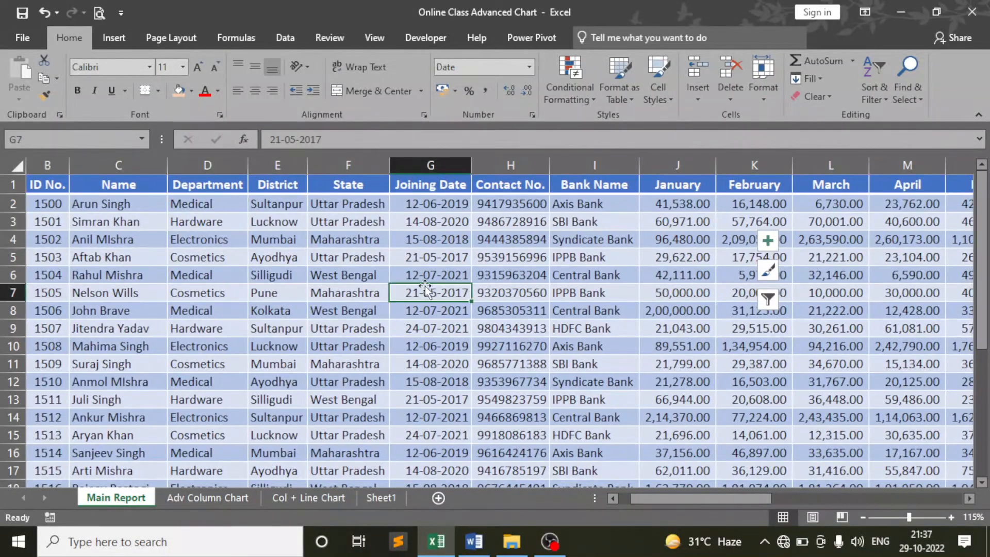
click(381, 498)
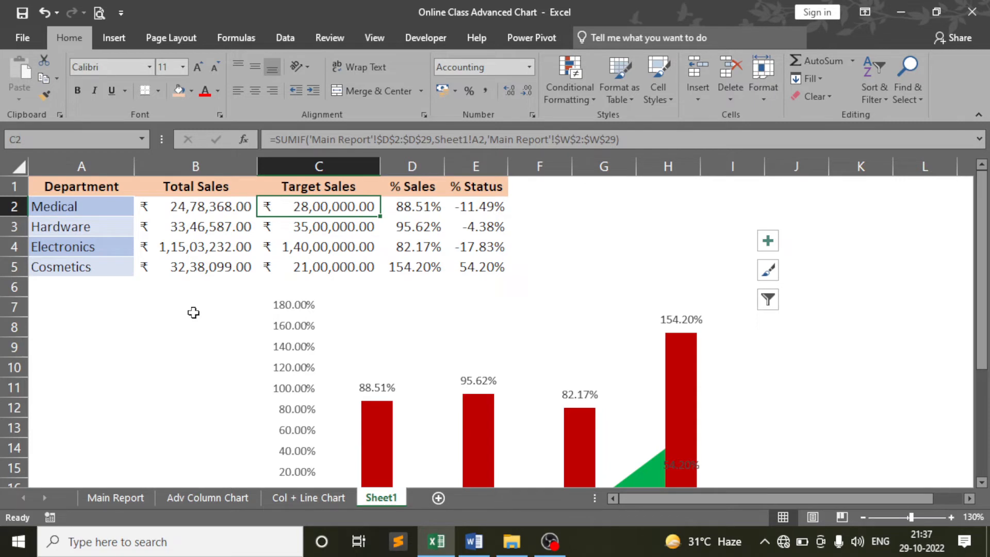
scroll(193, 314, down, 1)
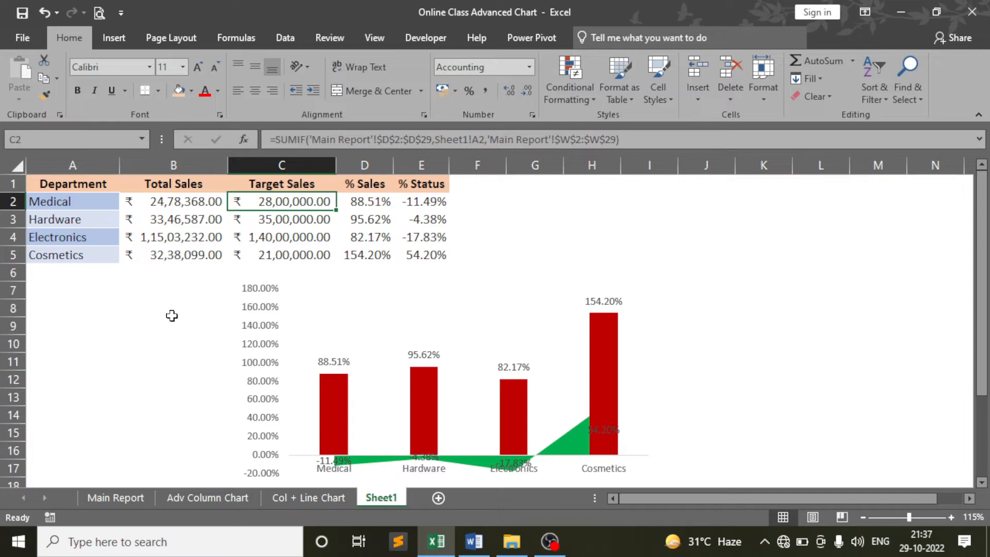
click(101, 497)
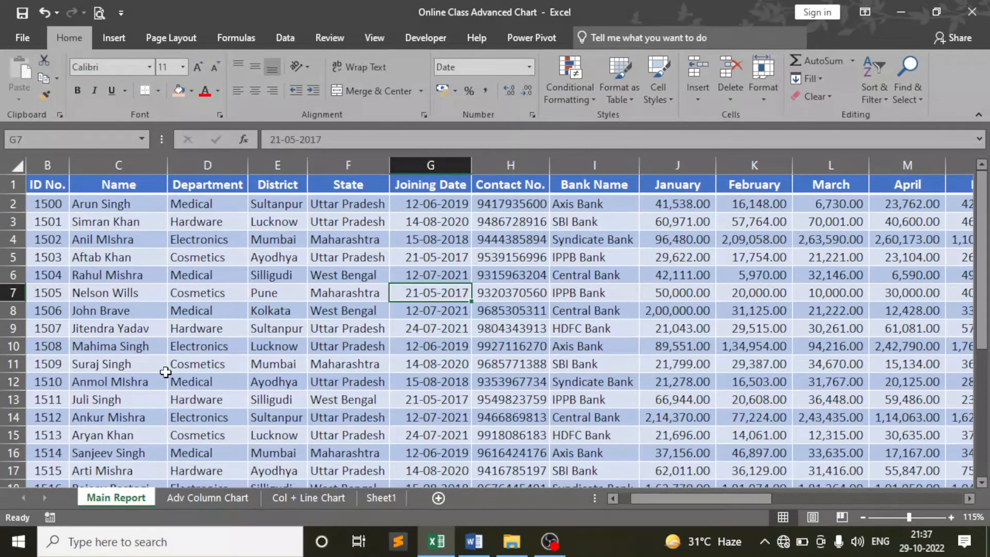
click(330, 240)
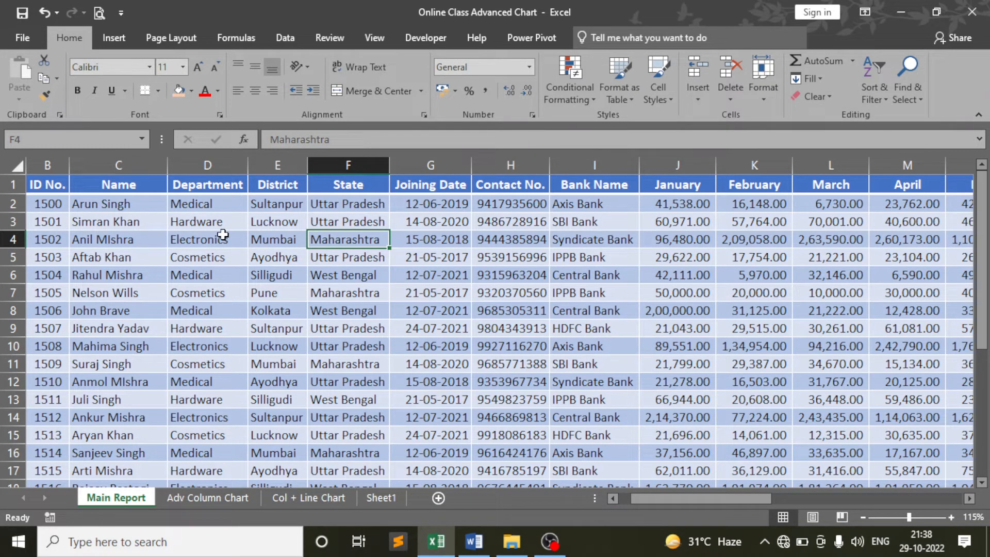
click(379, 498)
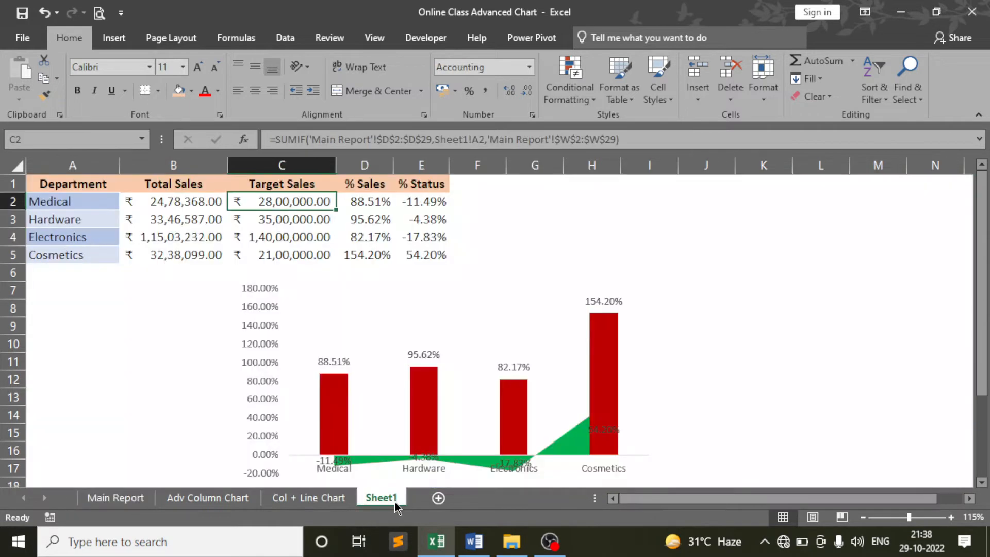
Step: Add a new worksheet and copy the District list A1:A8 from the Col + Line Chart sheet into its cell A1
click(438, 498)
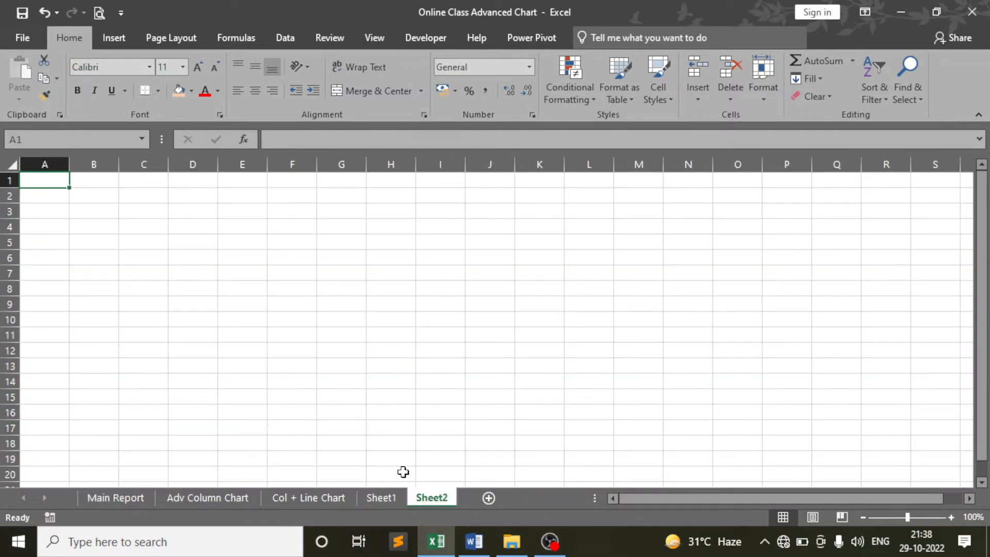
click(300, 500)
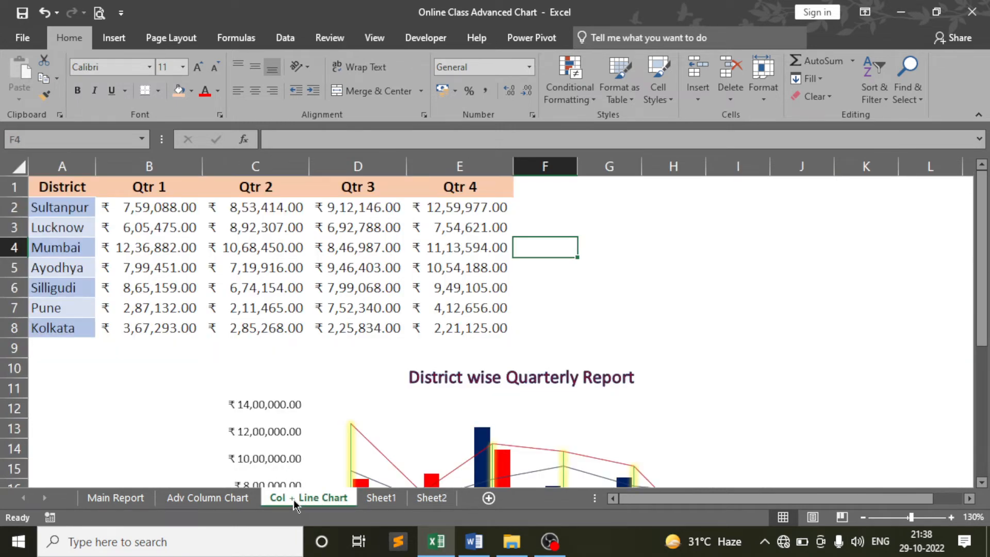
click(53, 207)
click(56, 247)
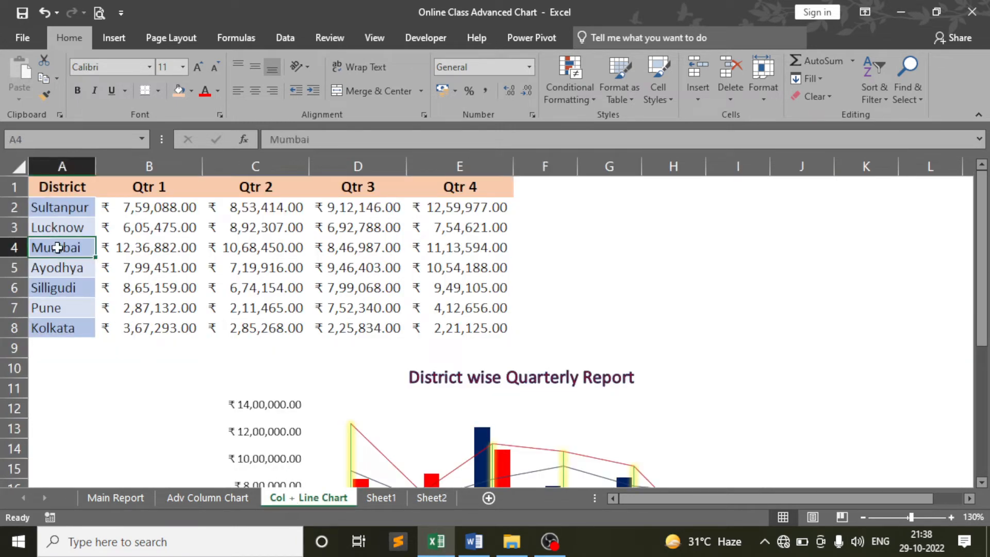
drag(61, 181, 64, 326)
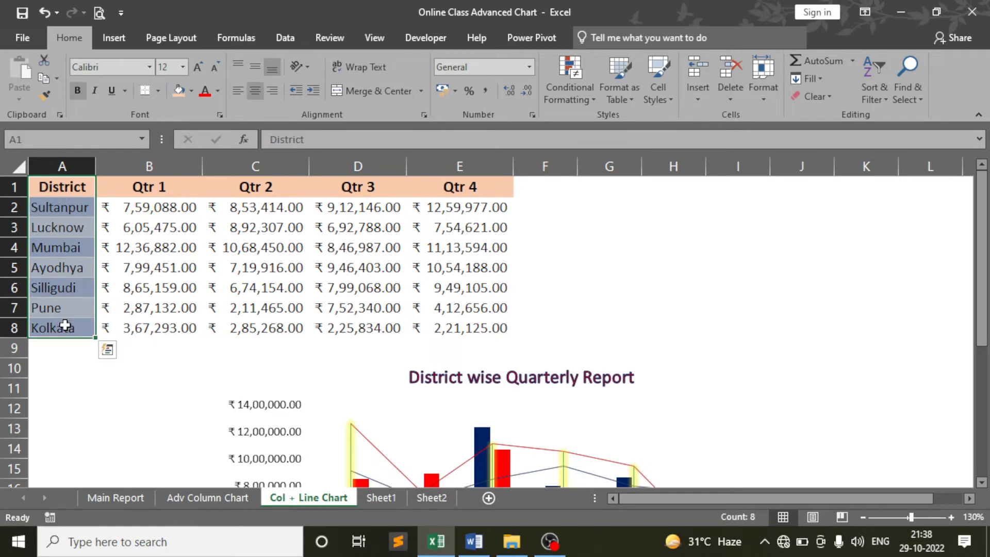
key(ctrl+c)
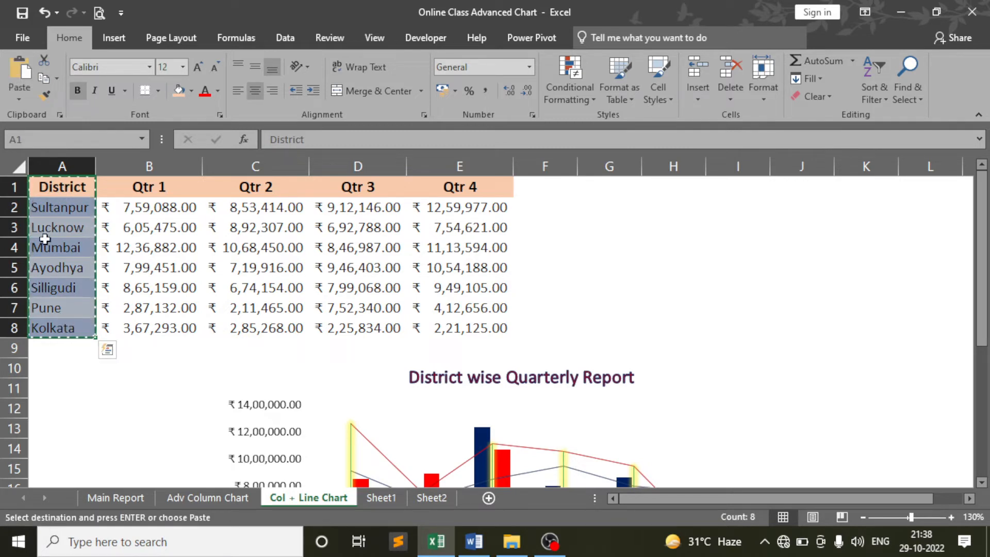
click(431, 497)
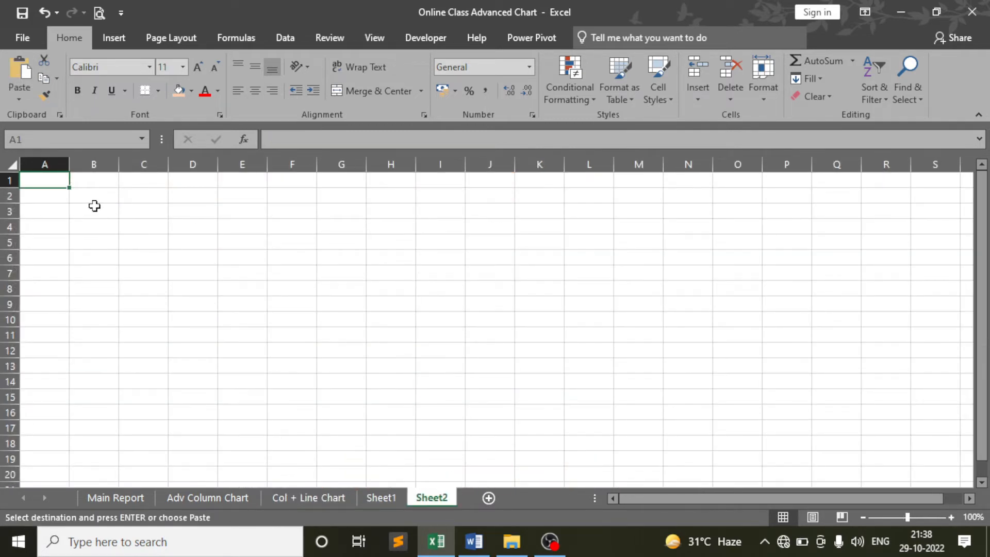
key(ctrl+v)
key(ctrl)
key(Escape)
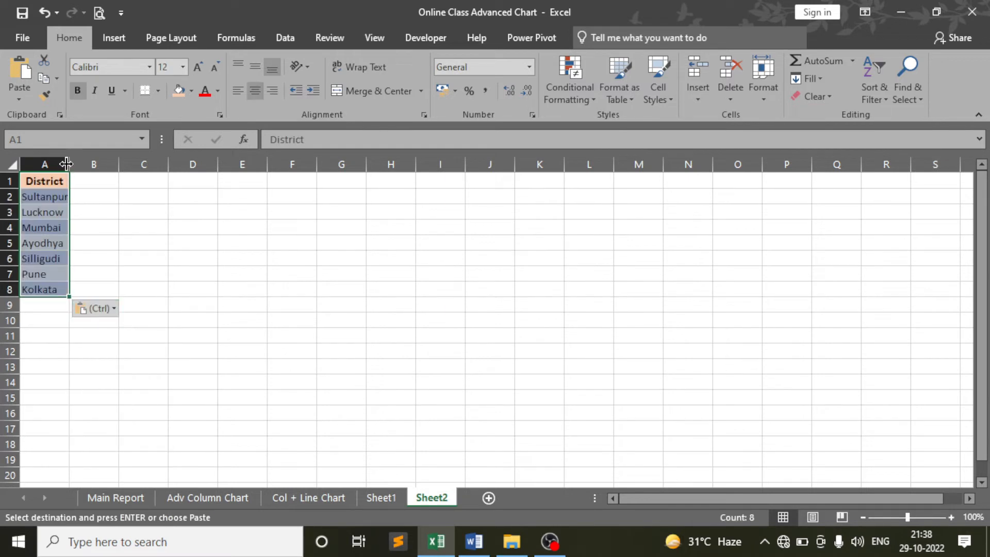
drag(70, 164, 105, 196)
scroll(138, 272, up, 3)
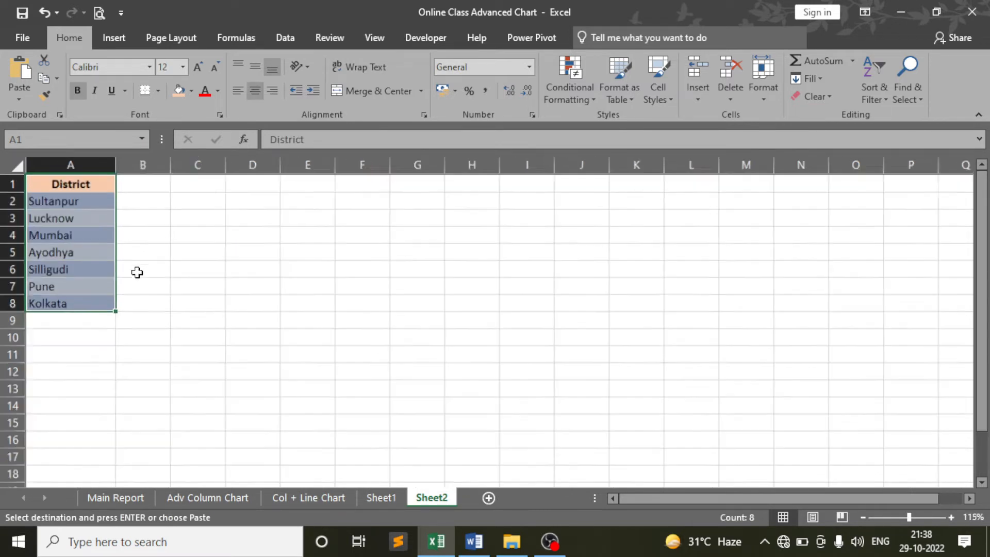
click(206, 249)
Step: Enter the headers Total Sales, Target Sales, % Sales and % Status in cells B1 to E1
click(153, 187)
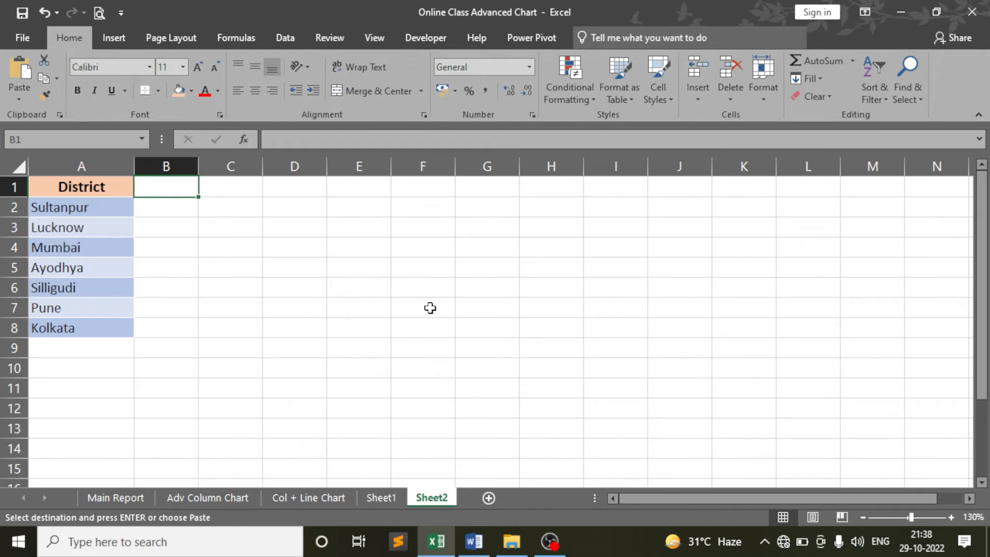
text(Total)
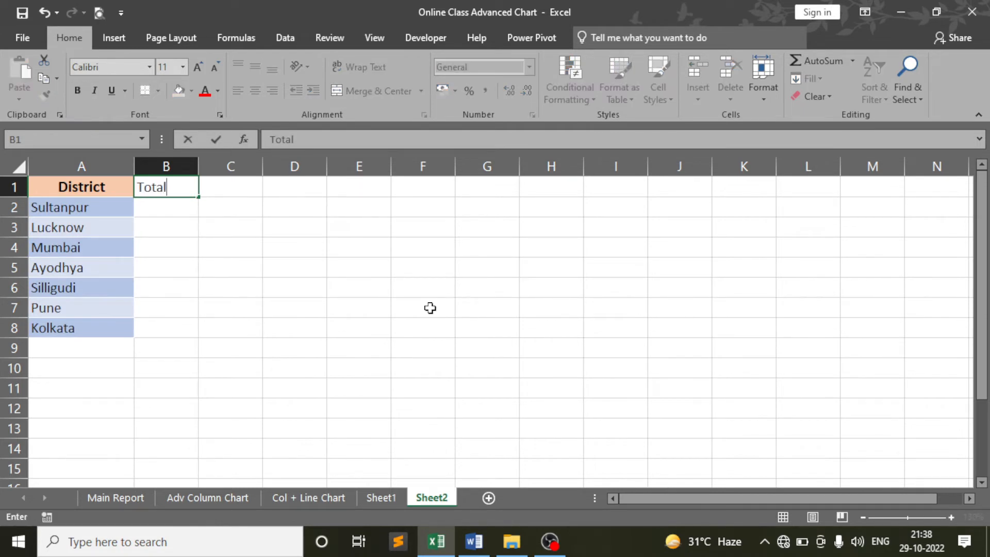
text( Sales)
key(Tab)
text(Target)
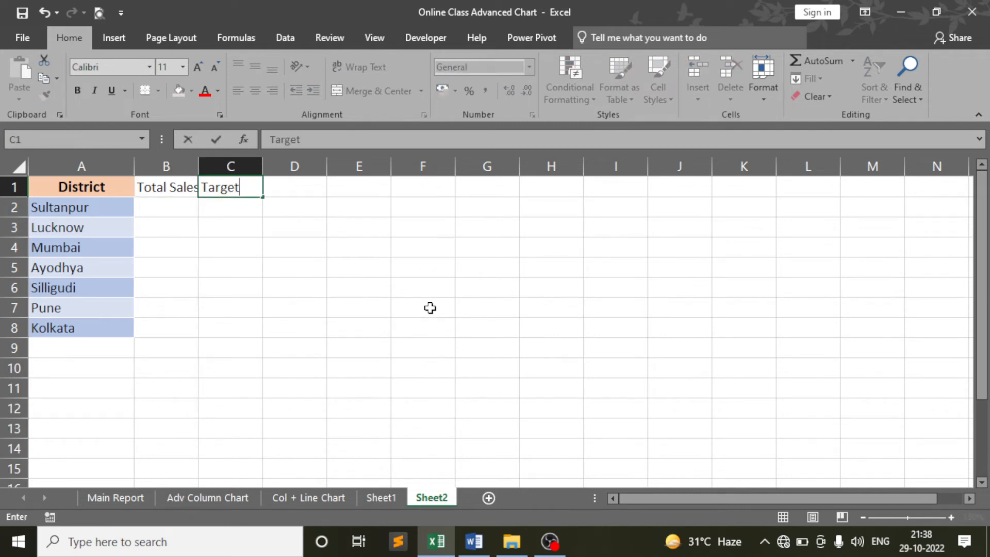
text( Sales)
key(Tab)
text(%)
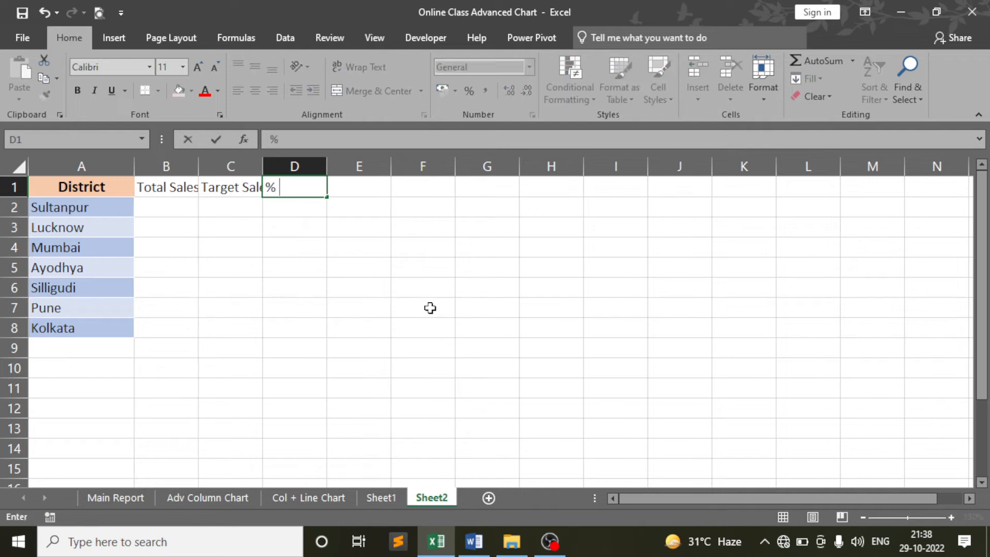
text( Sales)
key(Tab)
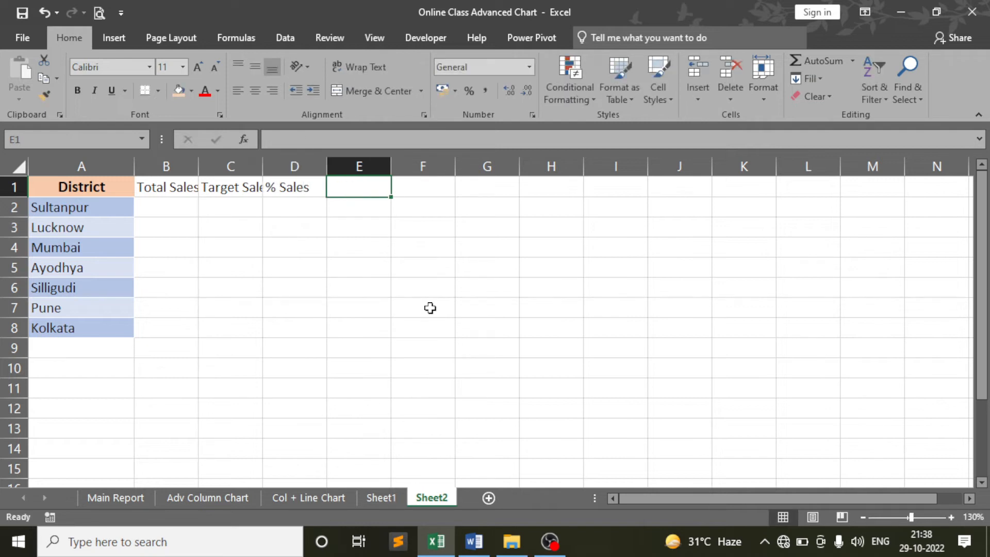
text(% Status)
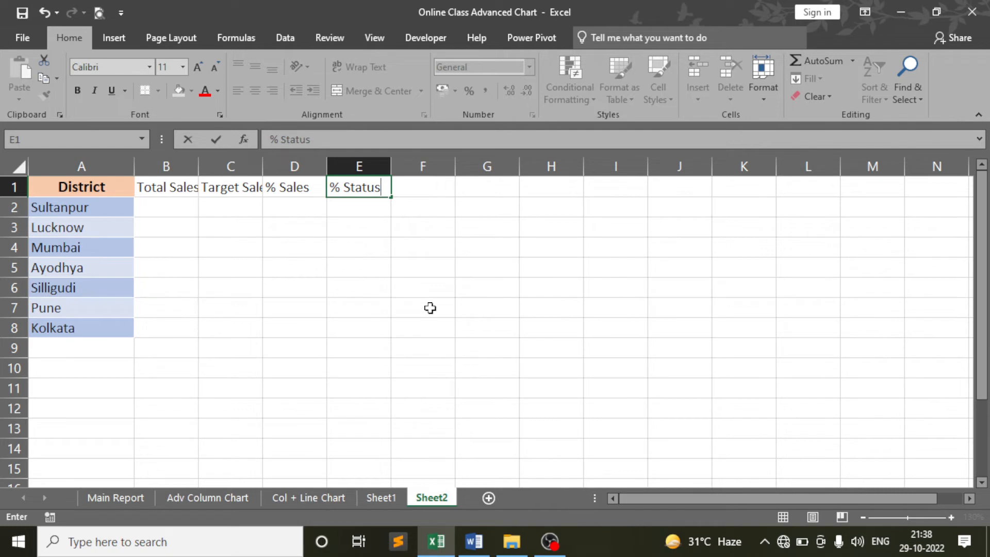
key(Return)
click(379, 269)
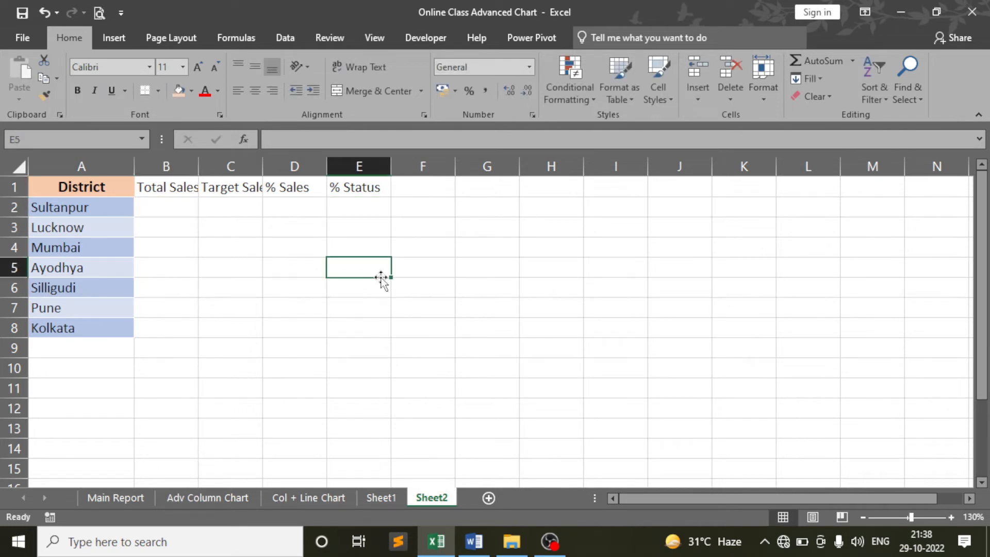
Step: Autofit the width of all columns on the new worksheet to their contents
click(367, 206)
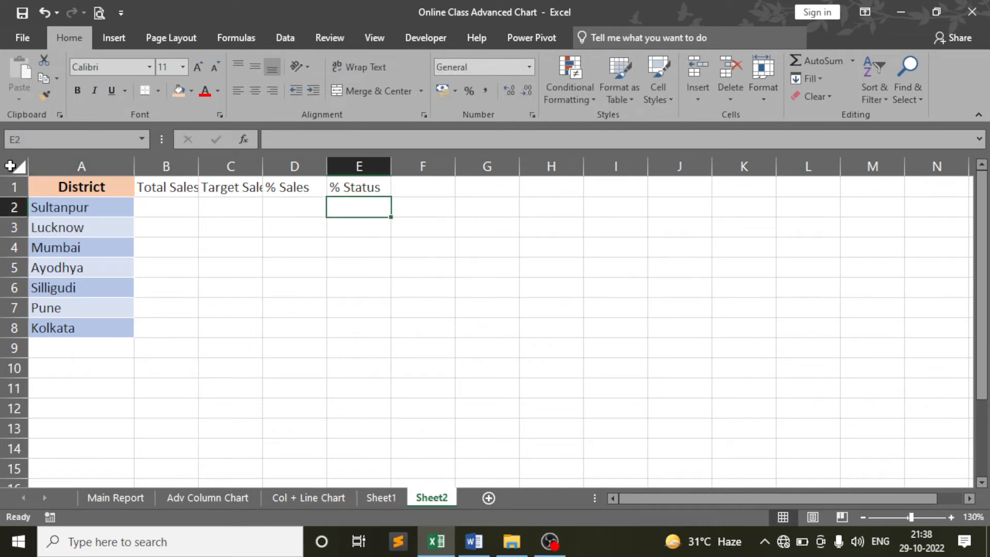
click(18, 166)
double_click(134, 166)
click(263, 277)
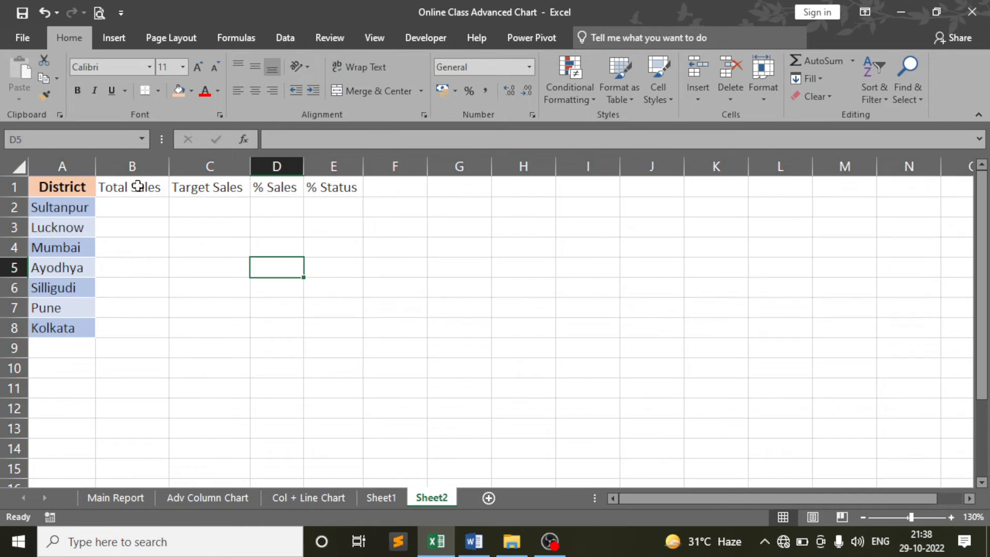
Step: Format the headers B1:E1 with a gold fill and bold, centered text, and widen columns B to E
drag(137, 186, 337, 186)
click(192, 91)
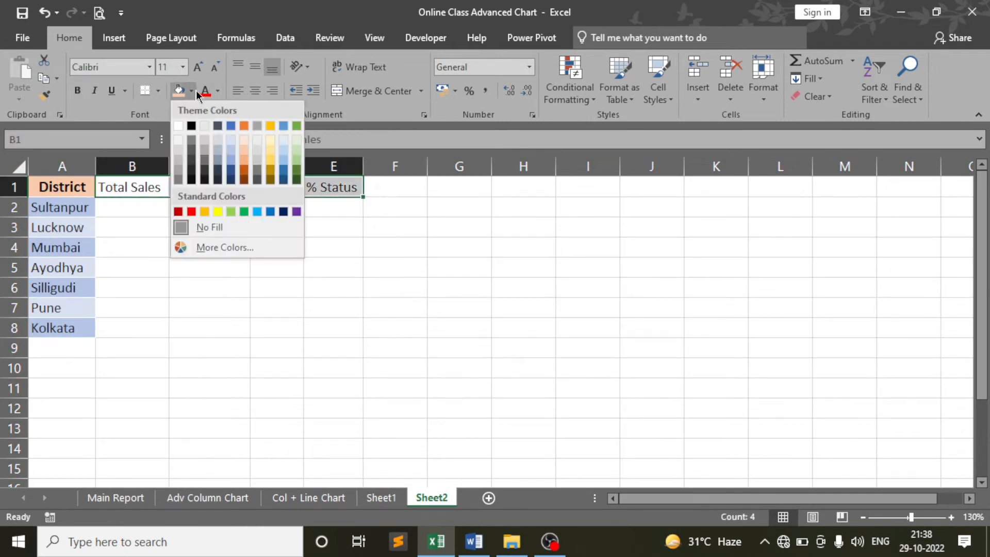
click(272, 160)
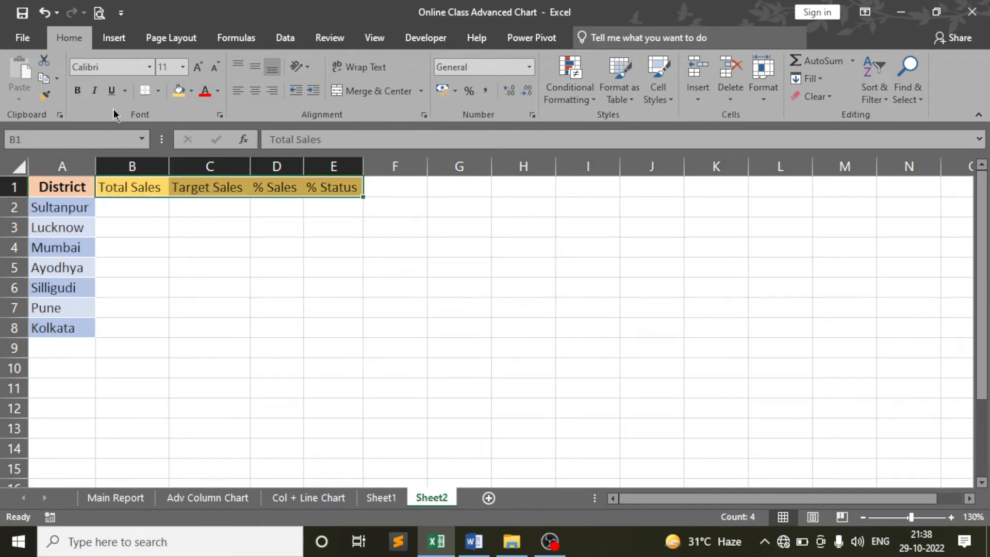
click(79, 92)
click(334, 268)
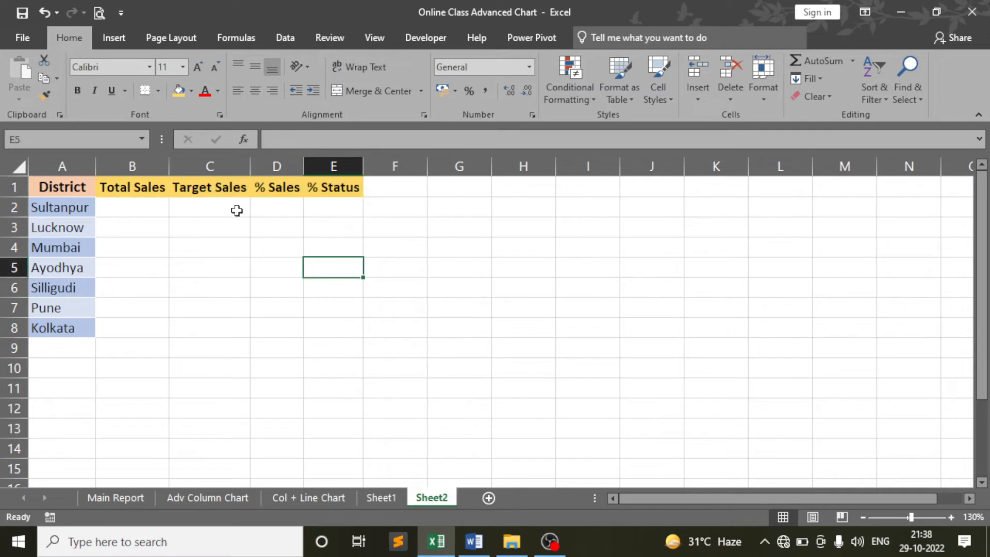
drag(169, 161, 182, 161)
drag(264, 165, 435, 166)
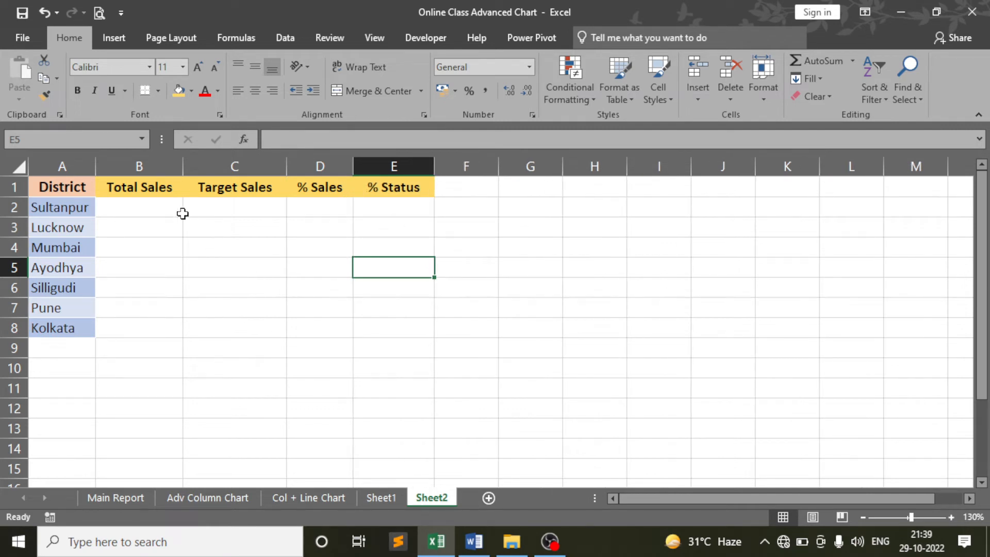
Step: Start a SUMIF formula in Sheet2 cell B2 with the absolute criteria range 'Main Report'!$E$2:$E$29
click(165, 209)
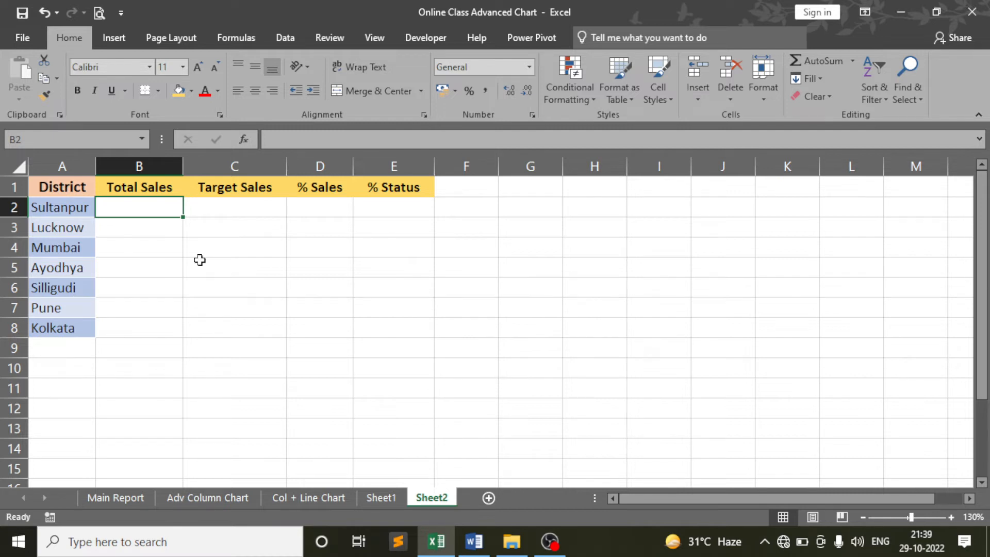
click(104, 498)
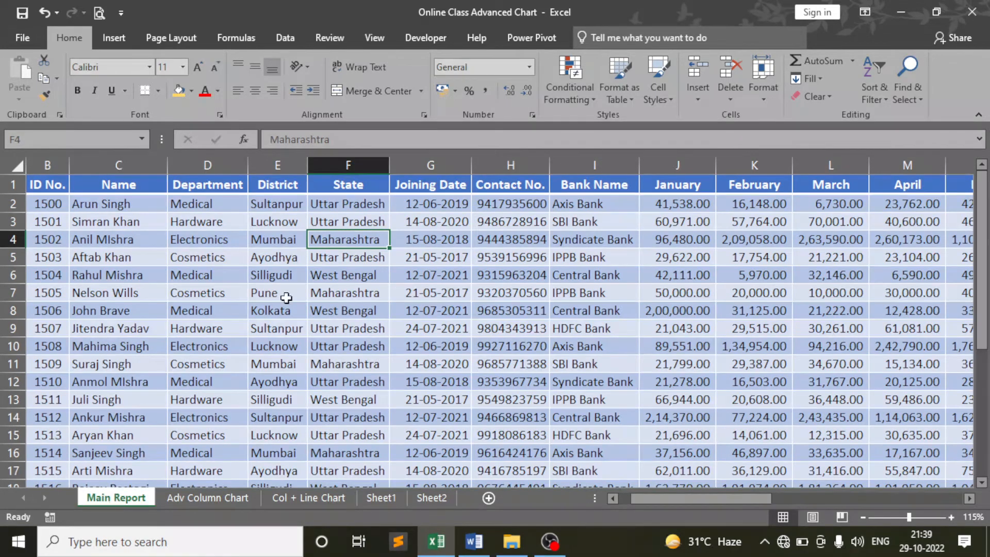
click(431, 498)
text(=sumif)
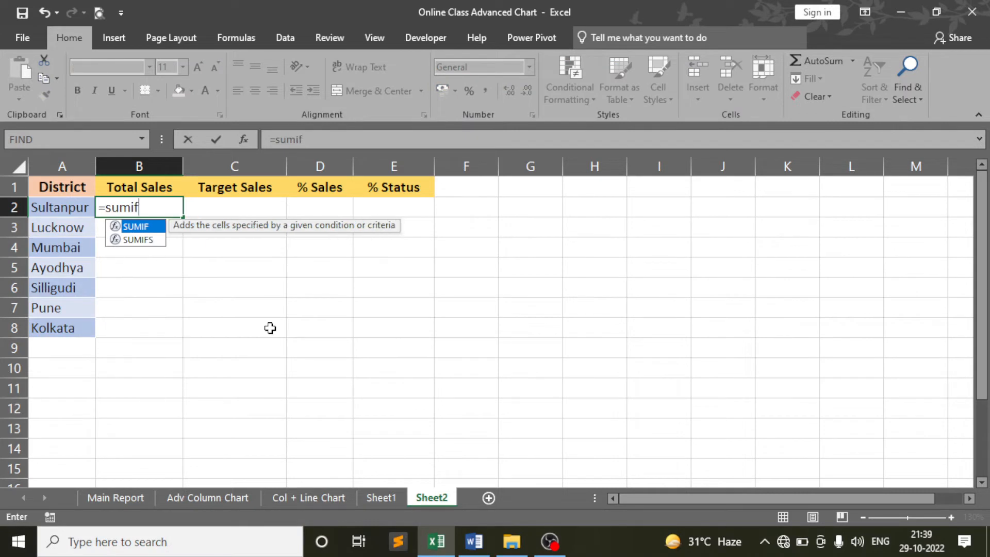
key(Tab)
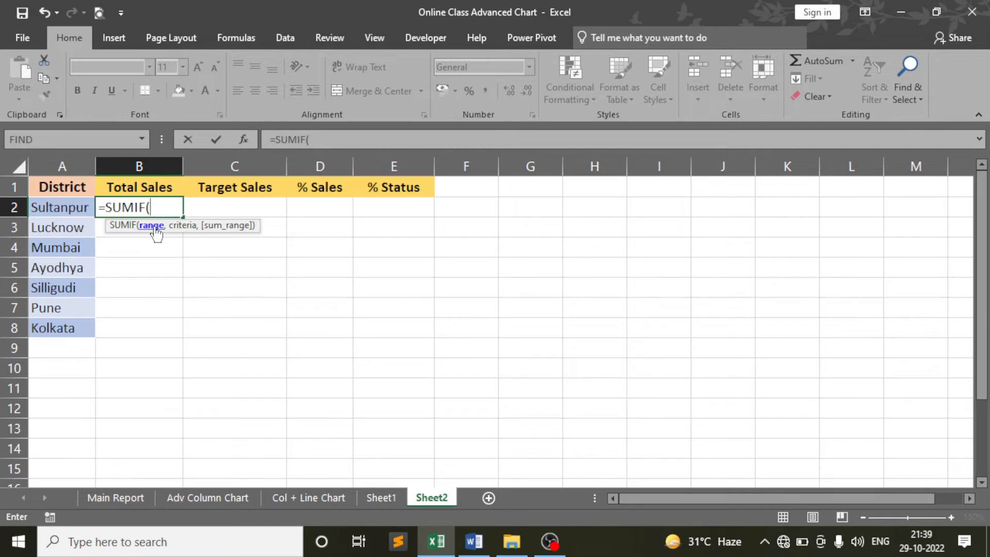
click(101, 497)
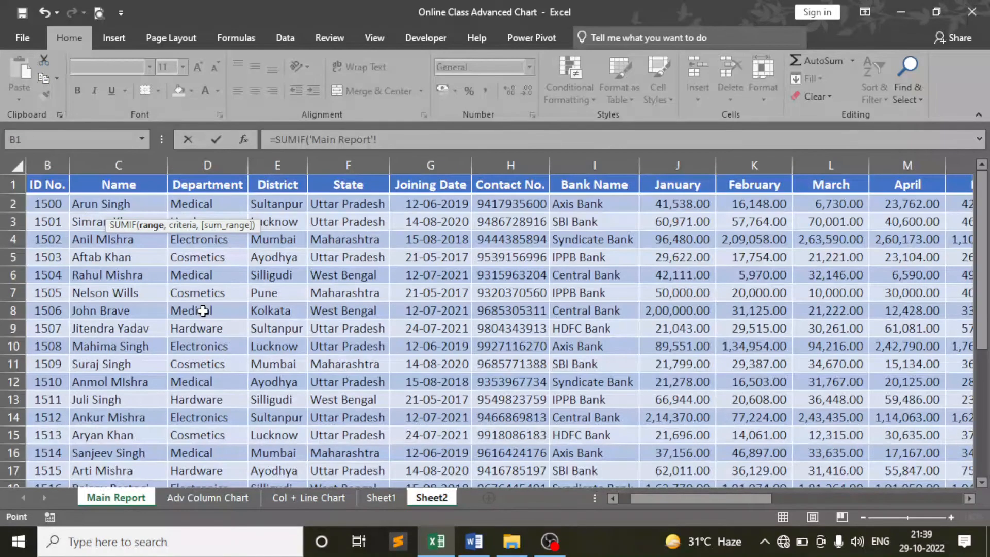
click(289, 203)
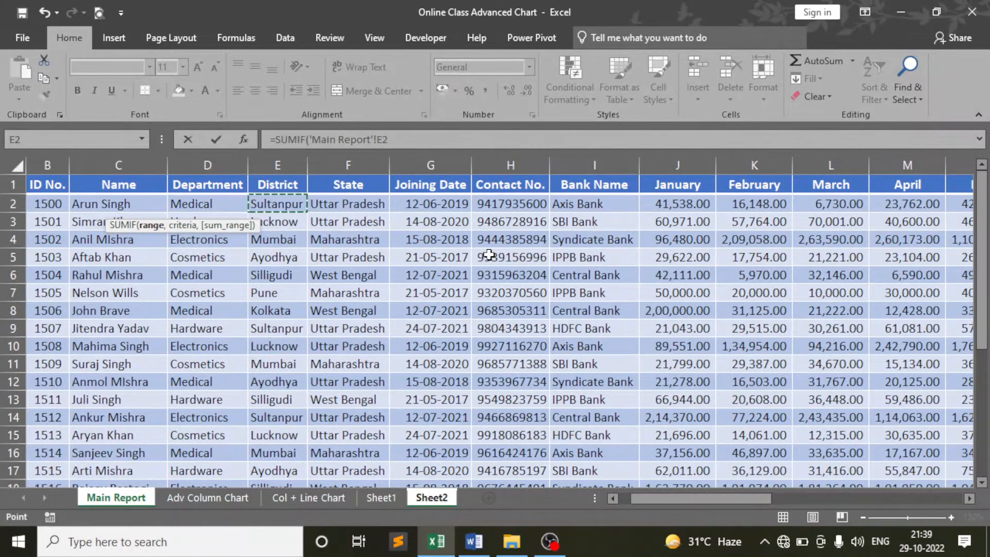
key(ctrl+shift+Down)
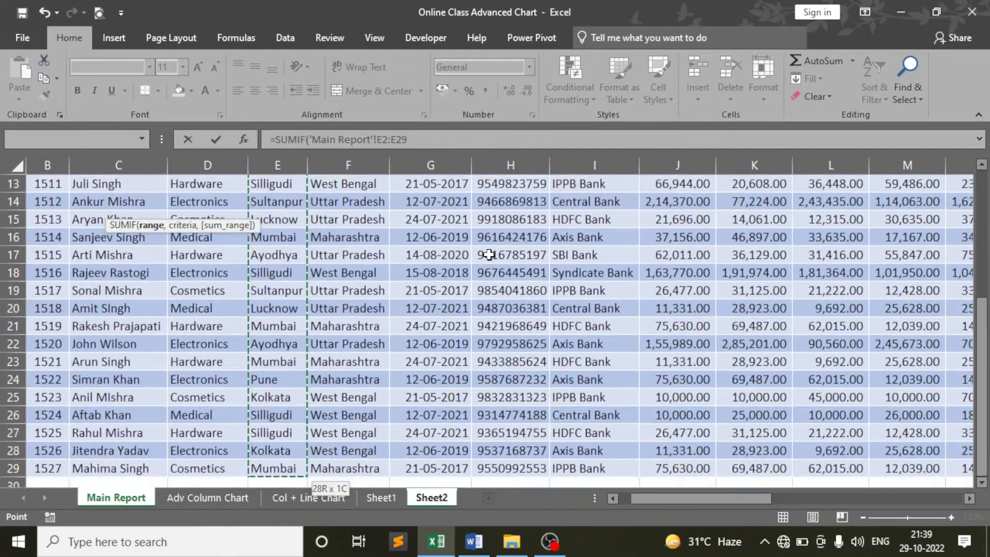
key(F4)
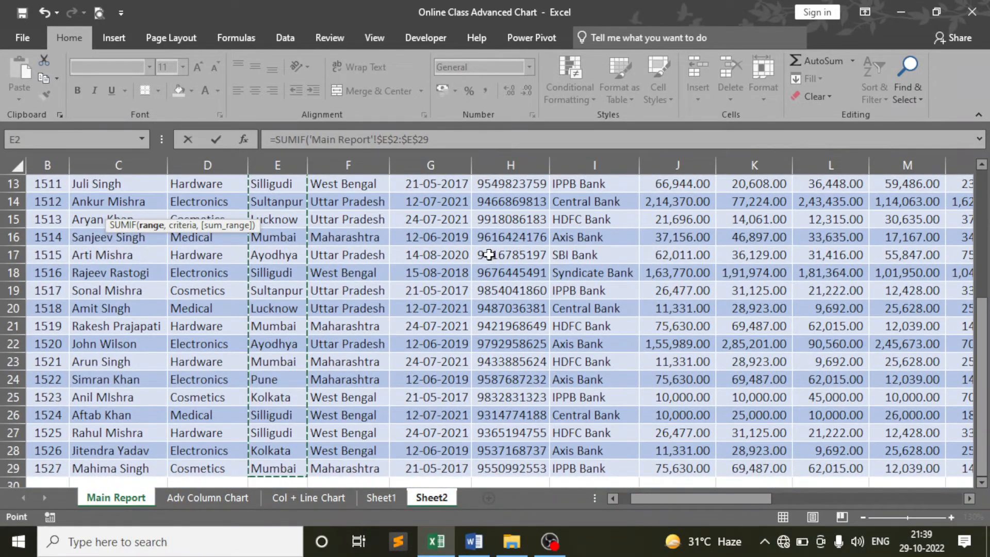
text(,)
Step: Set the district in Sheet2 cell A2 as the criteria of the SUMIF formula
scroll(260, 337, up, 1)
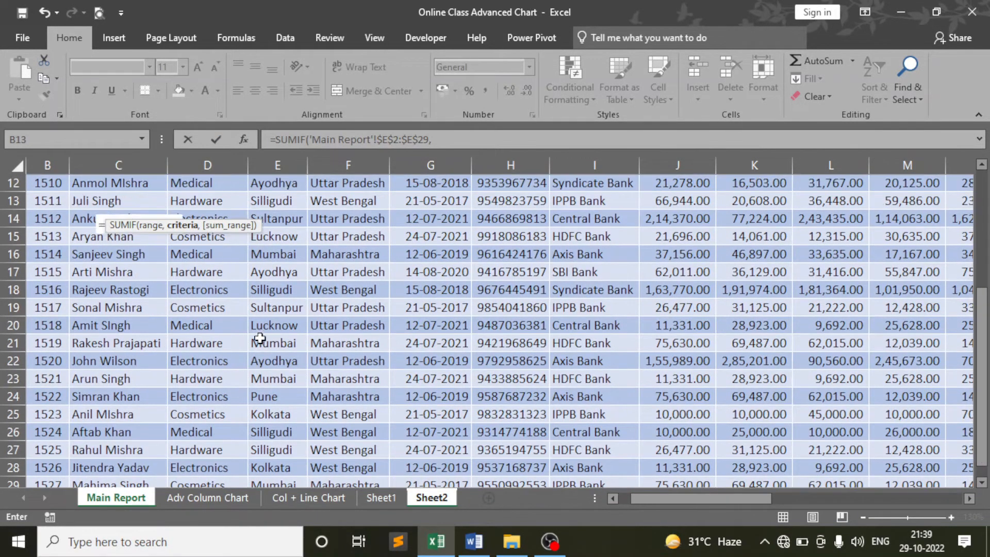
scroll(260, 338, up, 4)
click(434, 497)
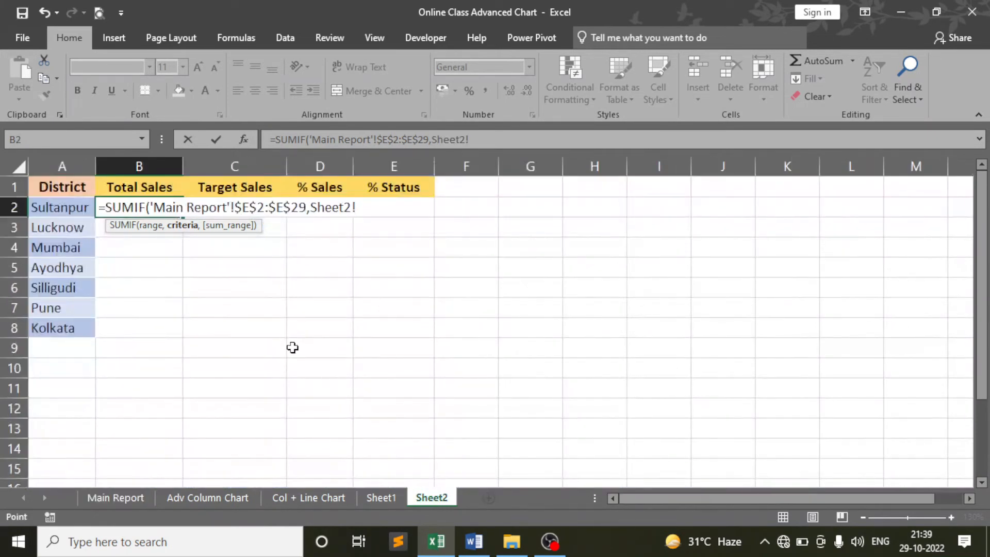
click(60, 210)
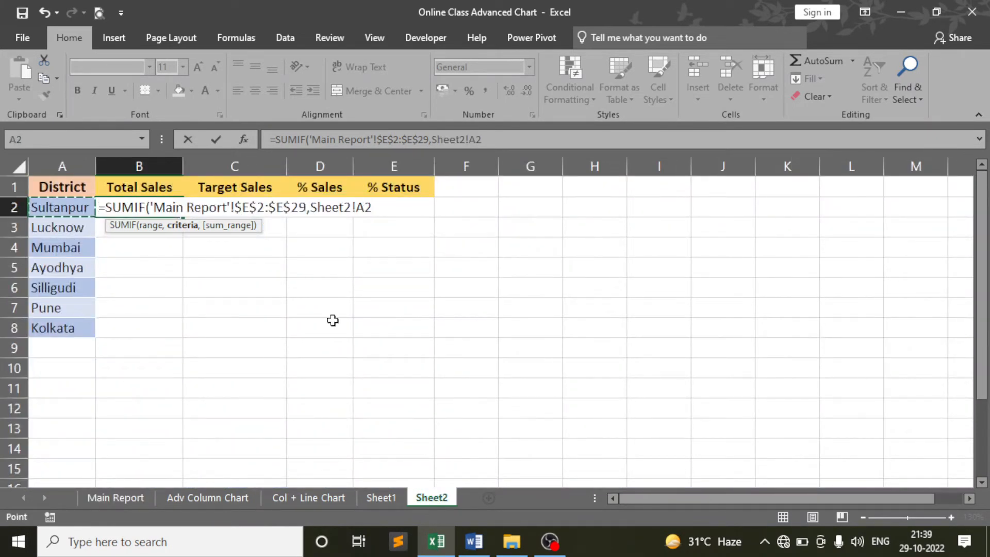
text(,)
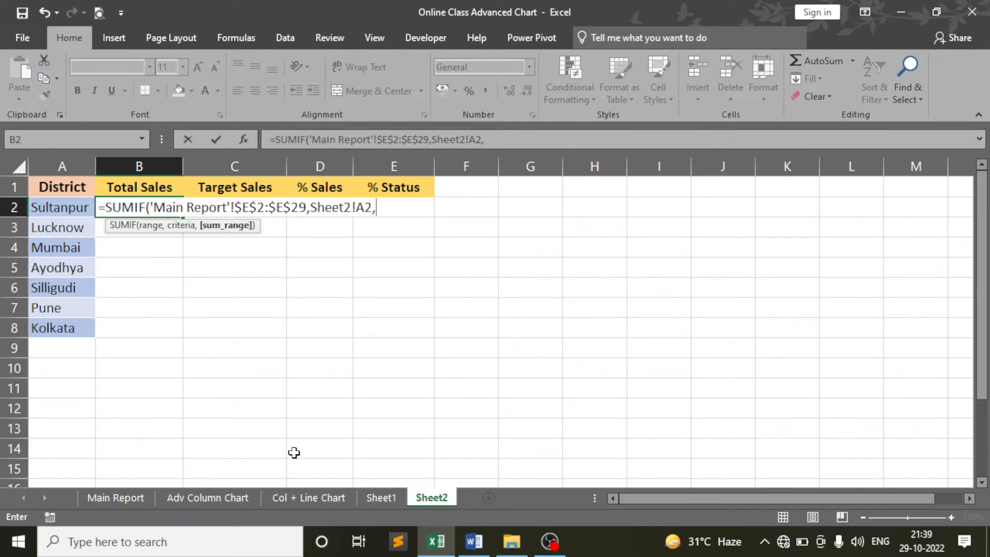
Step: Complete the SUMIF formula with the absolute Total Sales sum range 'Main Report'!$V$2:$V$29
click(109, 499)
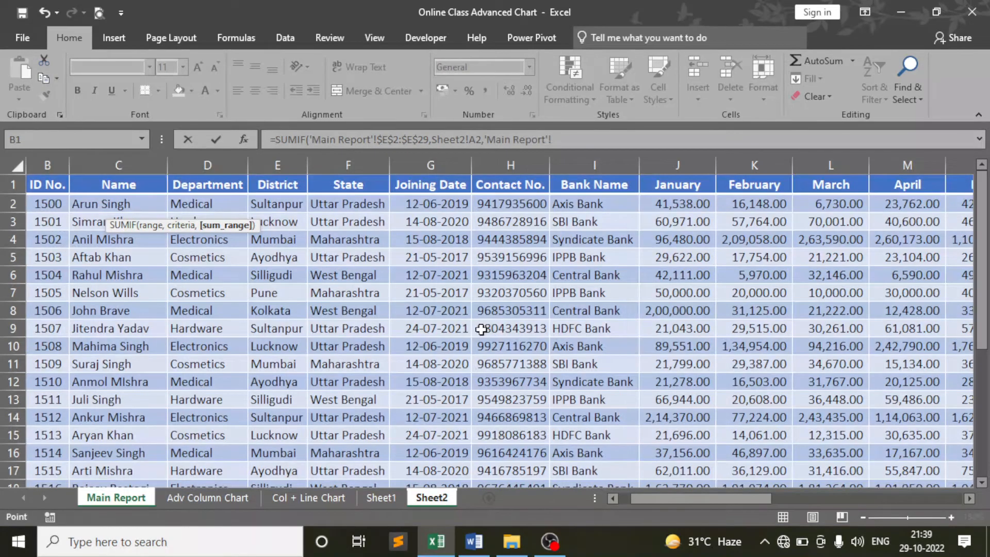
click(728, 497)
drag(728, 497, 870, 495)
click(697, 204)
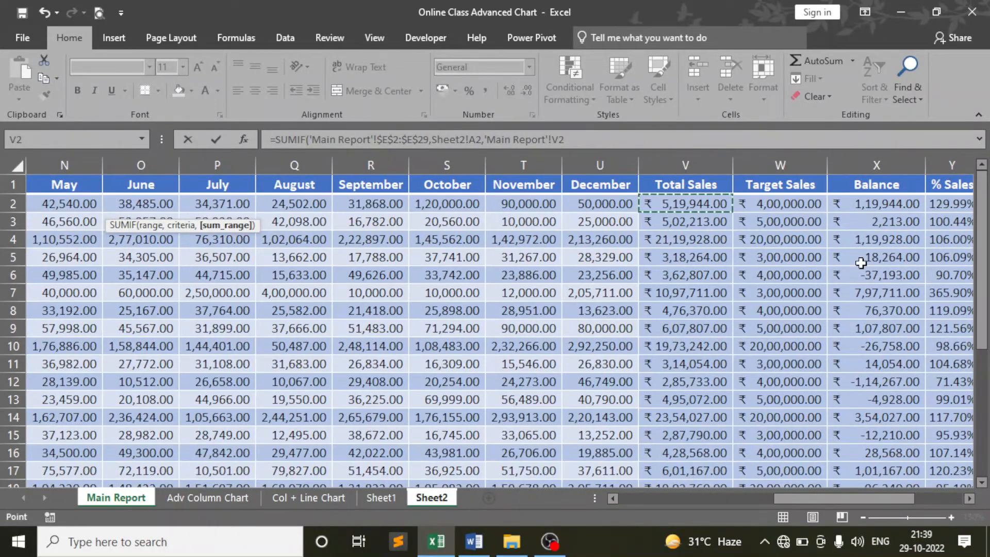
key(ctrl+shift+Down)
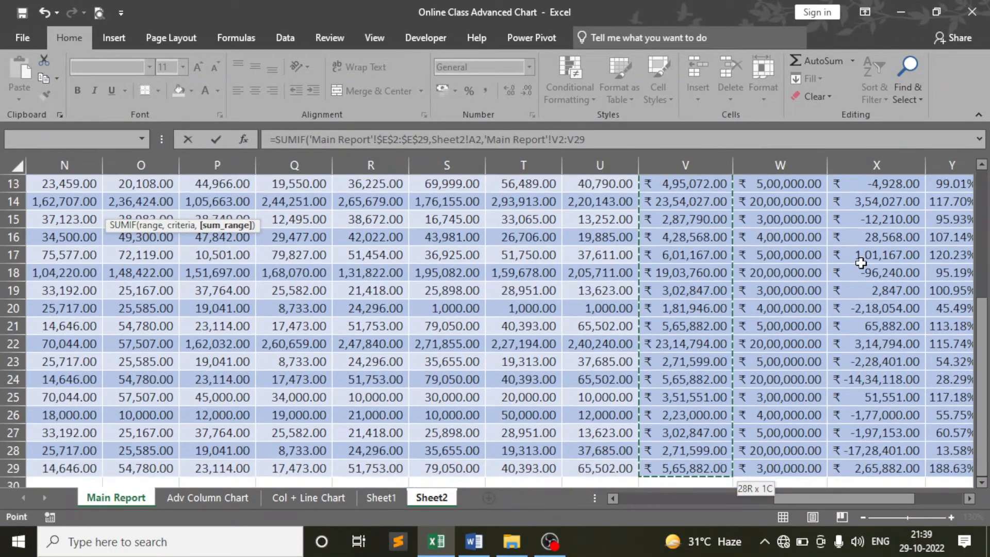
key(F4)
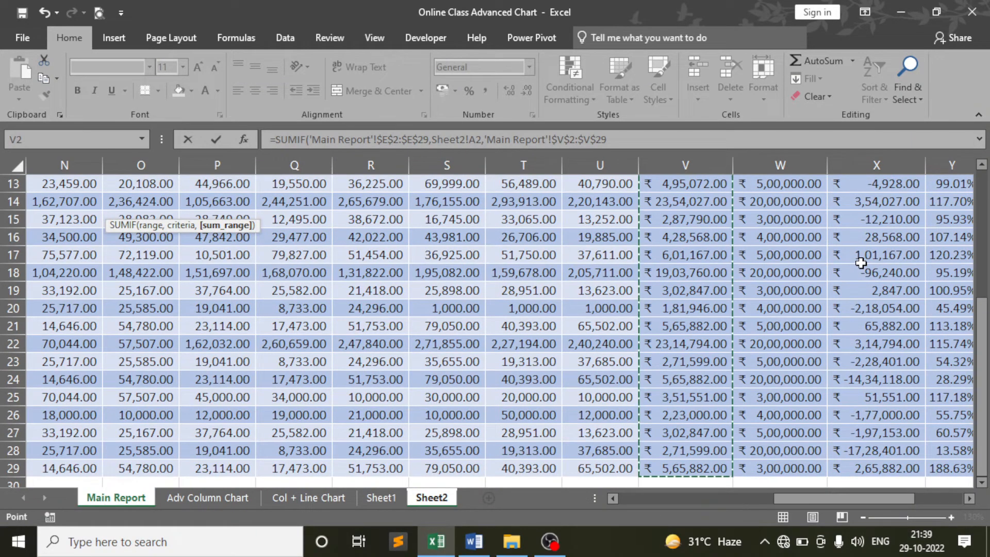
text())
scroll(789, 310, up, 4)
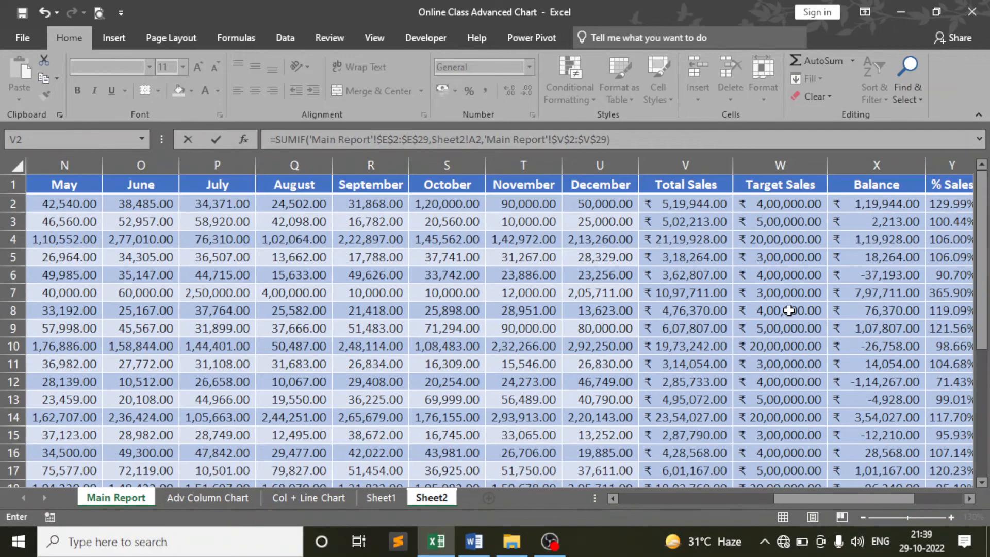
key(Return)
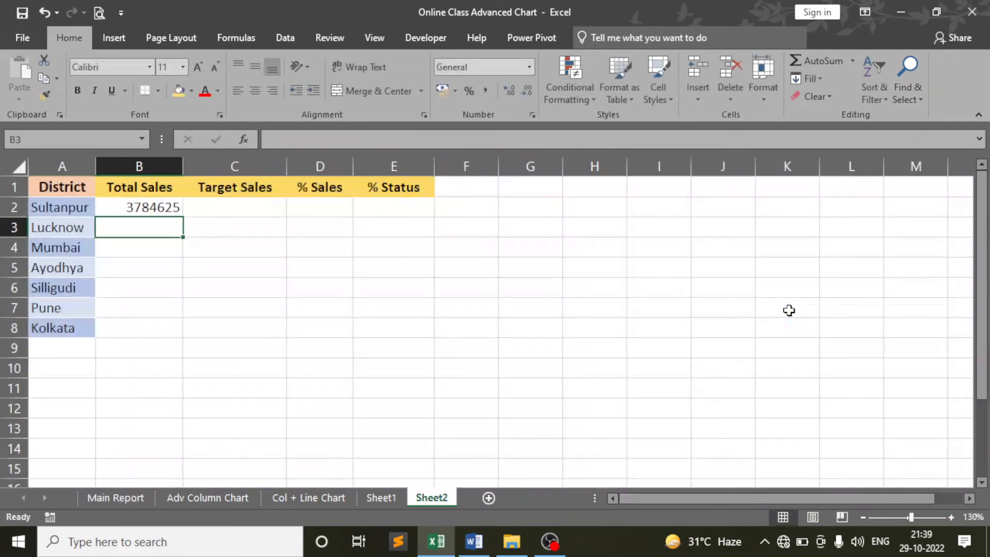
Step: Apply the Accounting number format to cell B2 and autofit the width of column B
click(170, 207)
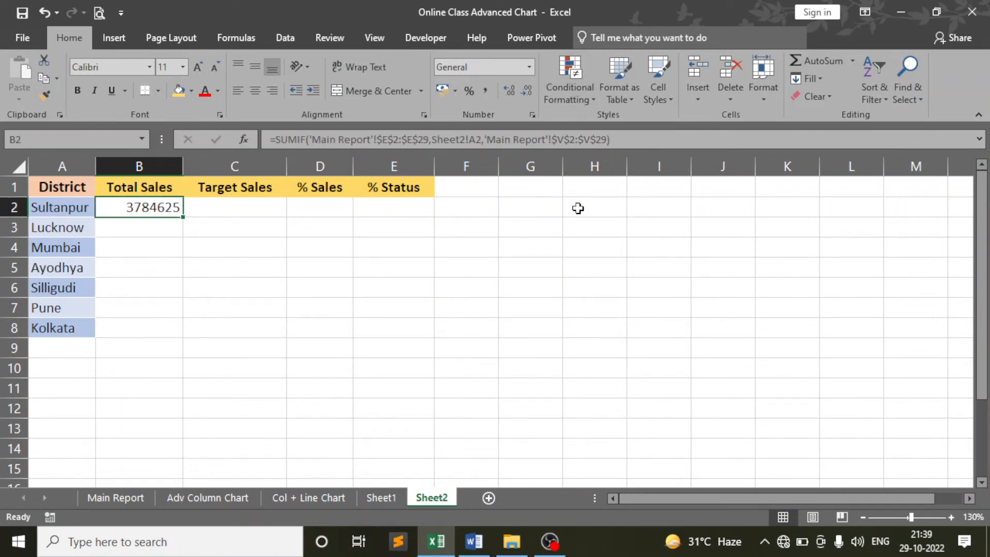
click(530, 66)
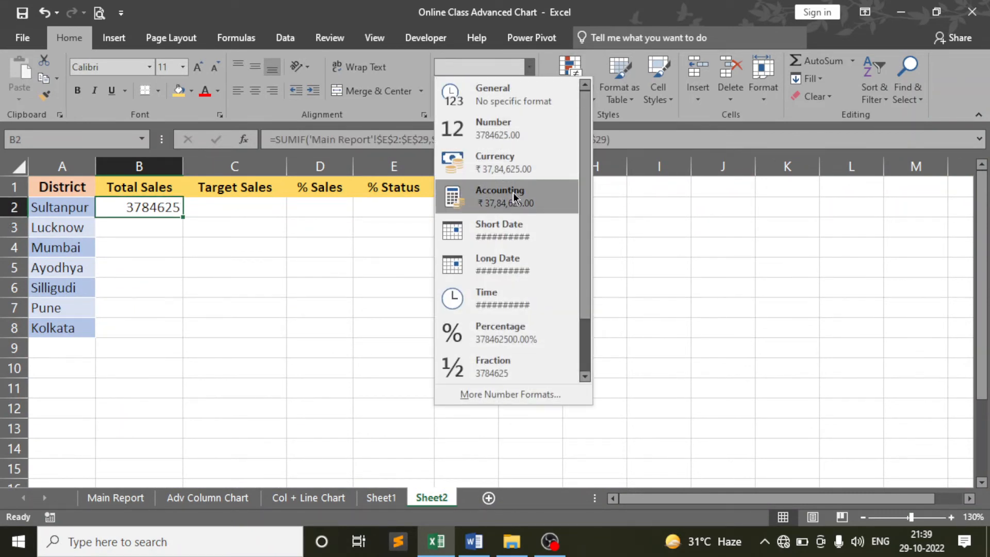
click(512, 198)
double_click(183, 166)
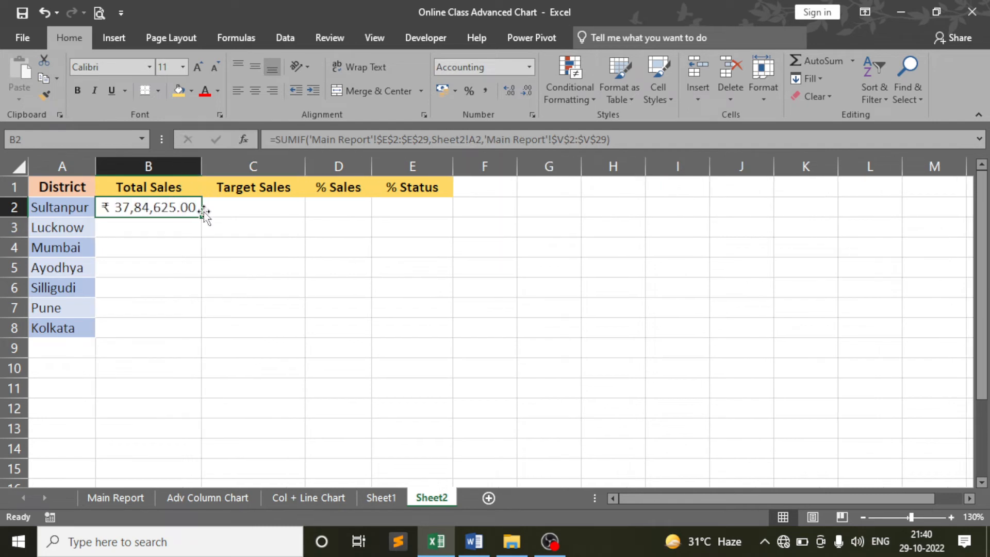
Step: Fill the Total Sales formula from B2 down to B8 for all districts
drag(206, 220, 206, 340)
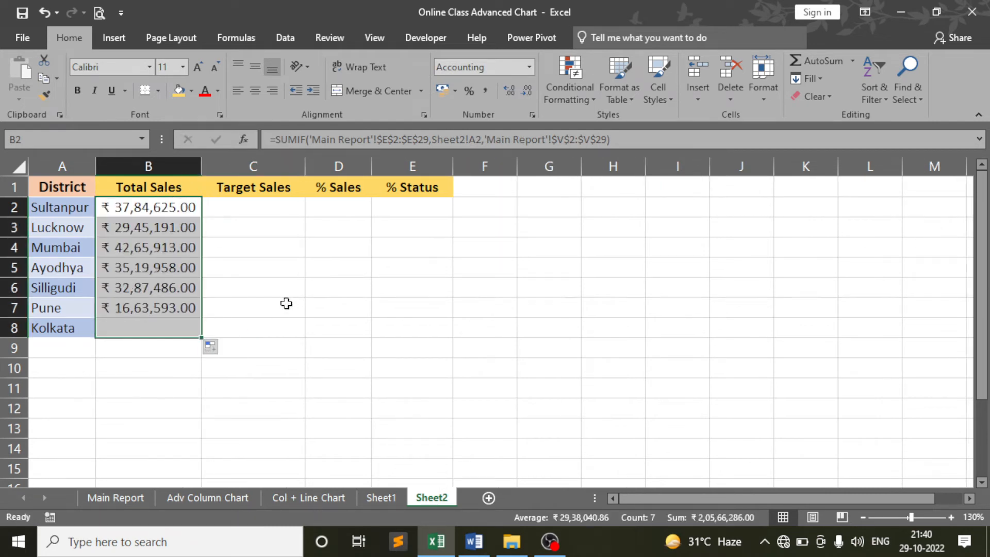
click(287, 305)
click(155, 211)
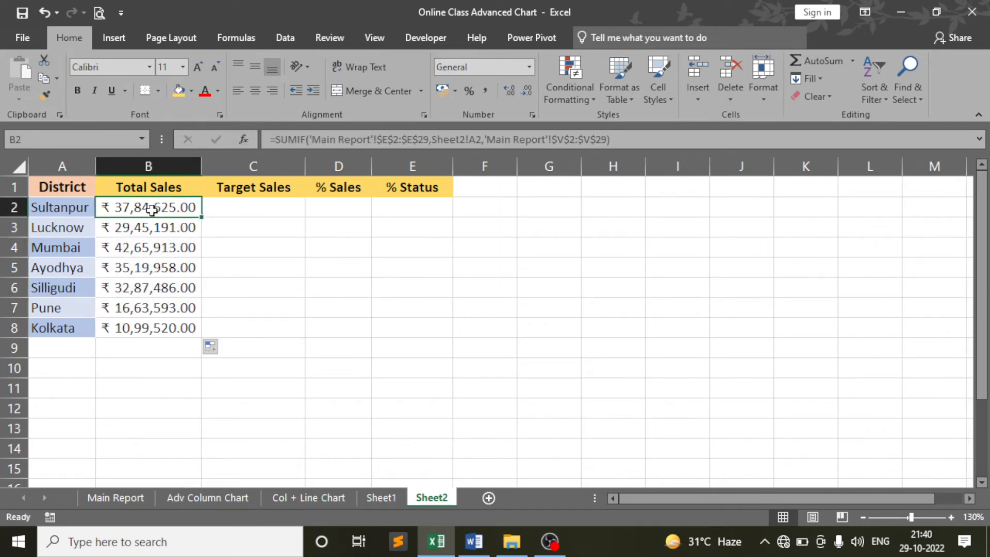
Step: Review the SUMIF formula in cell B2 and copy its complete text without changing the cell
click(250, 202)
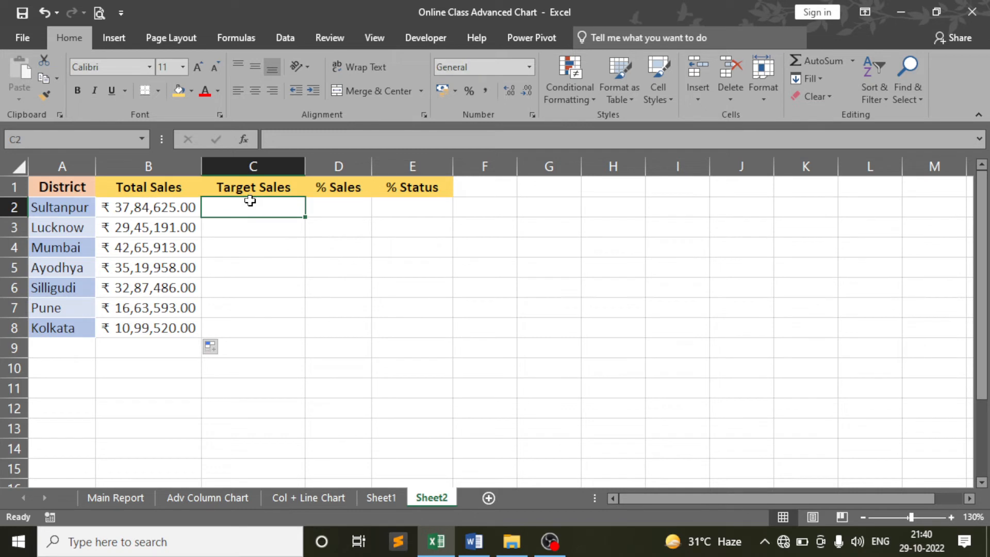
click(159, 207)
double_click(154, 207)
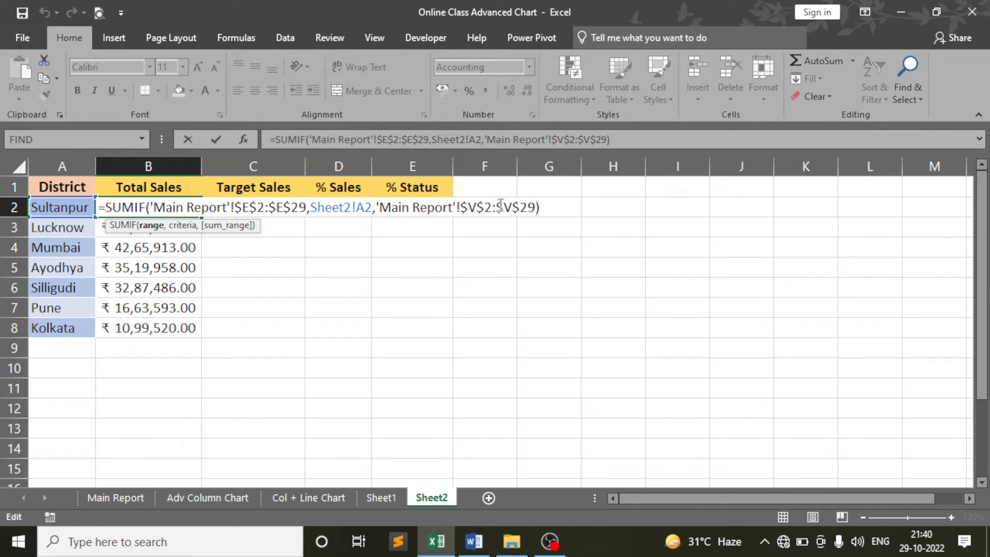
key(Return)
click(175, 207)
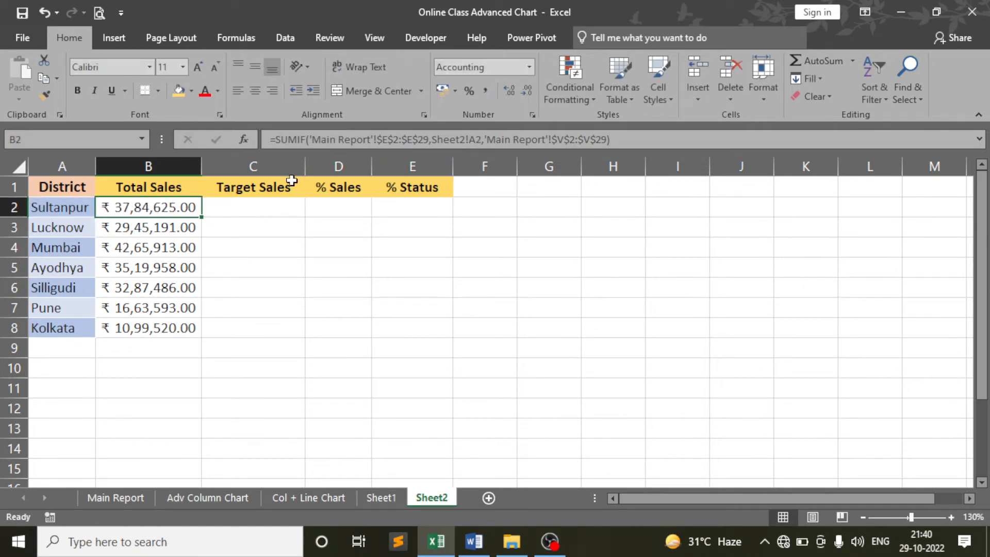
drag(268, 140, 626, 132)
key(ctrl+c)
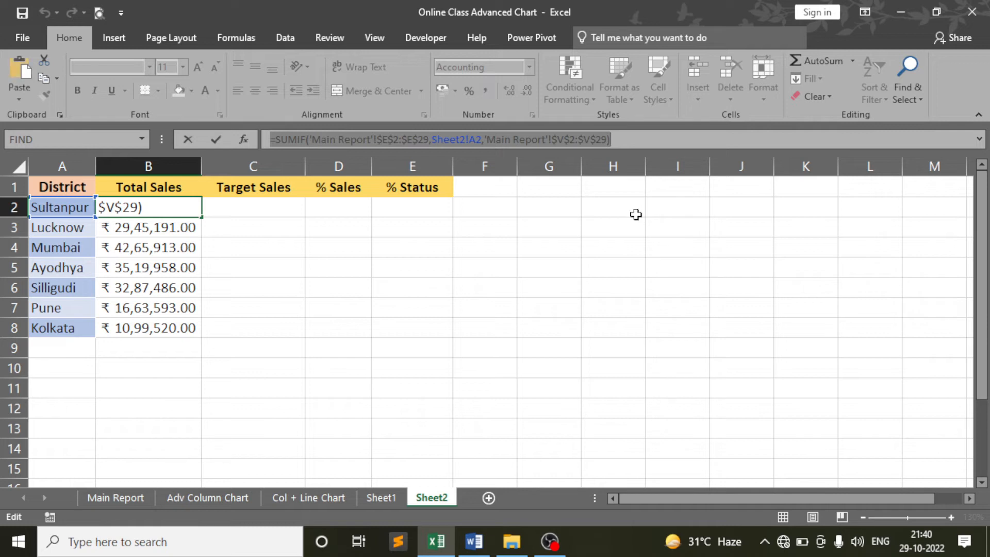
key(Return)
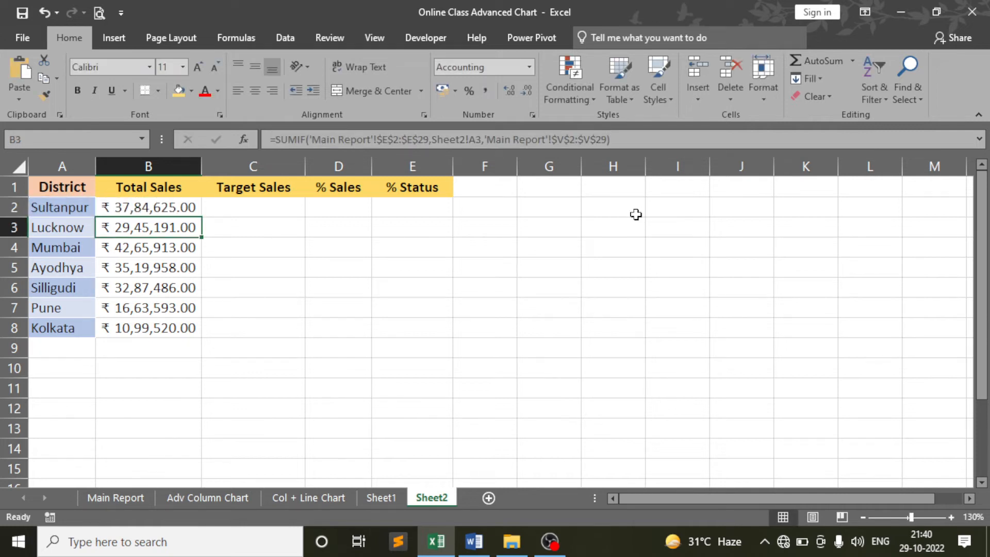
Step: Paste the copied SUMIF formula text into Target Sales cell C2 and enter it
click(244, 208)
double_click(244, 208)
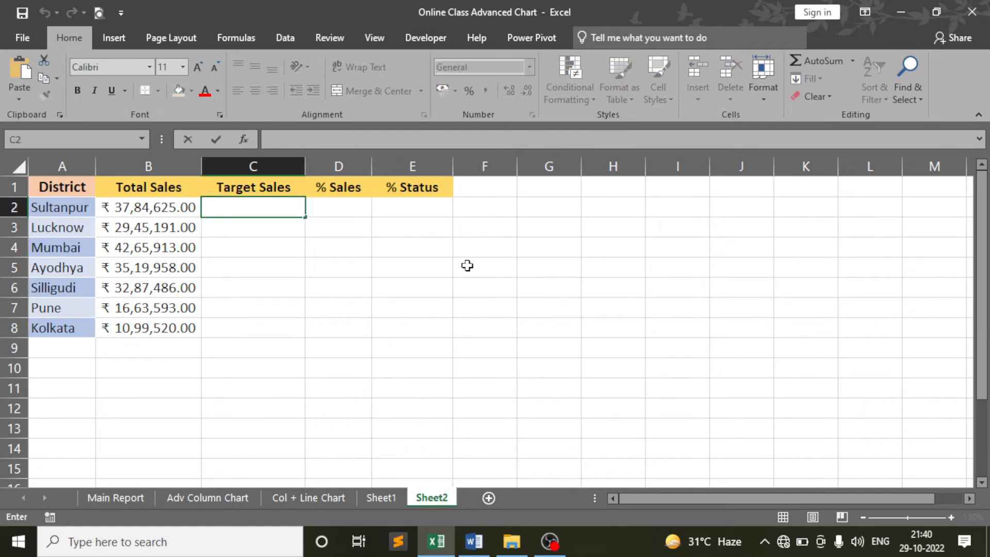
key(ctrl+v)
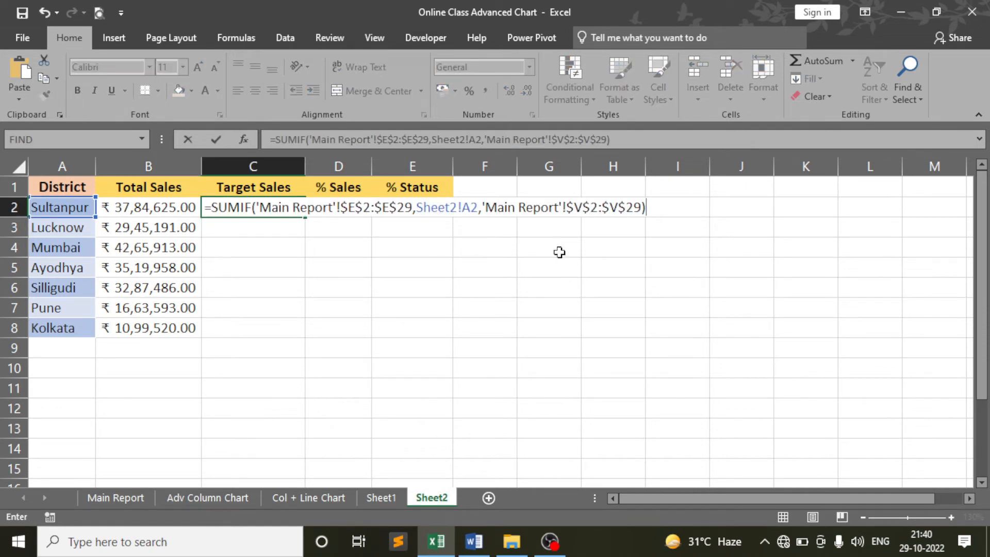
click(582, 208)
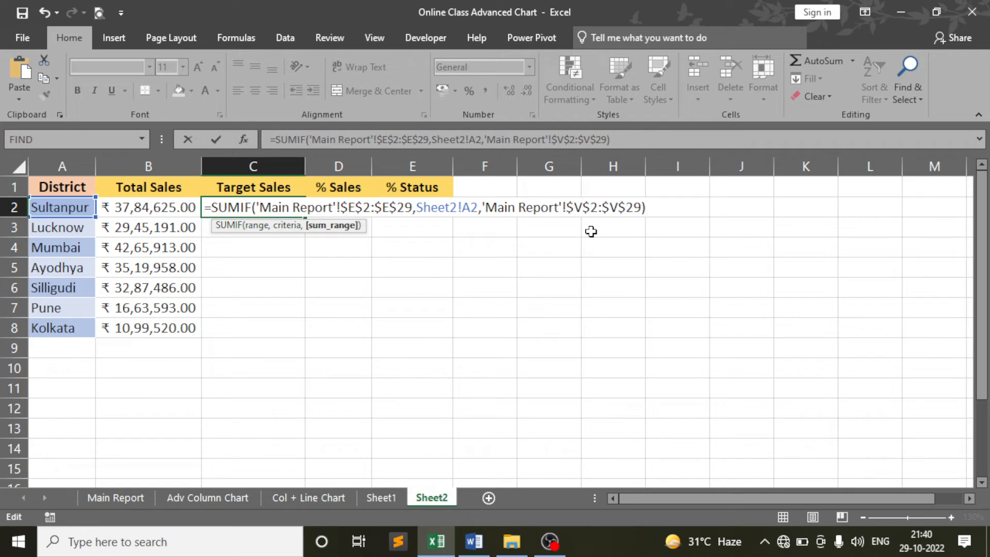
key(Return)
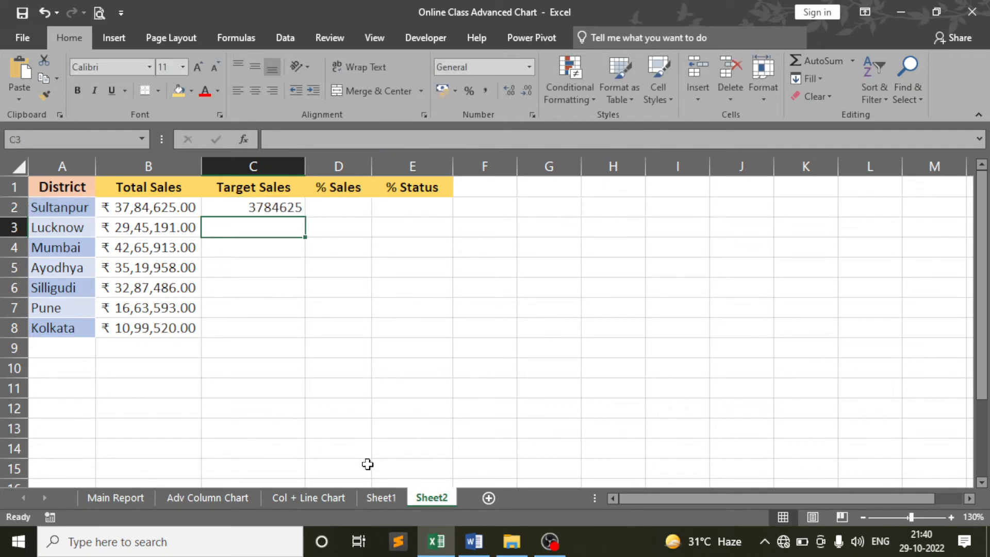
Step: Check which columns hold Total Sales and Target Sales on the Main Report sheet
click(135, 497)
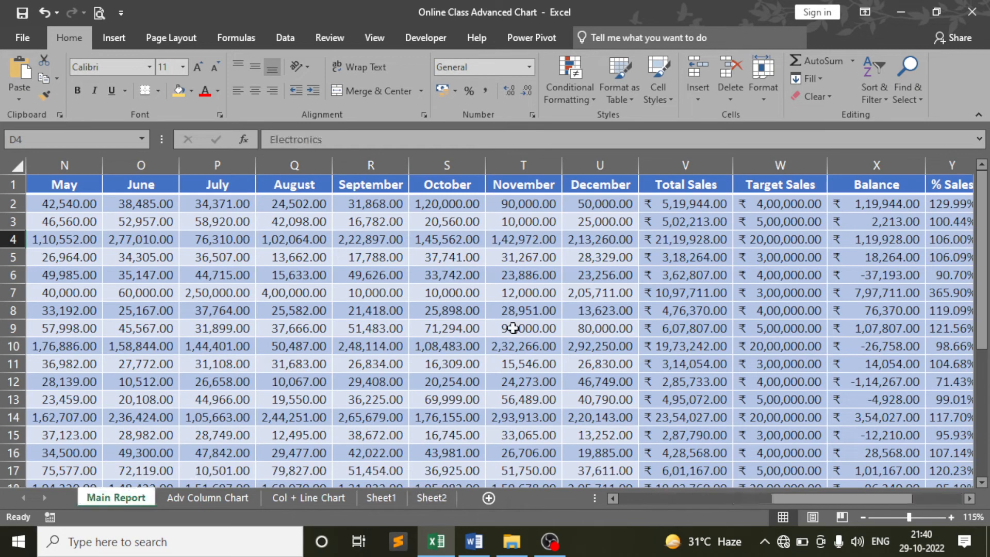
click(677, 258)
click(682, 213)
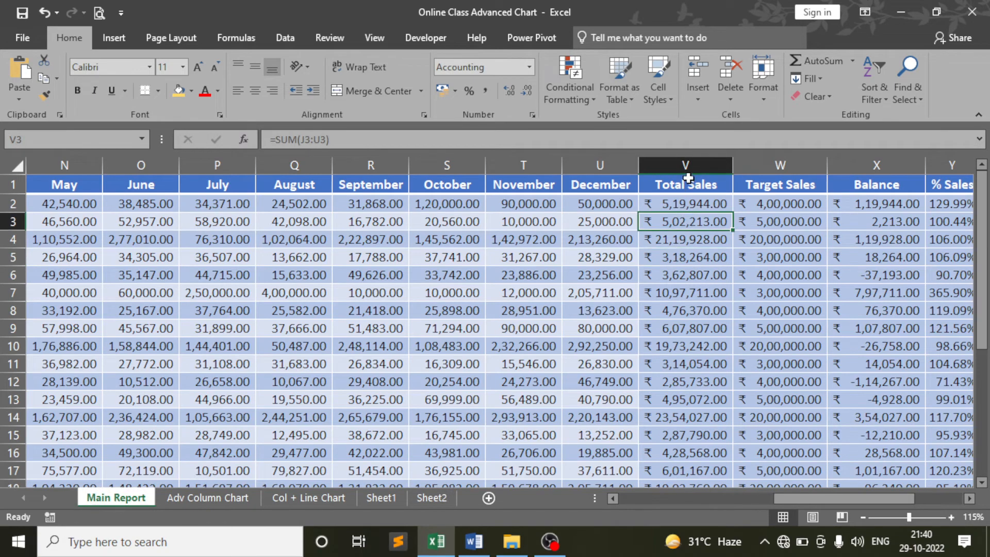
click(685, 166)
click(681, 208)
click(771, 206)
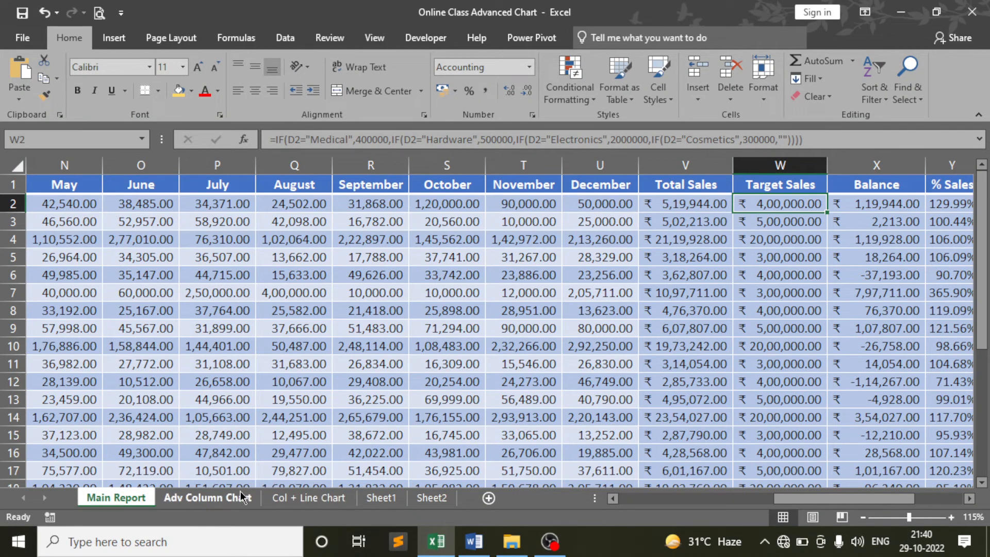
Step: Change the sum range of Sheet2's Target Sales formula in C2 to 'Main Report'!$W$2:$W$29
click(443, 499)
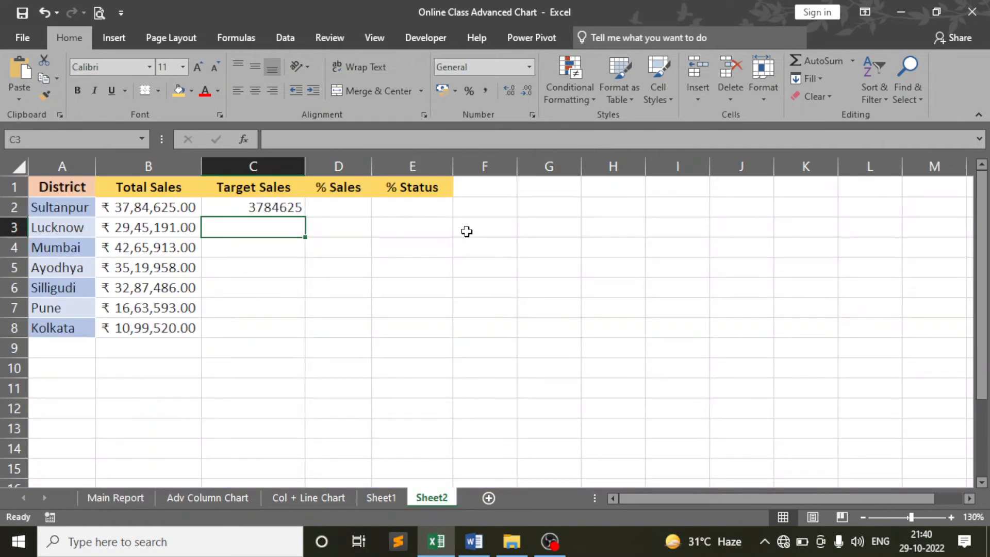
double_click(283, 208)
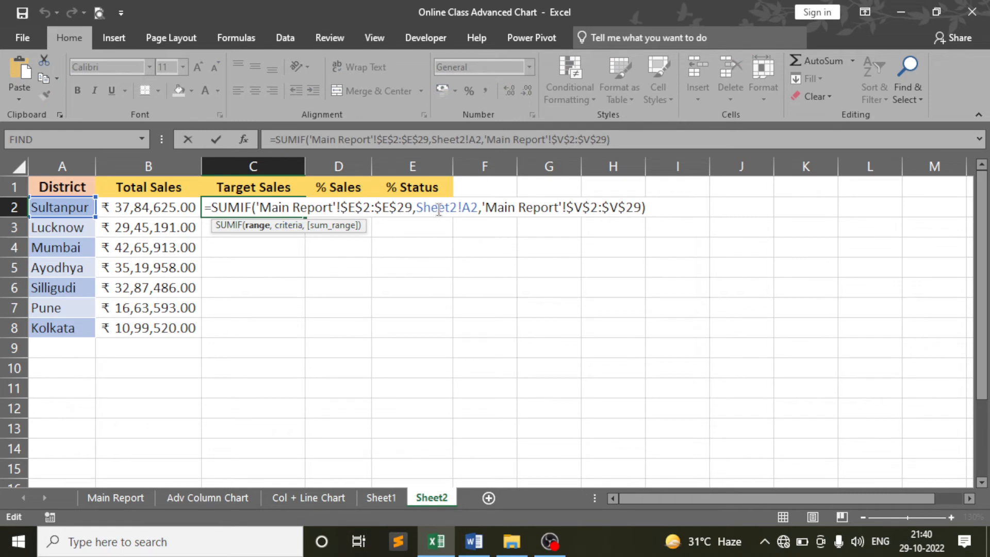
click(583, 208)
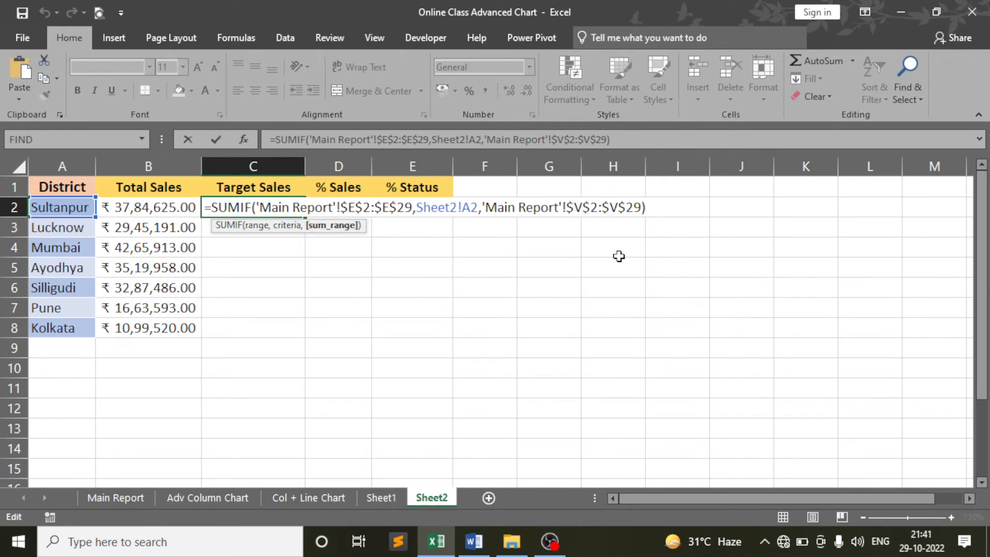
key(BackSpace)
text(W)
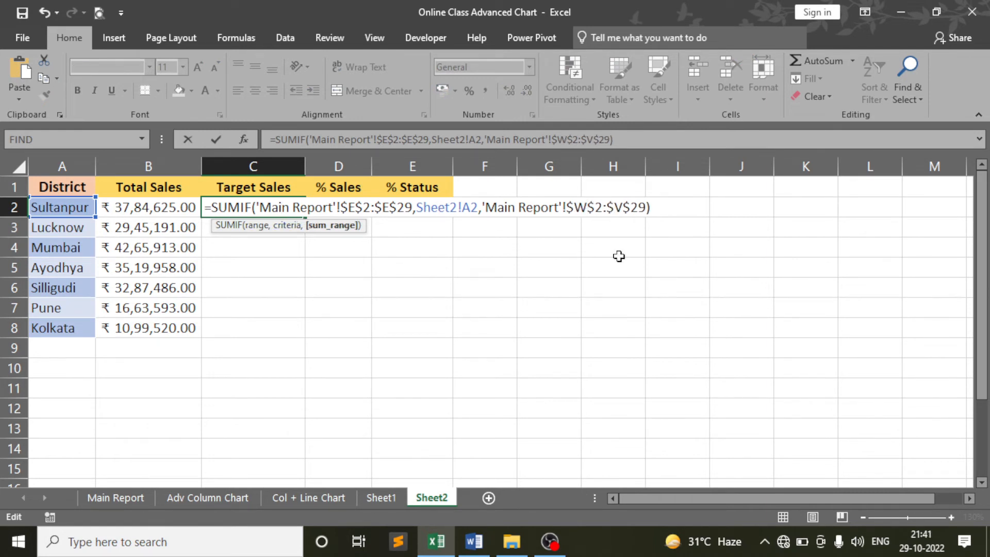
key(Right)
key(Right)
key(Right)
key(Right)
key(Right)
key(BackSpace)
text(W)
key(Return)
Step: Apply the Accounting format to Target Sales cell C2 and fill it down to C8
click(244, 207)
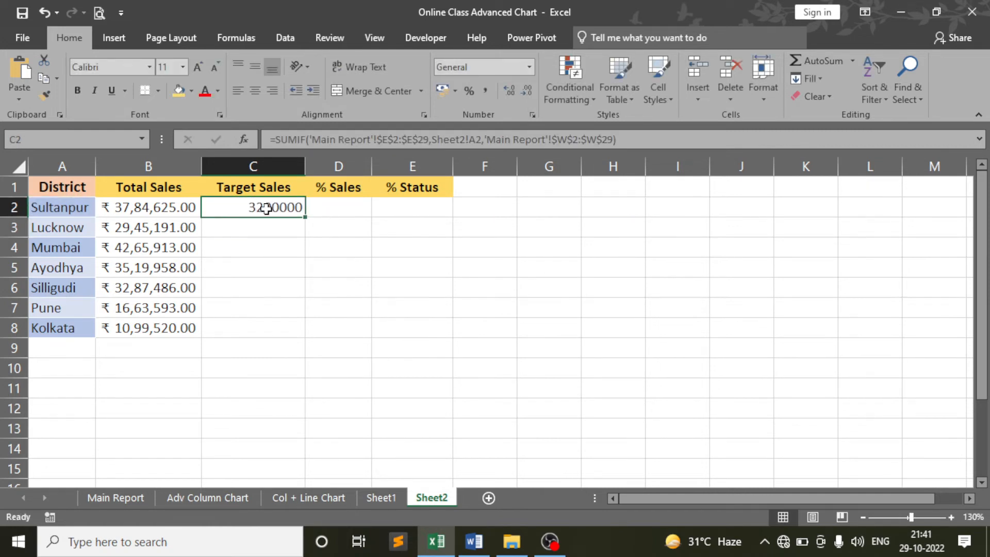
click(529, 66)
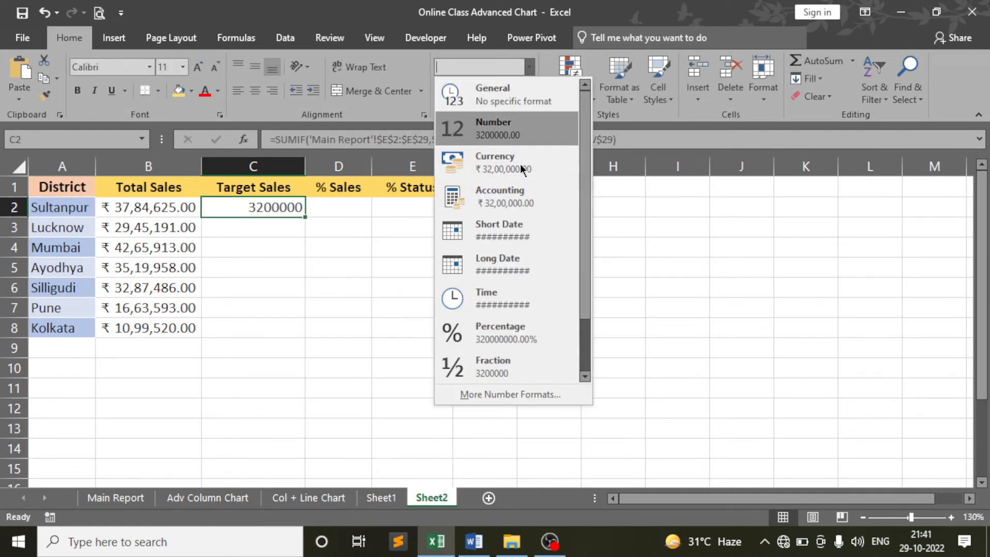
click(511, 204)
drag(307, 230, 303, 338)
click(375, 295)
click(367, 348)
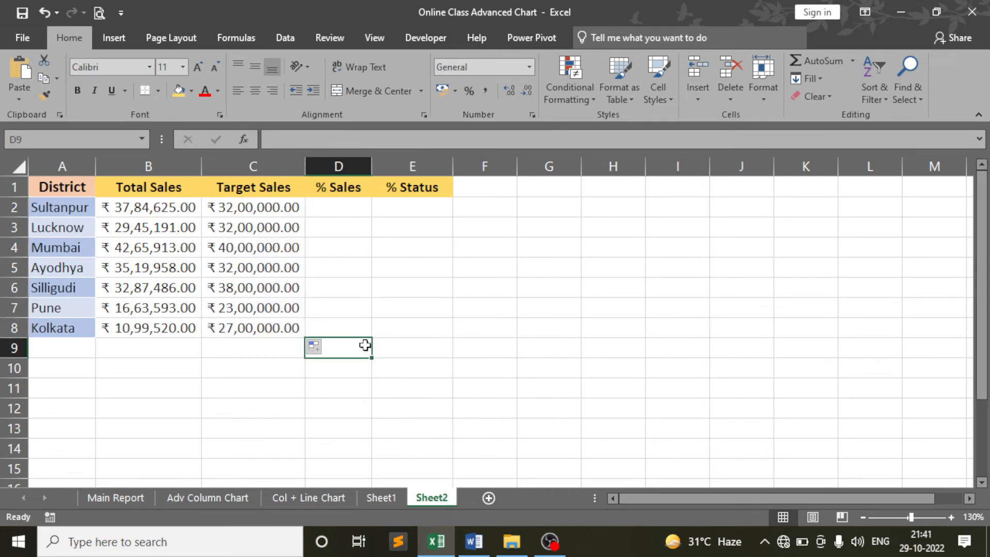
click(274, 296)
click(293, 245)
Step: Enter =B2/C2 in % Sales cell D2 and fill the formula down to D8
click(350, 214)
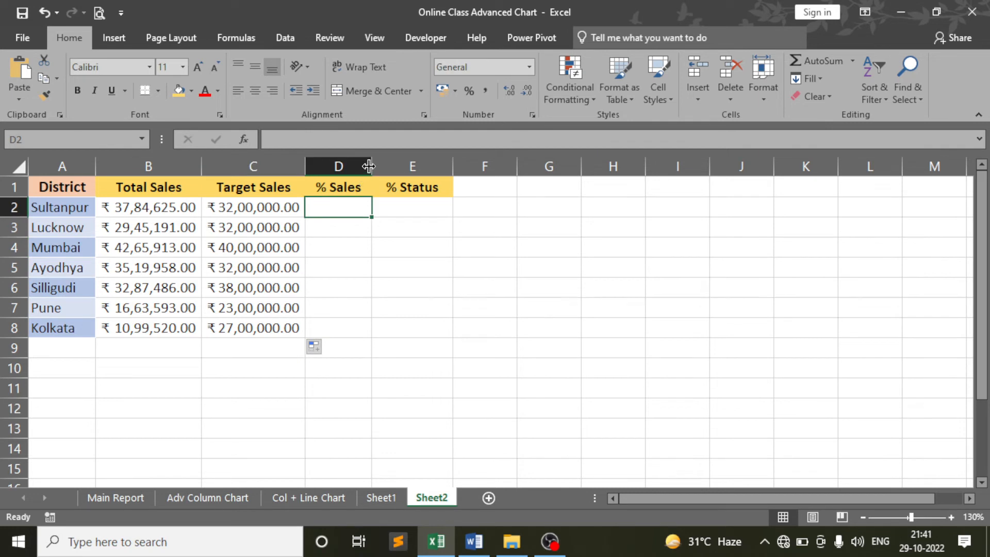
drag(371, 166, 390, 166)
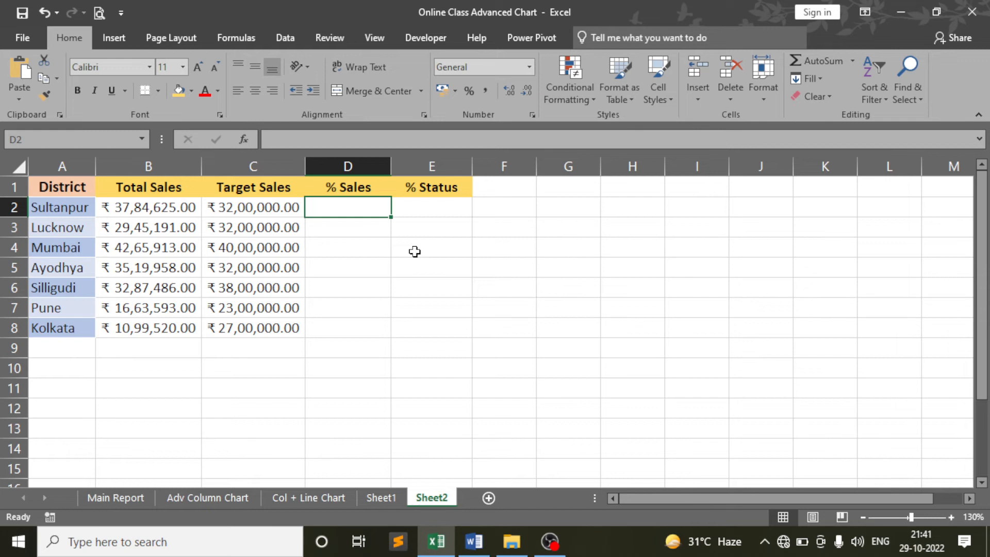
text(=)
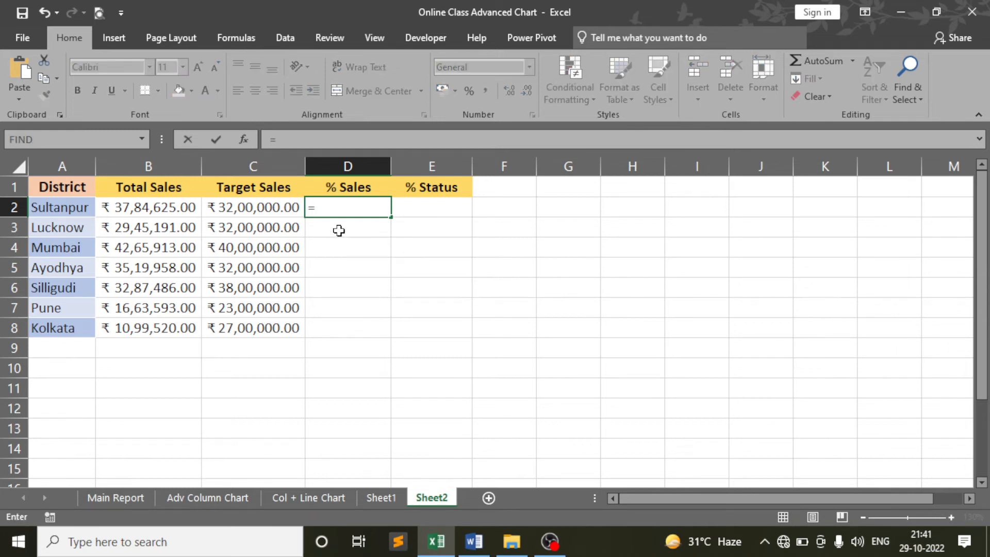
click(159, 211)
text(/)
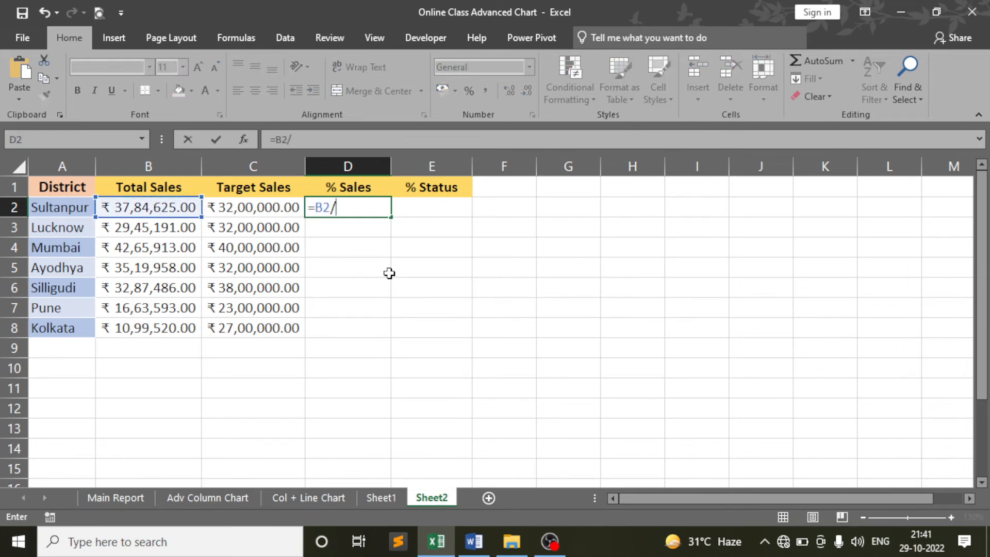
click(274, 212)
key(Return)
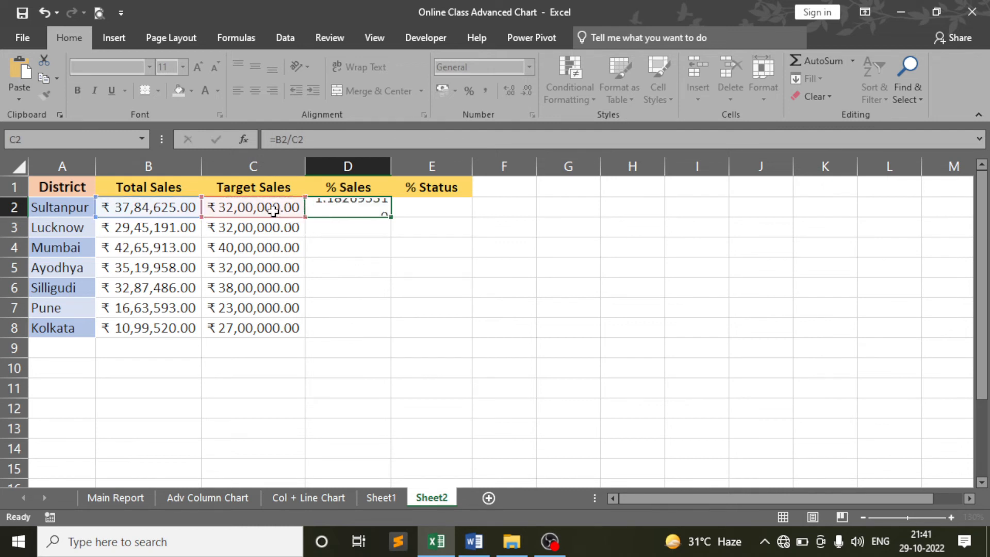
click(373, 205)
drag(390, 217, 393, 344)
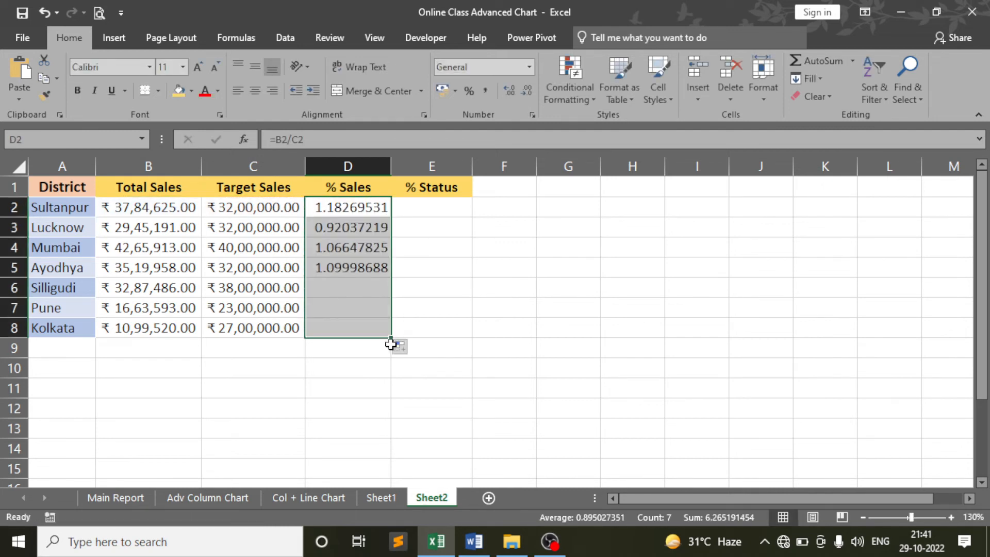
Step: Enter =D2-100% in % Status cell E2 and fill the formula down to E8
click(430, 209)
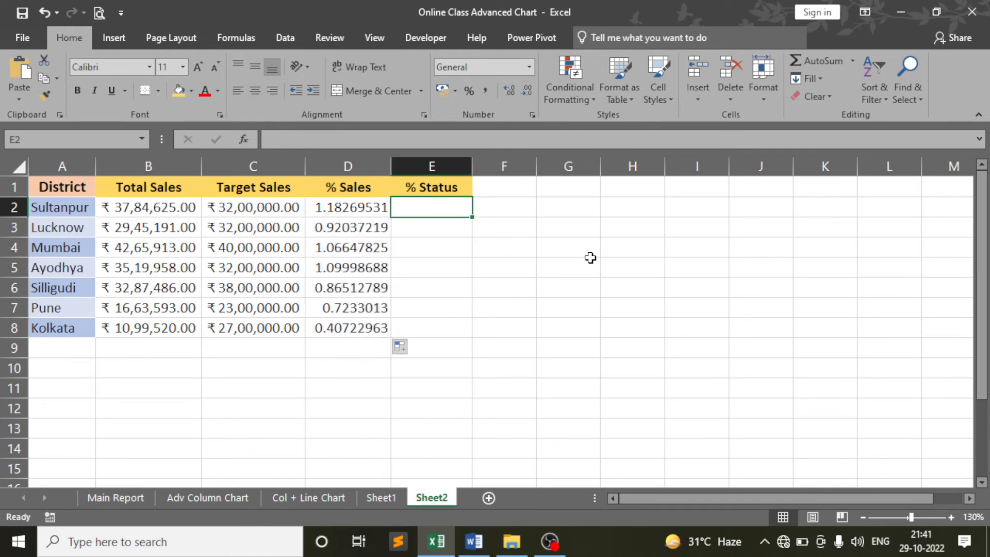
text(=)
click(342, 207)
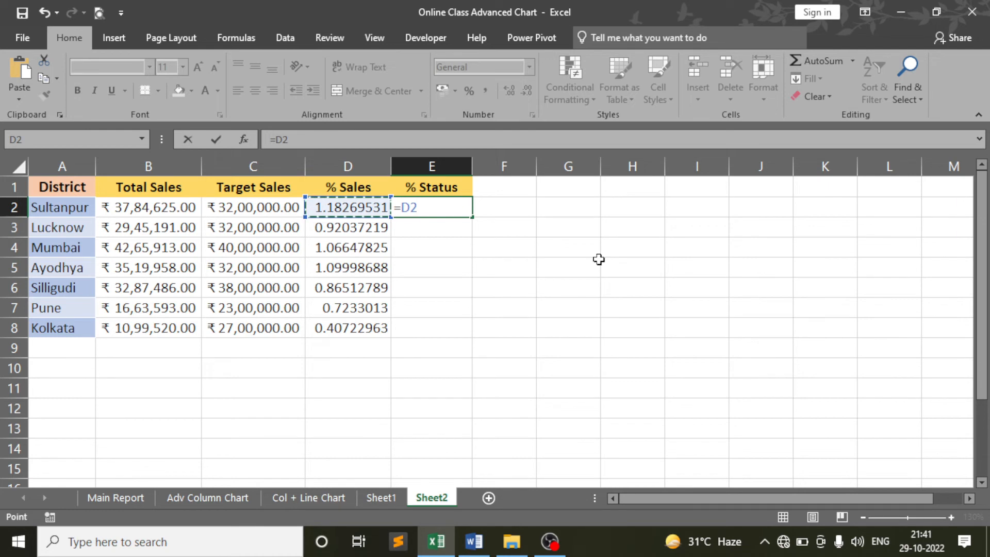
text(-100%)
key(Return)
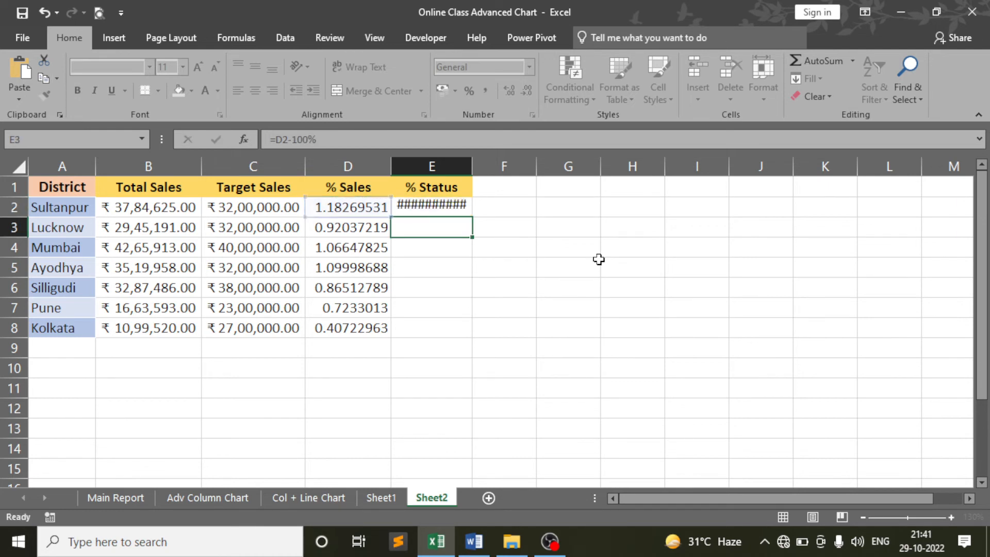
double_click(472, 166)
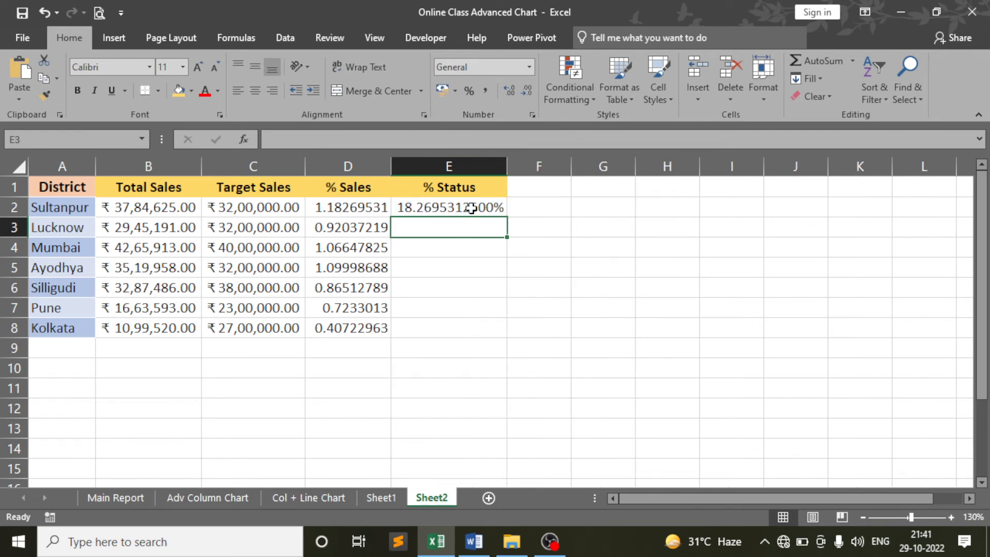
click(472, 209)
drag(508, 217, 506, 335)
Step: Format the % Sales and % Status values in D2:E8 as Percentage with two decimals
drag(350, 210, 468, 327)
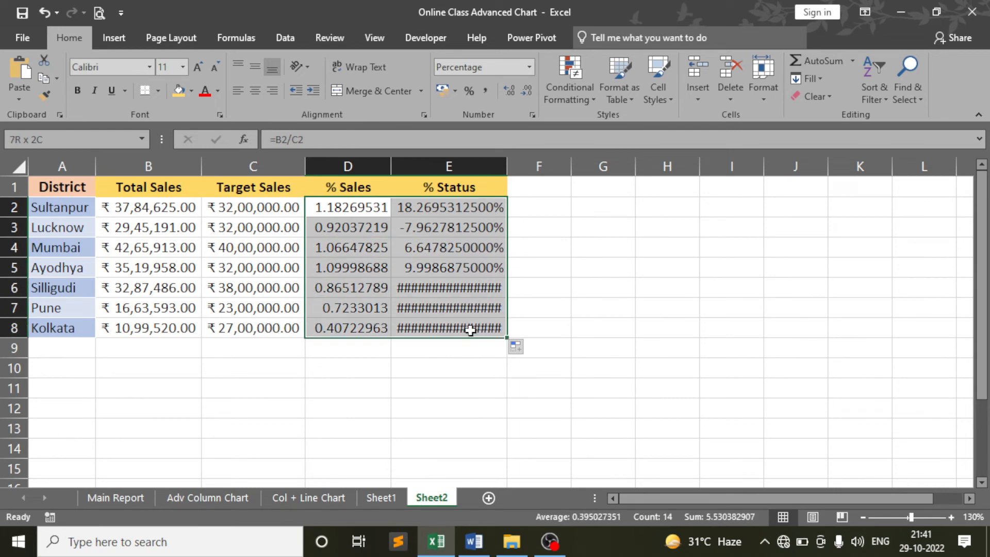
click(527, 71)
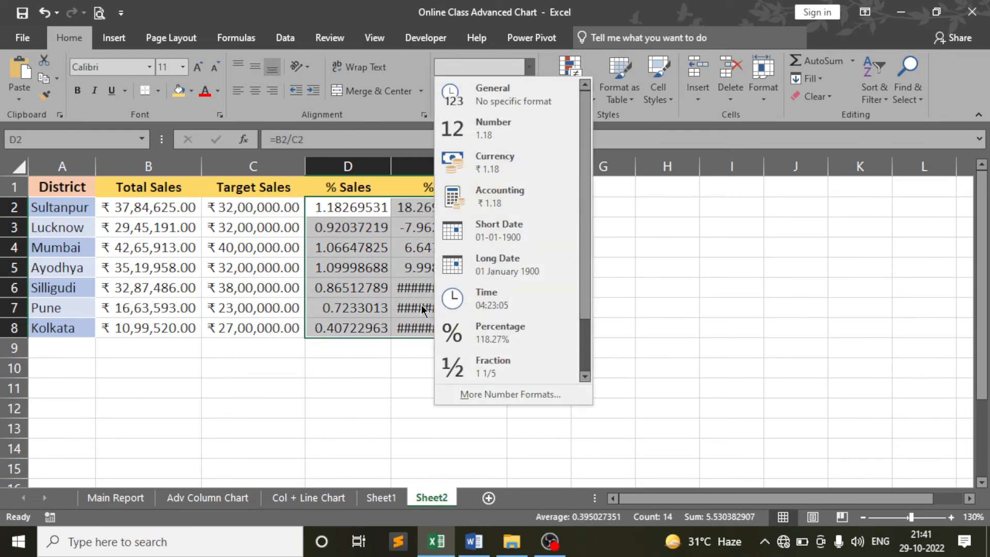
click(485, 394)
click(500, 212)
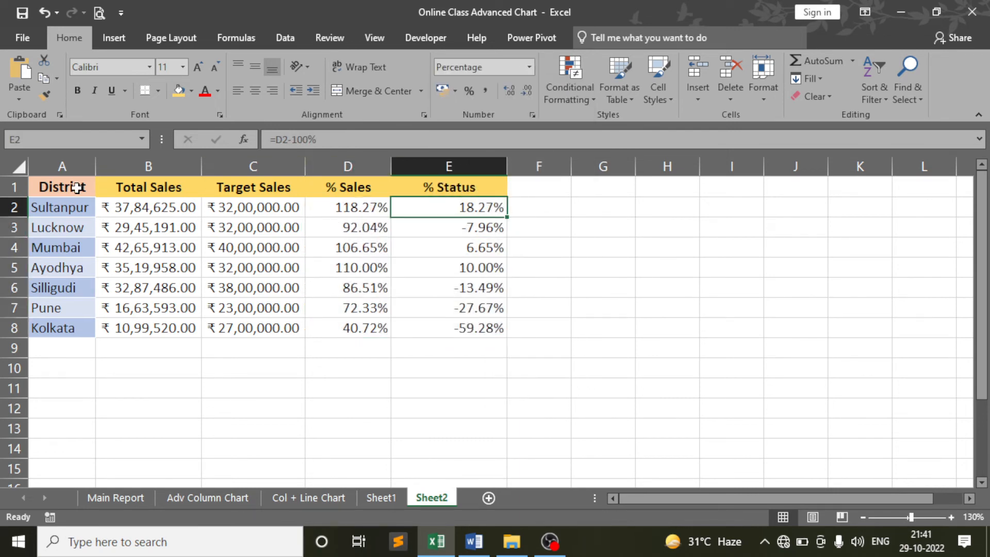
Step: AutoFit the widths of all columns on Sheet2 to their contents
click(17, 166)
double_click(96, 166)
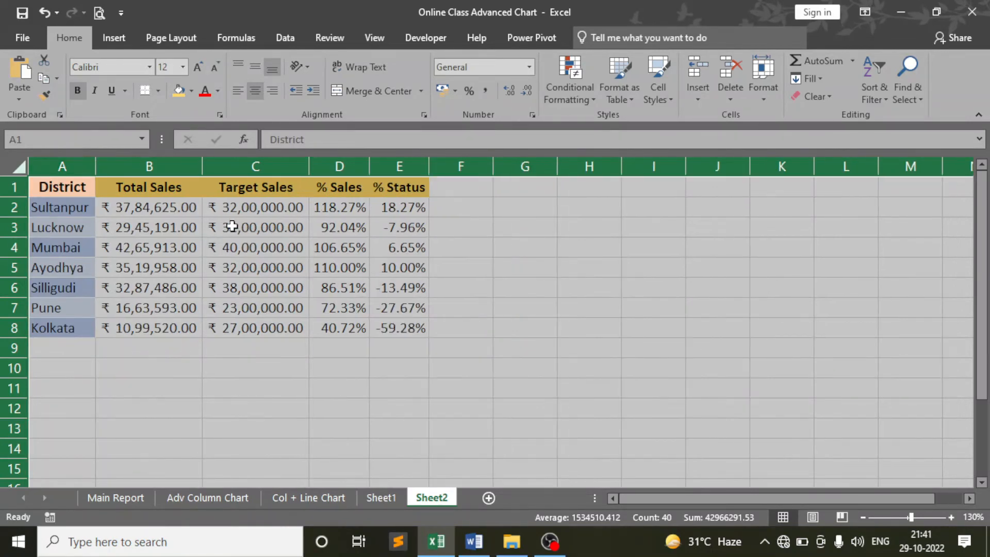
click(615, 290)
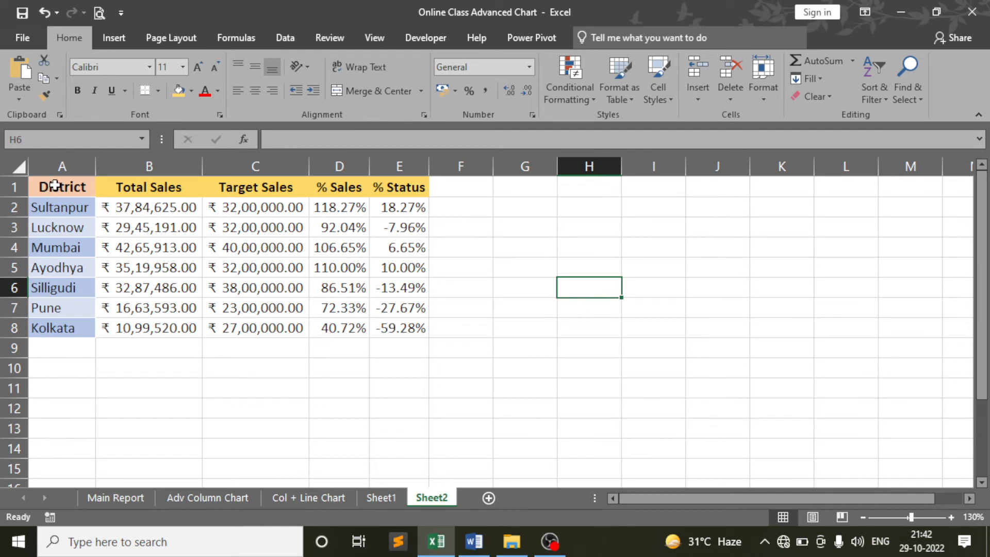
Step: Insert a markers-only scatter chart from the District, % Sales and % Status columns and place it beside the table
drag(55, 187, 56, 326)
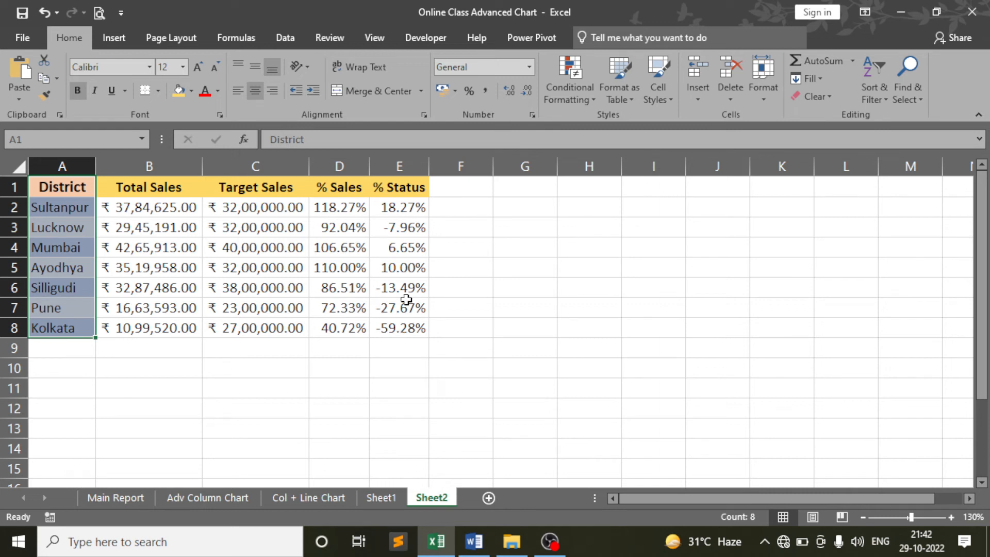
drag(342, 188, 389, 327)
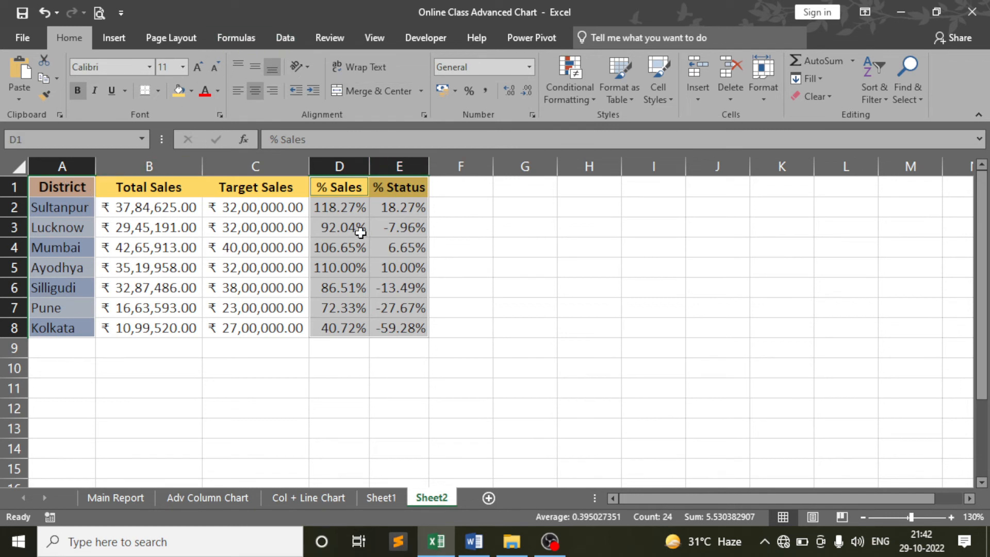
click(117, 39)
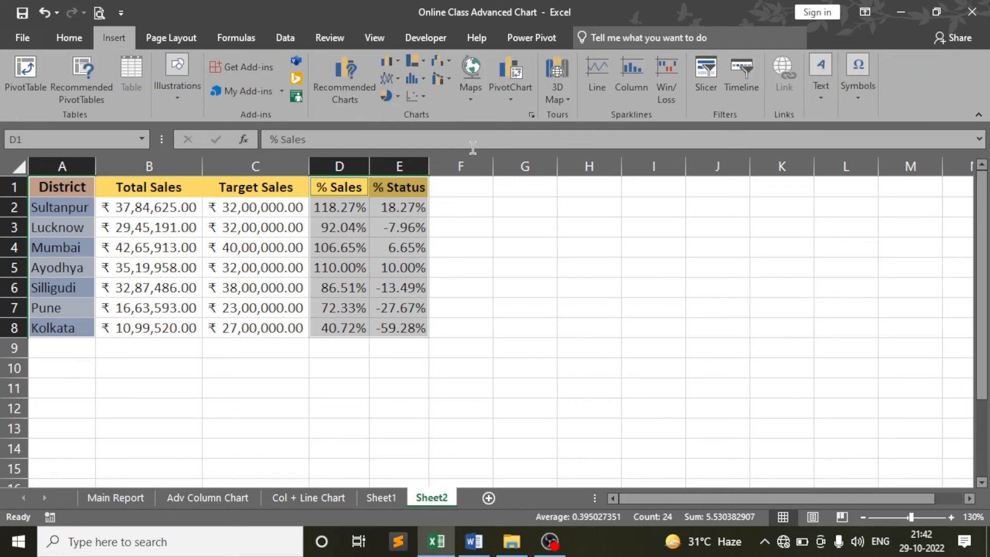
click(418, 97)
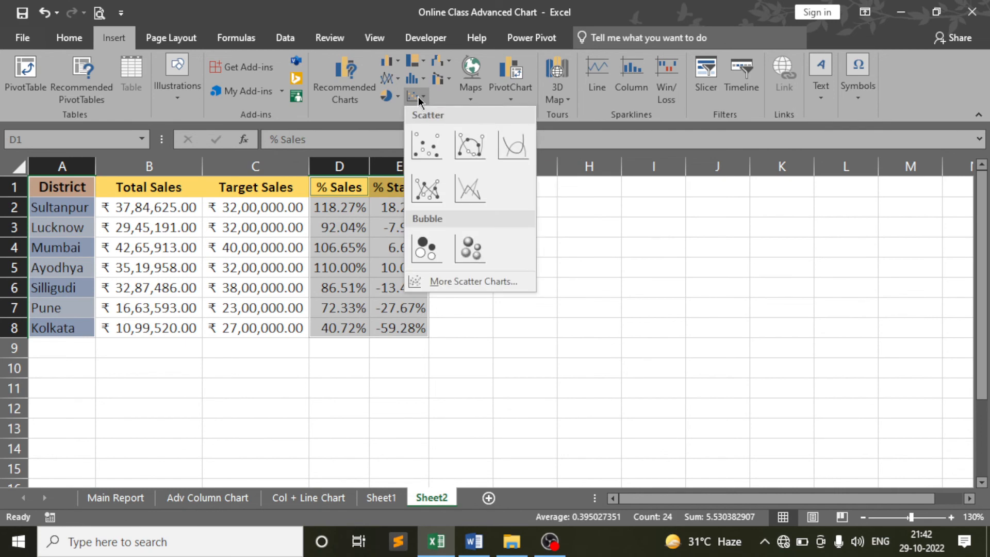
click(426, 148)
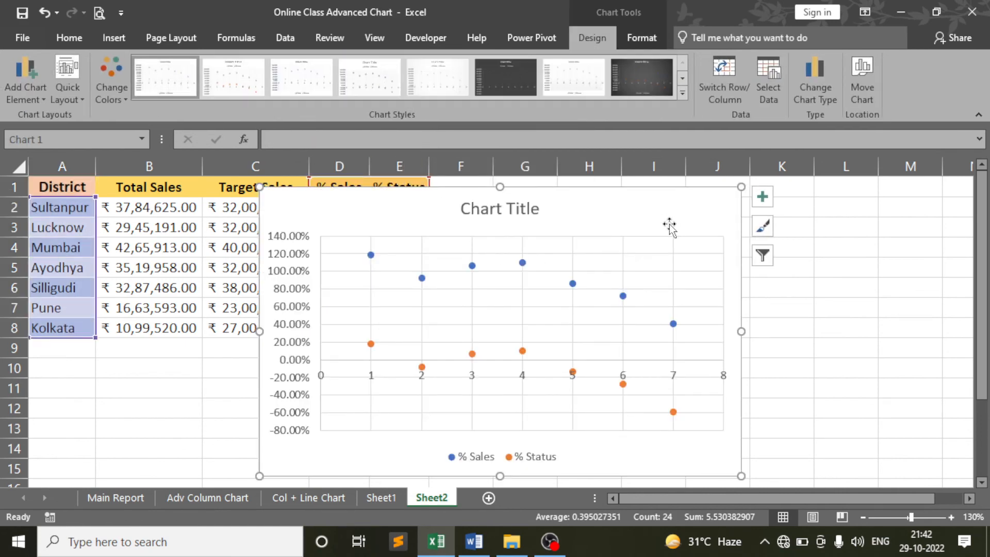
drag(651, 197, 844, 194)
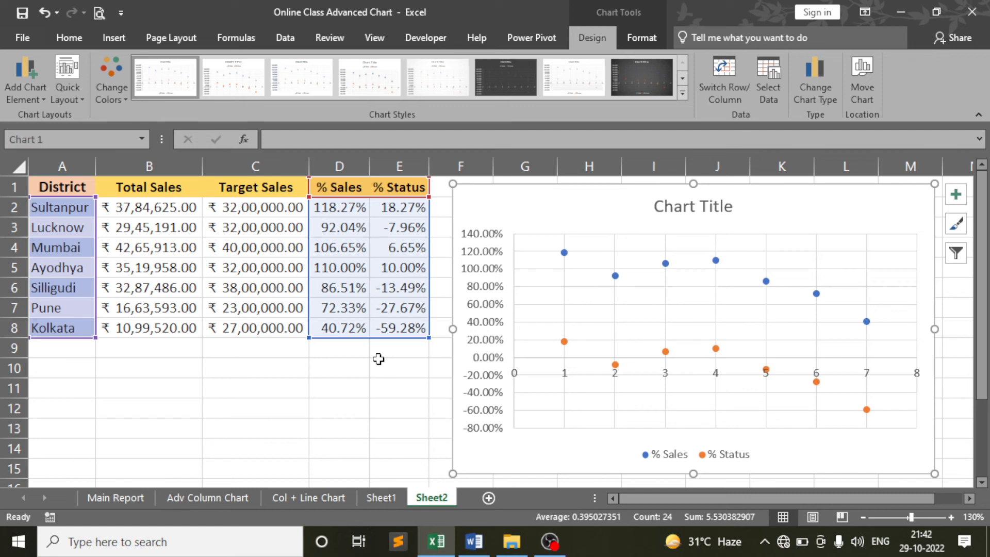
Step: Delete the title and the horizontal gridlines from the scatter chart
click(720, 205)
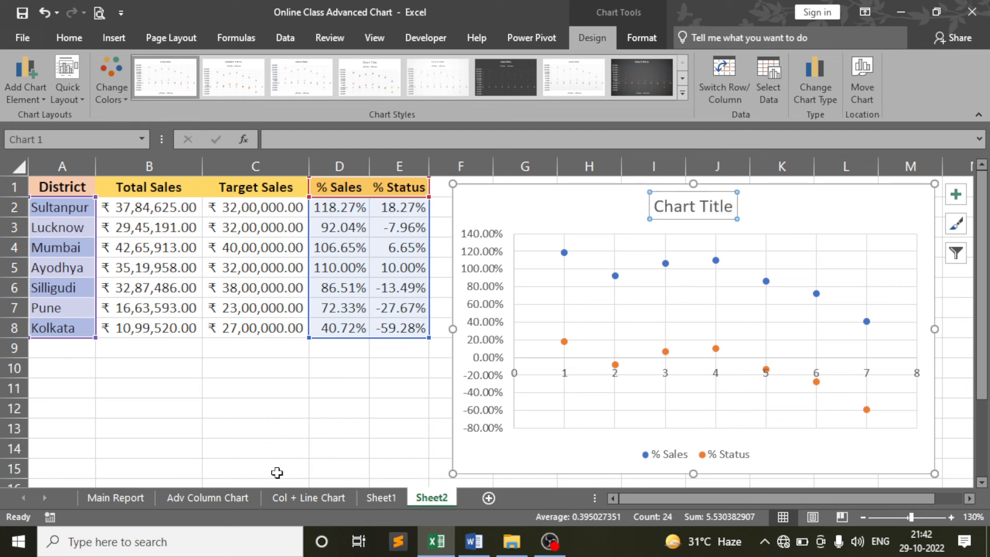
key(Delete)
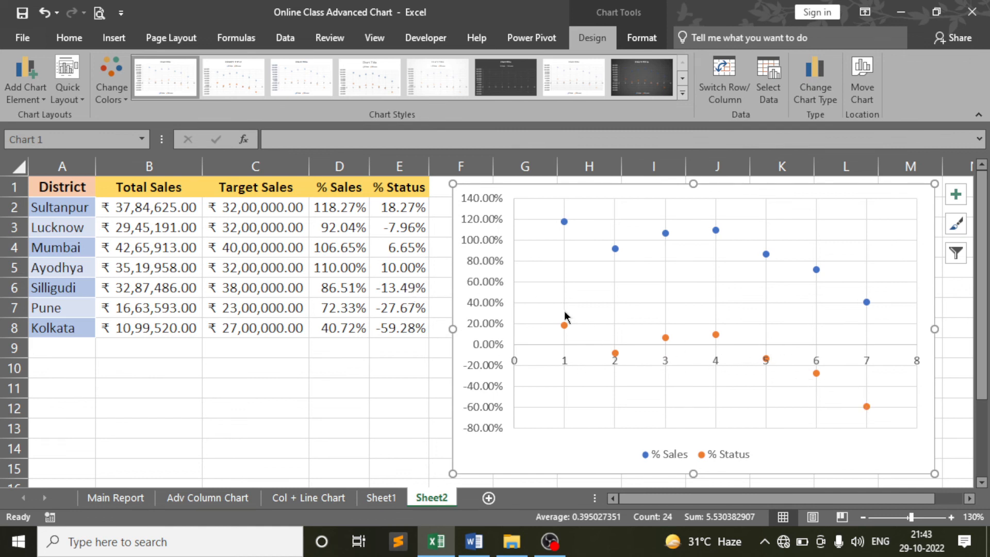
click(515, 344)
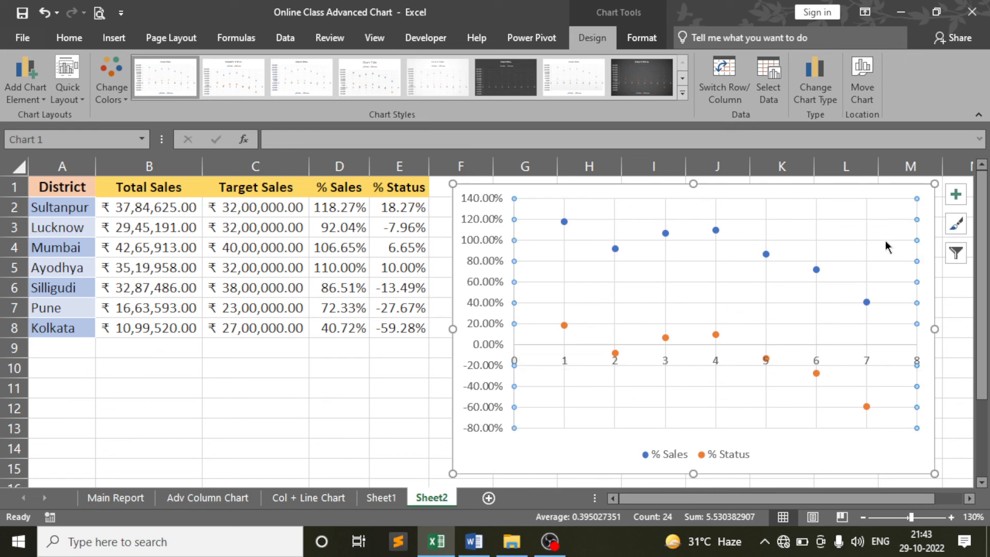
click(910, 223)
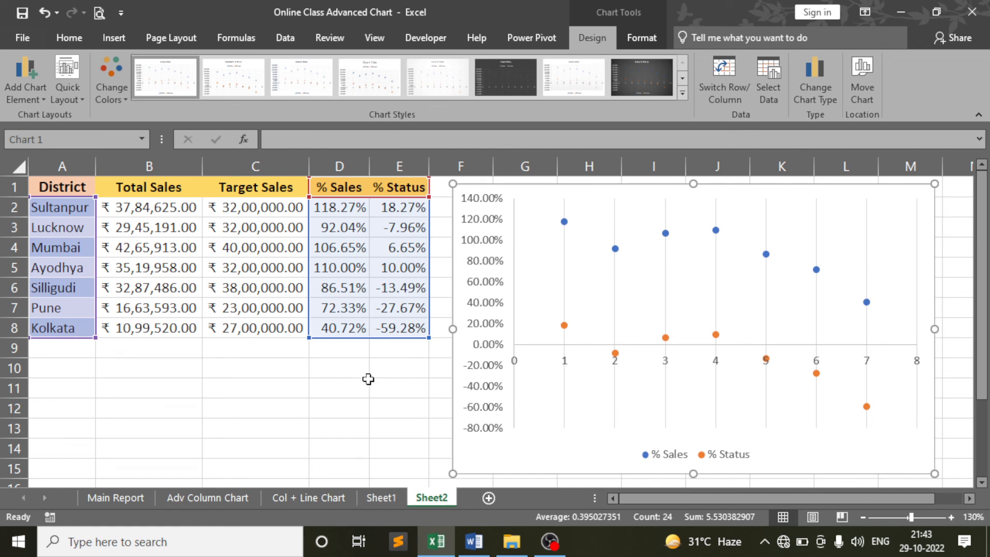
Step: Review the Target Sales formula in C2 and look at its source data on the Main Report sheet
click(324, 381)
click(287, 370)
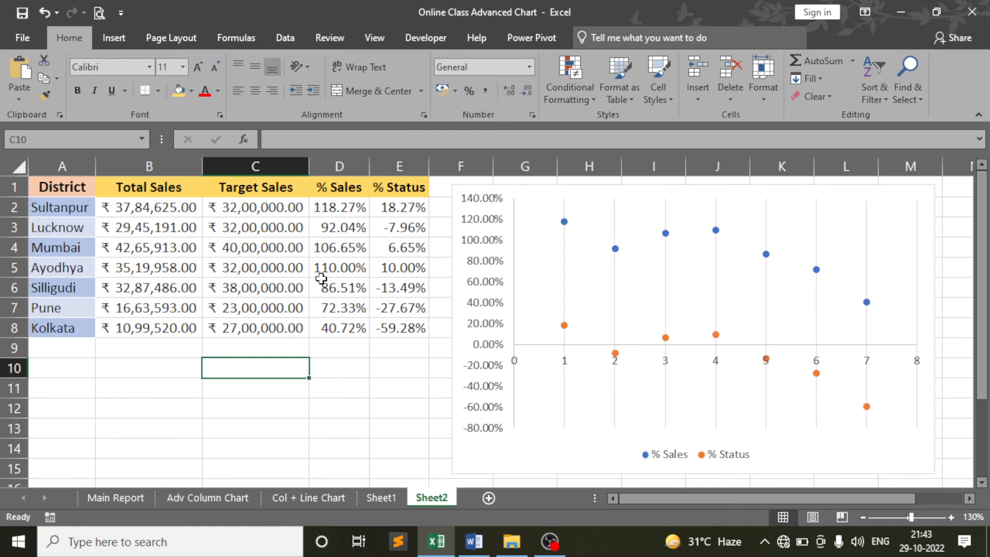
click(250, 242)
click(257, 206)
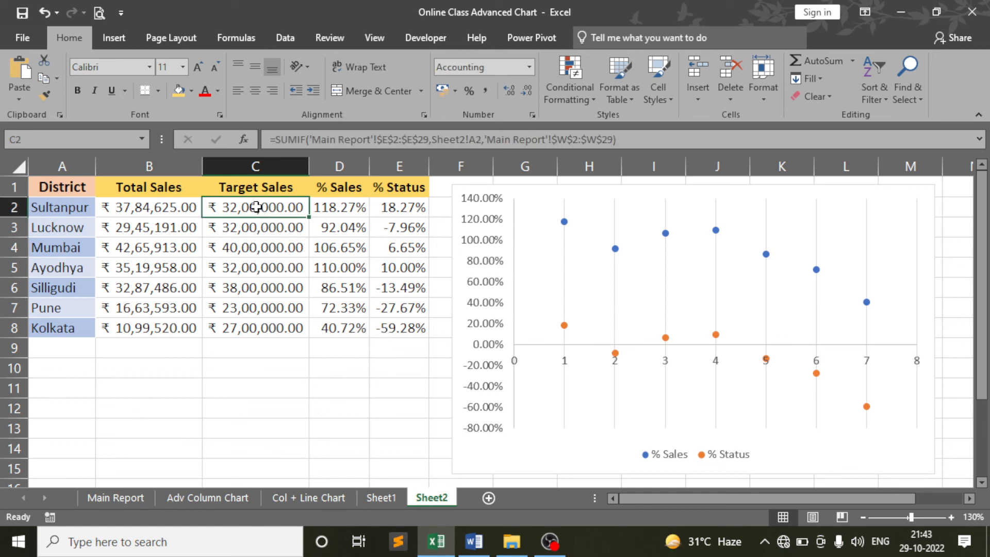
click(118, 497)
click(370, 255)
click(249, 312)
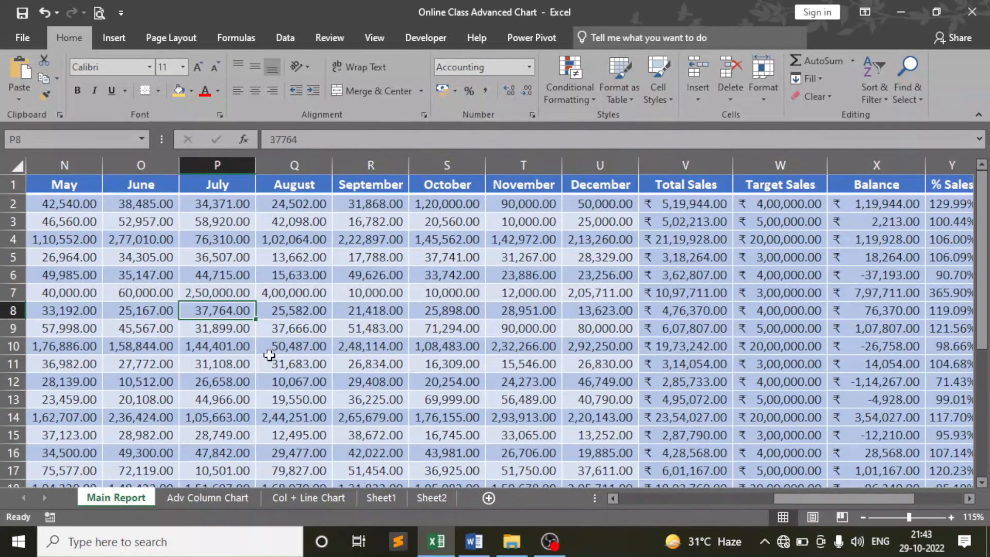
Step: Return to Sheet2 and review the Total Sales values in the district summary table beside the scatter chart
click(432, 498)
drag(170, 233, 175, 325)
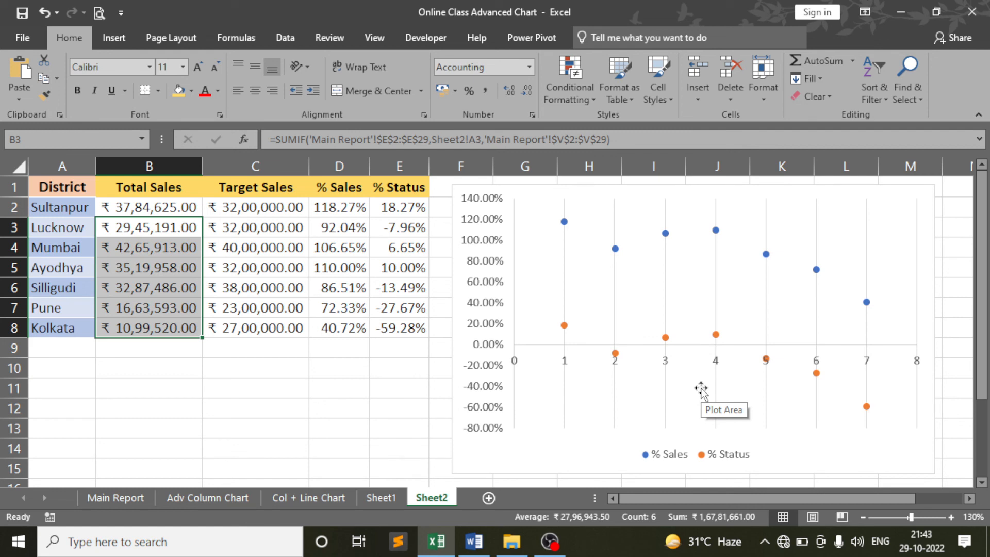
click(347, 428)
Step: Switch to the Chart Categories document in Word and review the Chart's Category list, including the Dynamic Chart and Pivot Chart entries
click(484, 542)
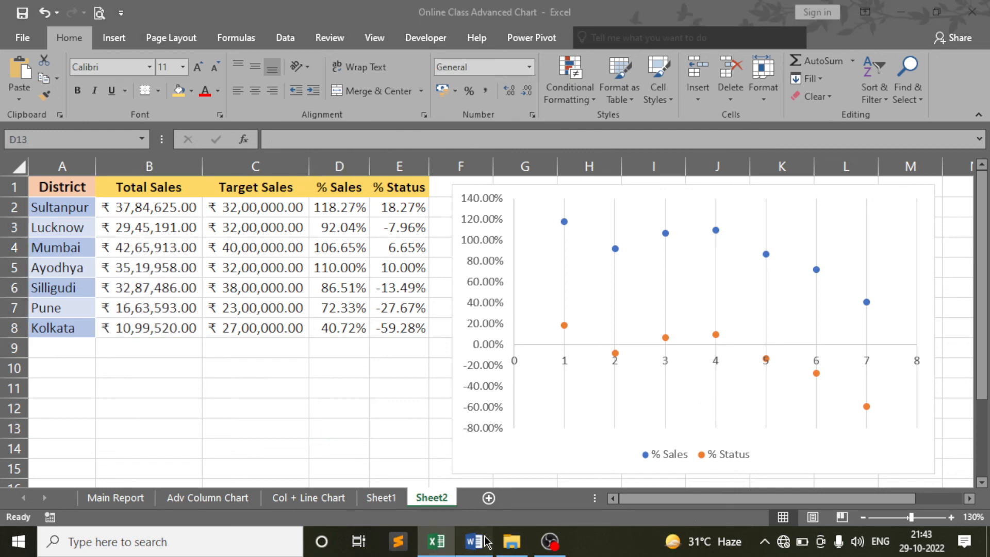
scroll(450, 348, up, 15)
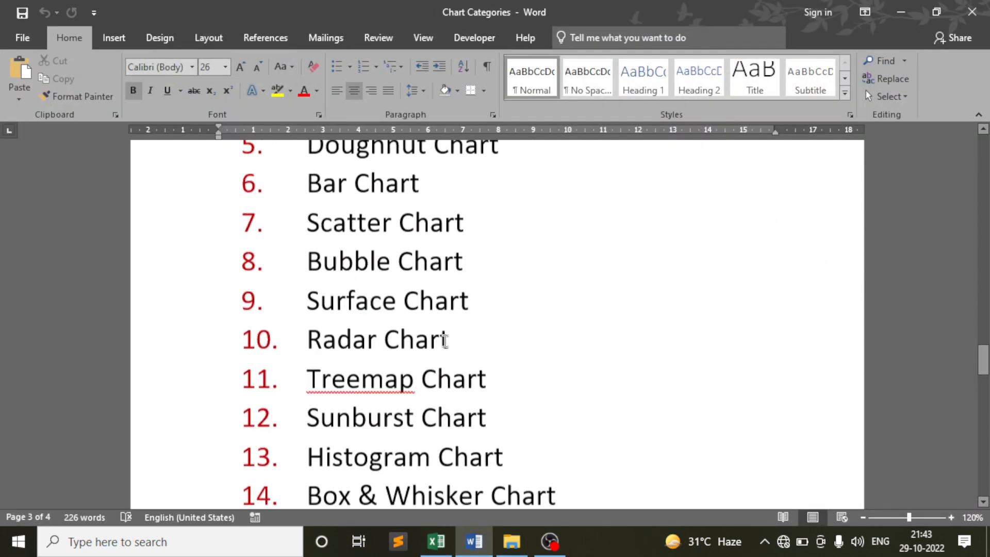
scroll(444, 340, up, 4)
scroll(444, 345, down, 4)
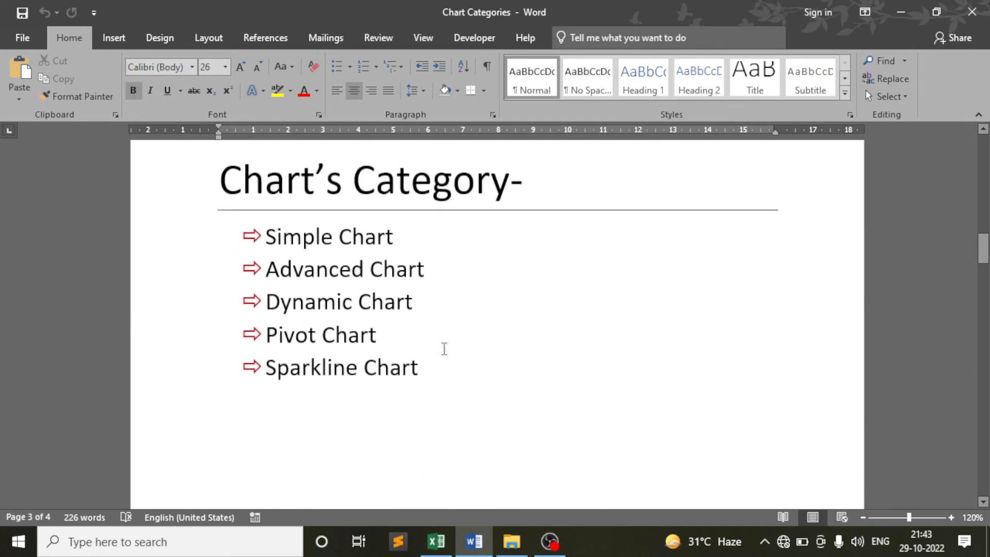
click(304, 299)
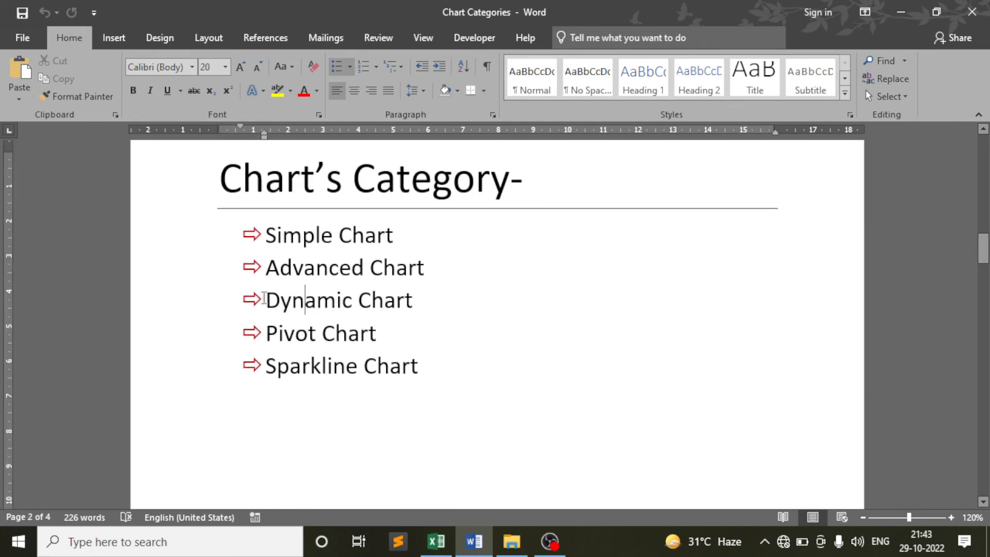
drag(264, 298, 450, 289)
click(305, 335)
scroll(432, 365, up, 1)
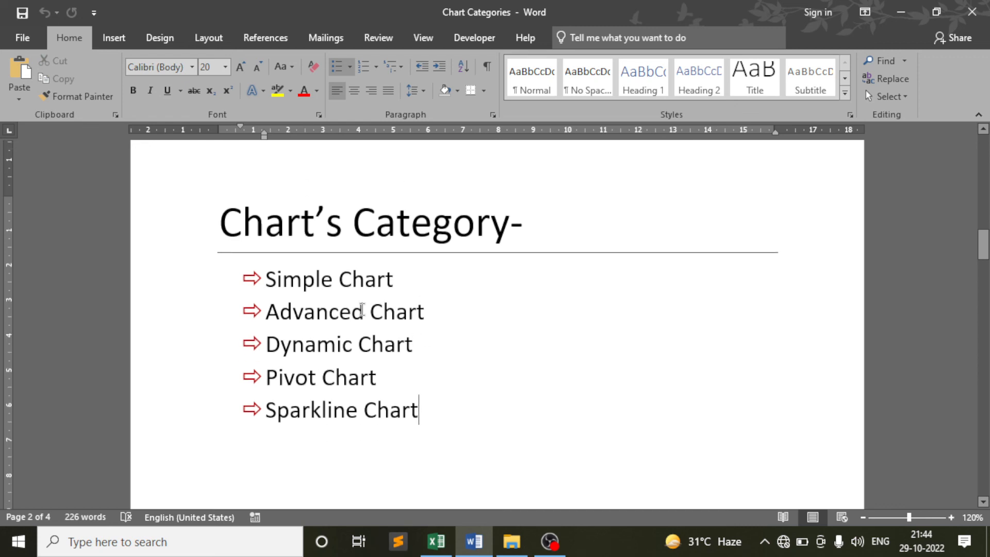
click(316, 279)
click(305, 280)
click(334, 381)
scroll(340, 386, down, 2)
scroll(347, 387, up, 2)
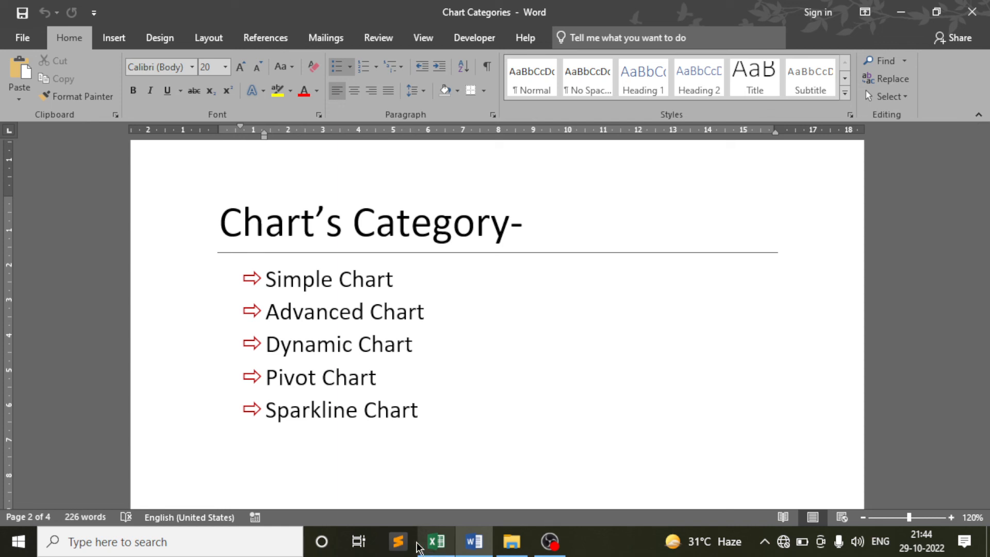
click(549, 541)
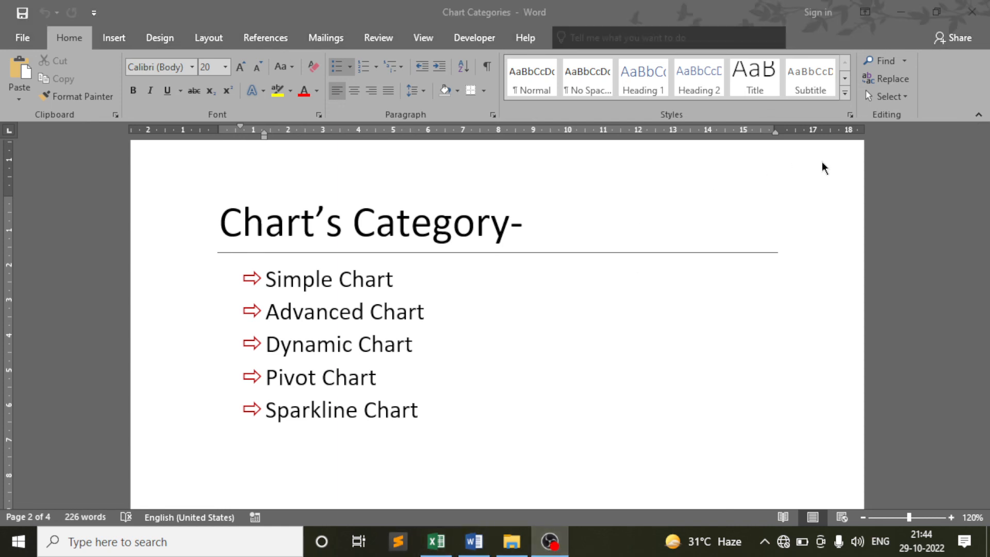